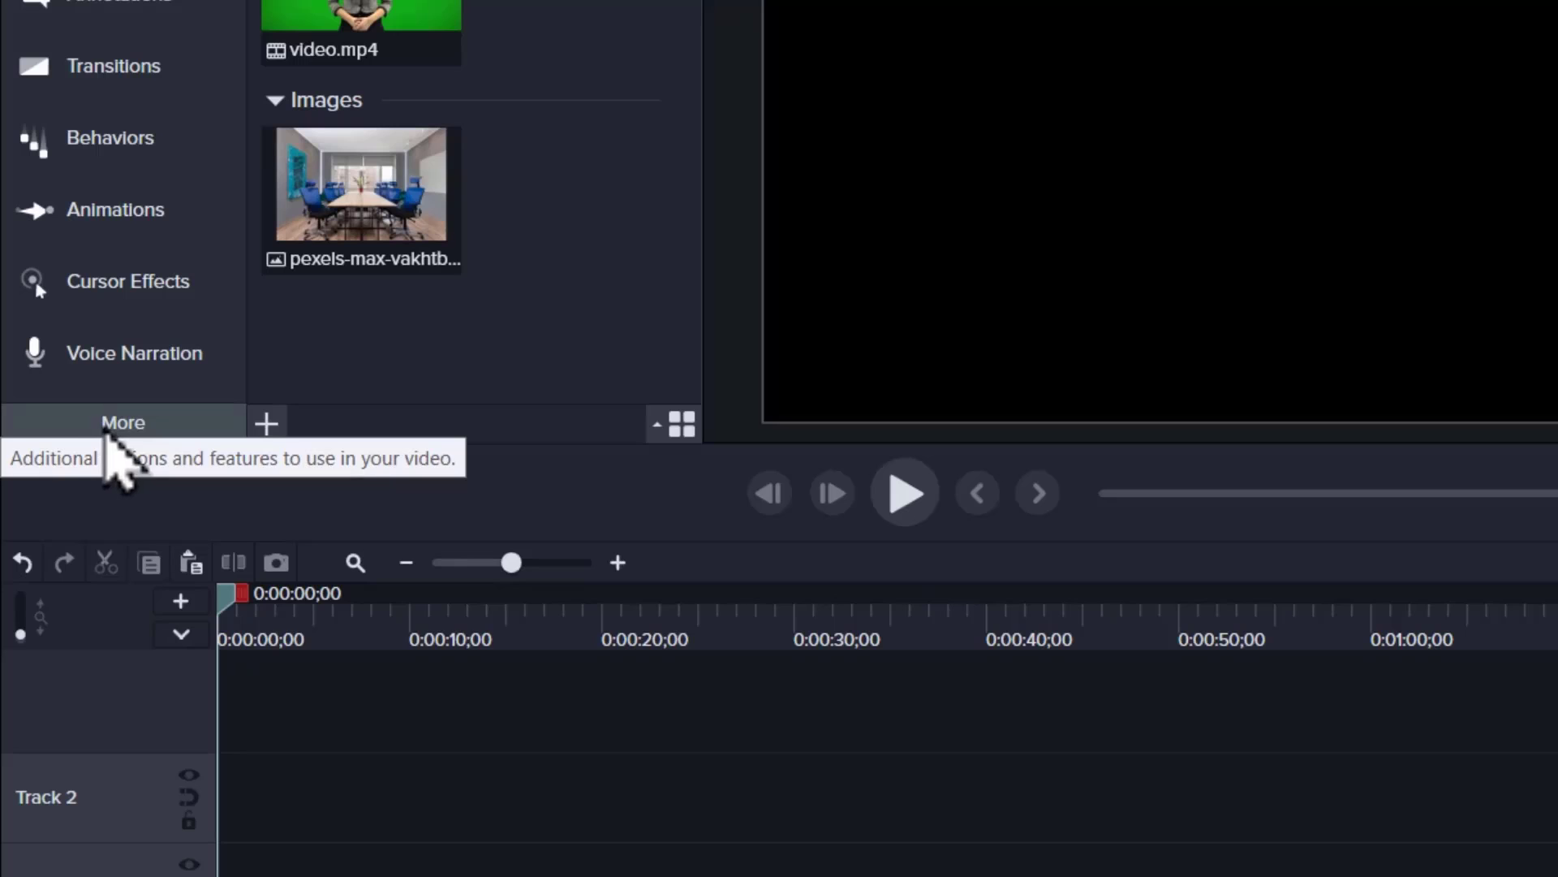
- Browse the visual effects library for the Remove a Color effect
left_click(108, 430)
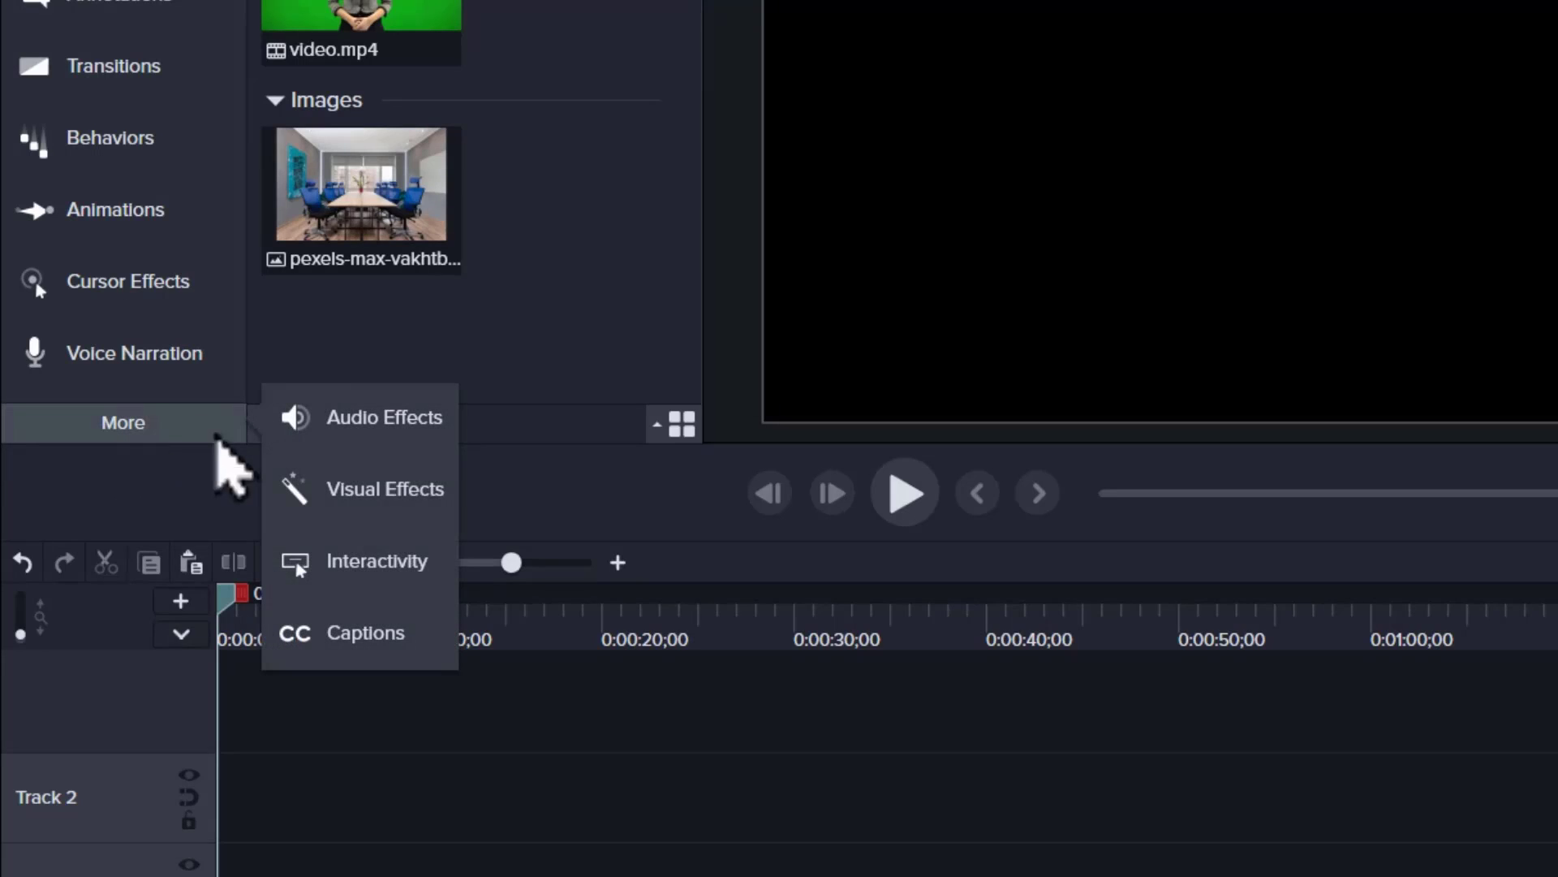
left_click(402, 499)
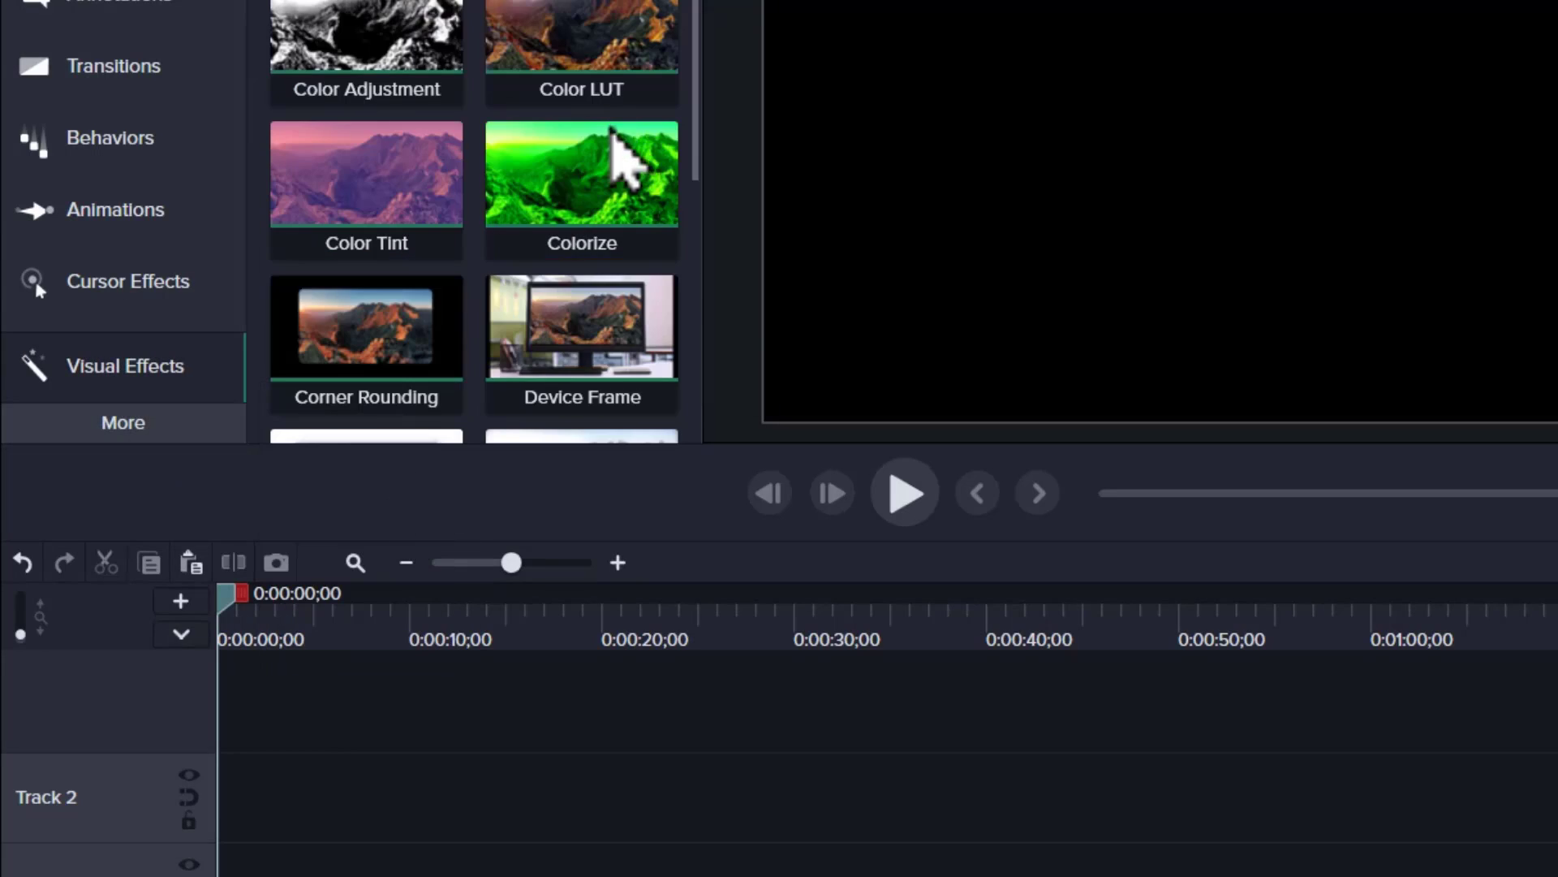
scroll(615, 147, "down", 5)
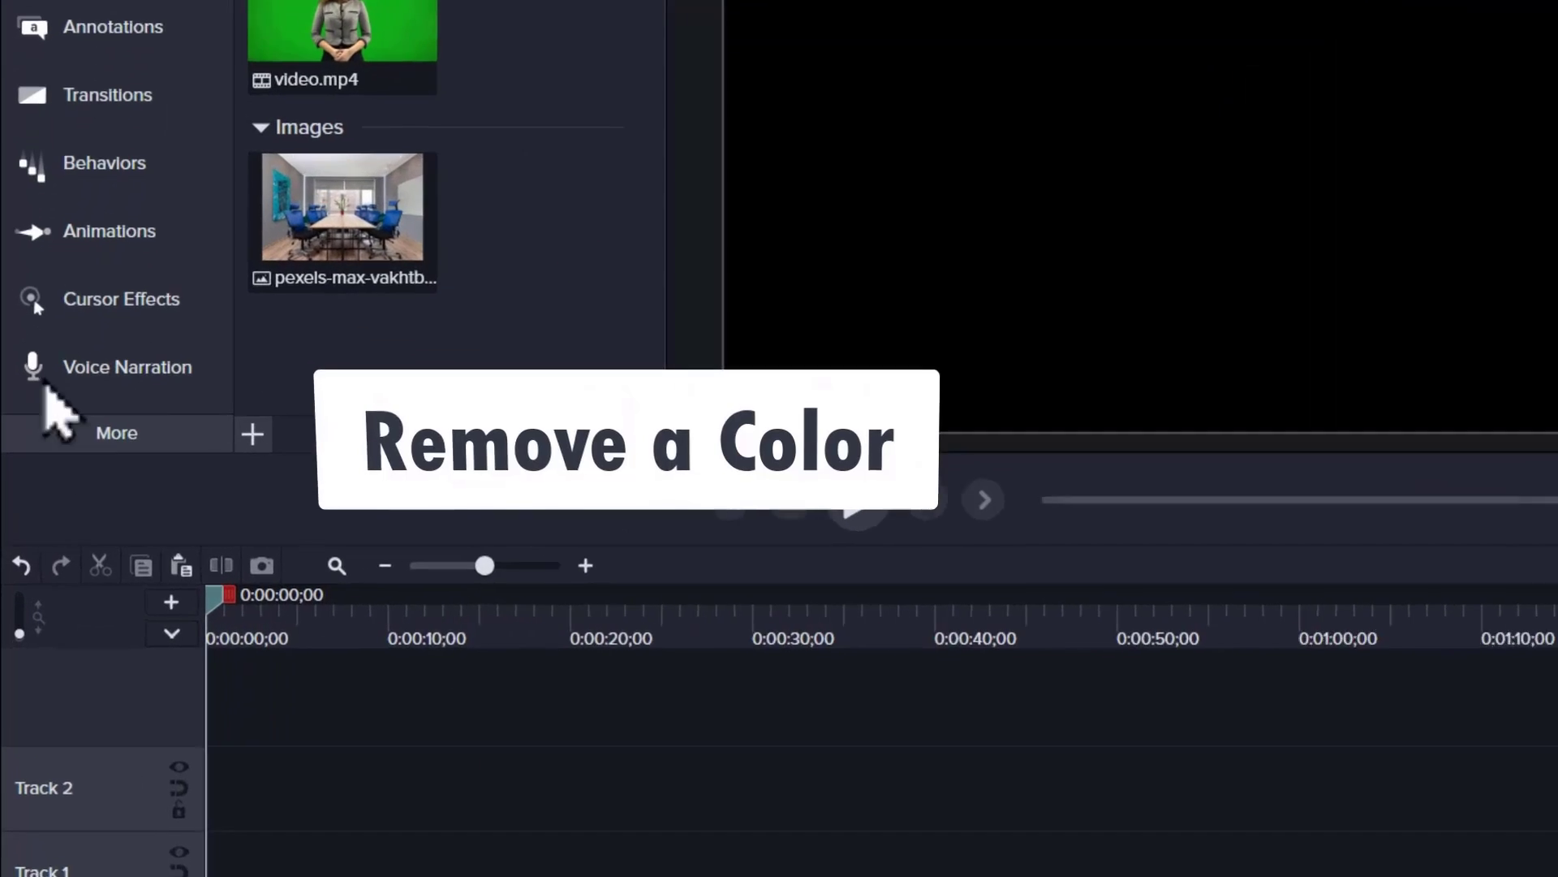
left_click(104, 434)
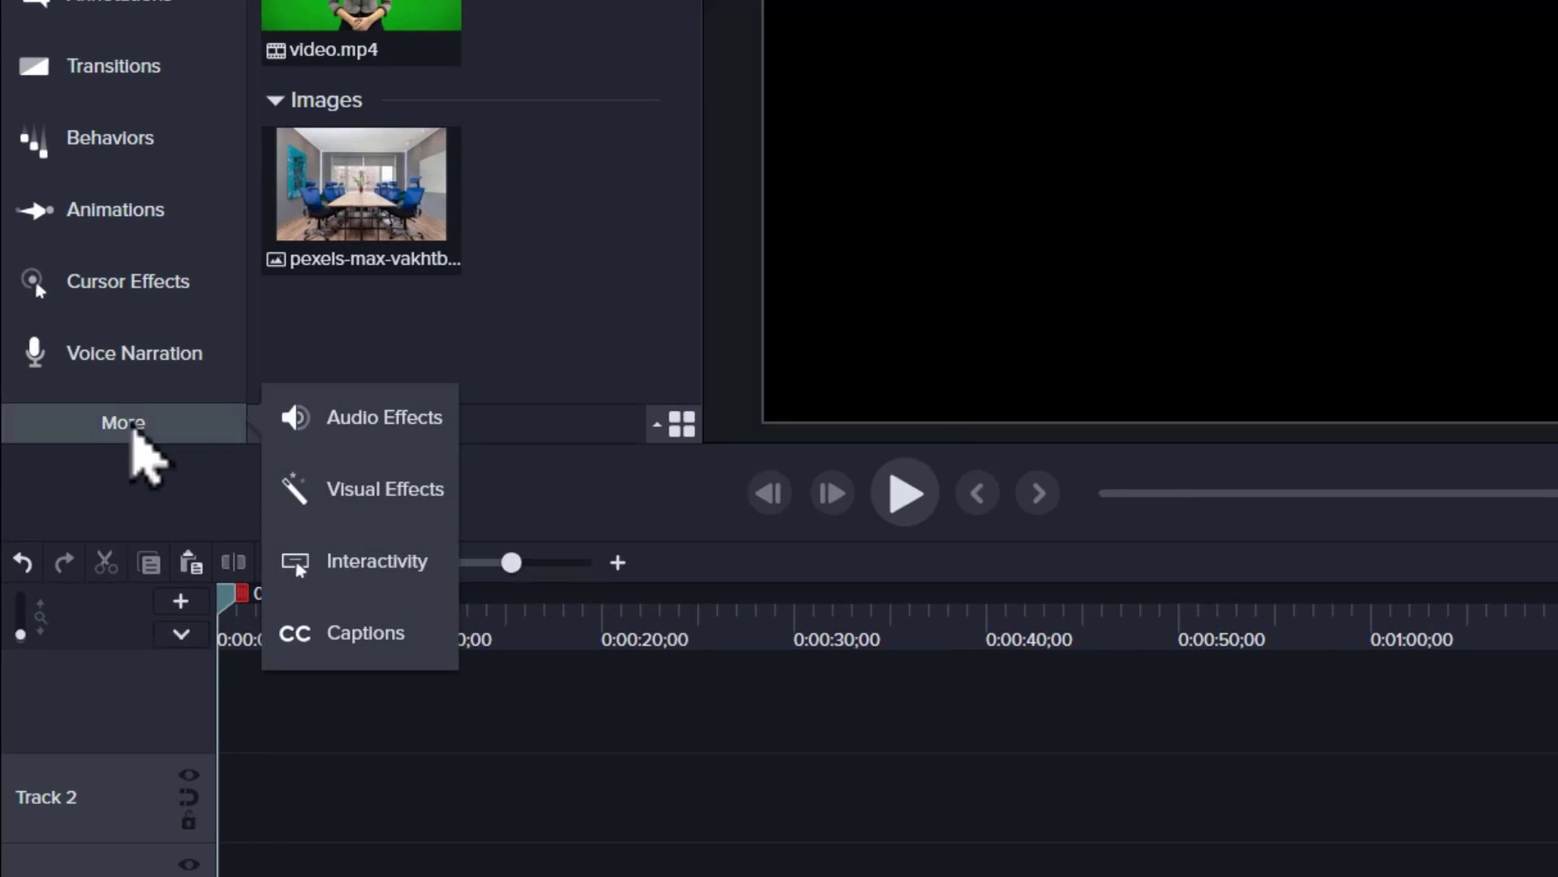
left_click(397, 497)
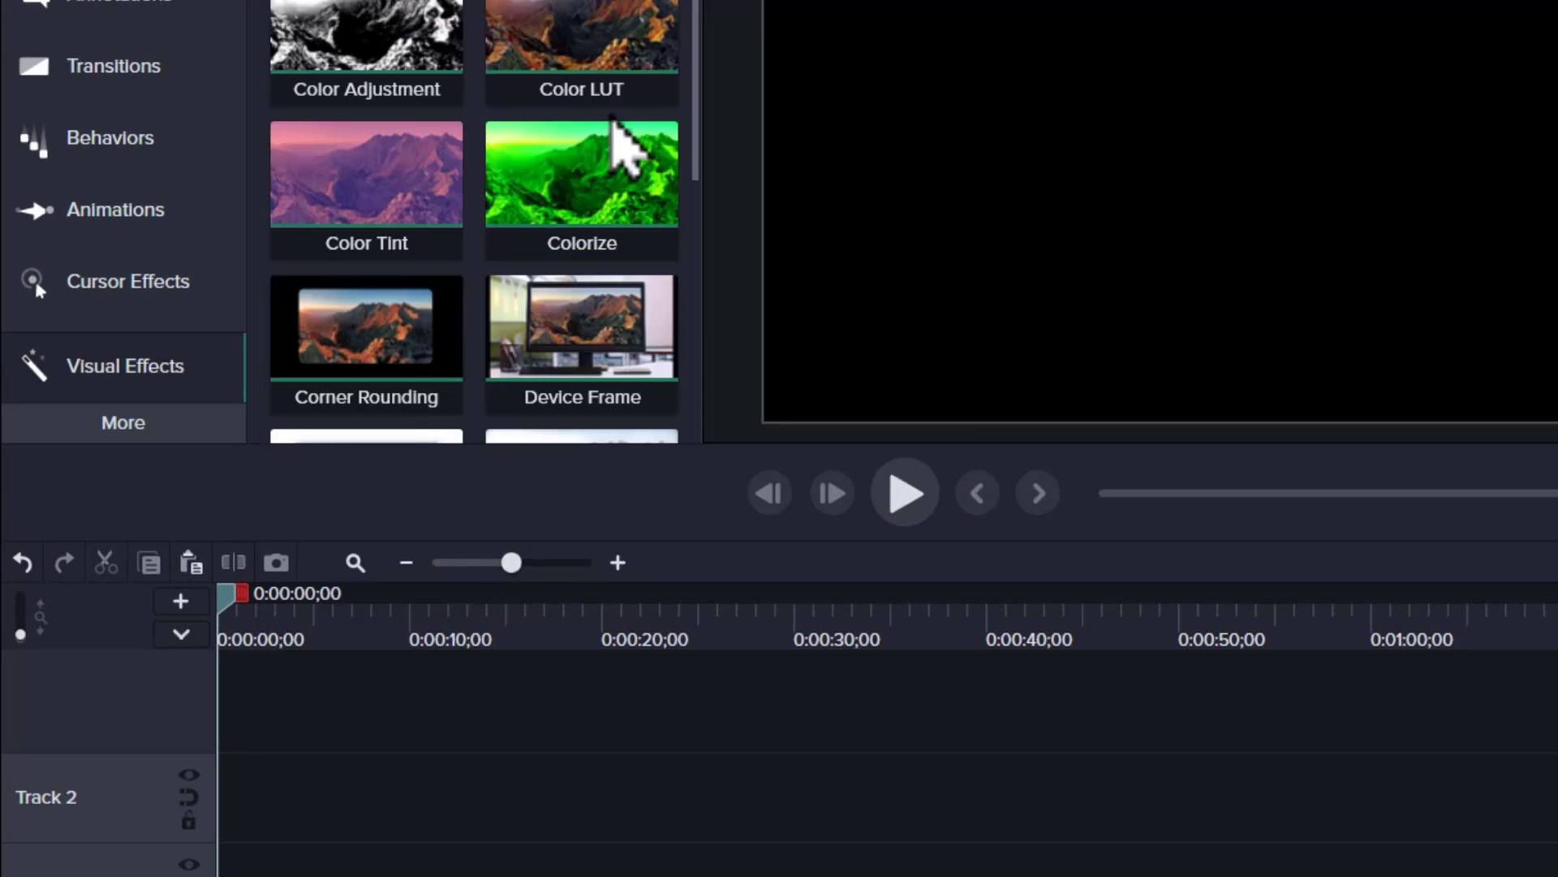
scroll(616, 146, "down", 5)
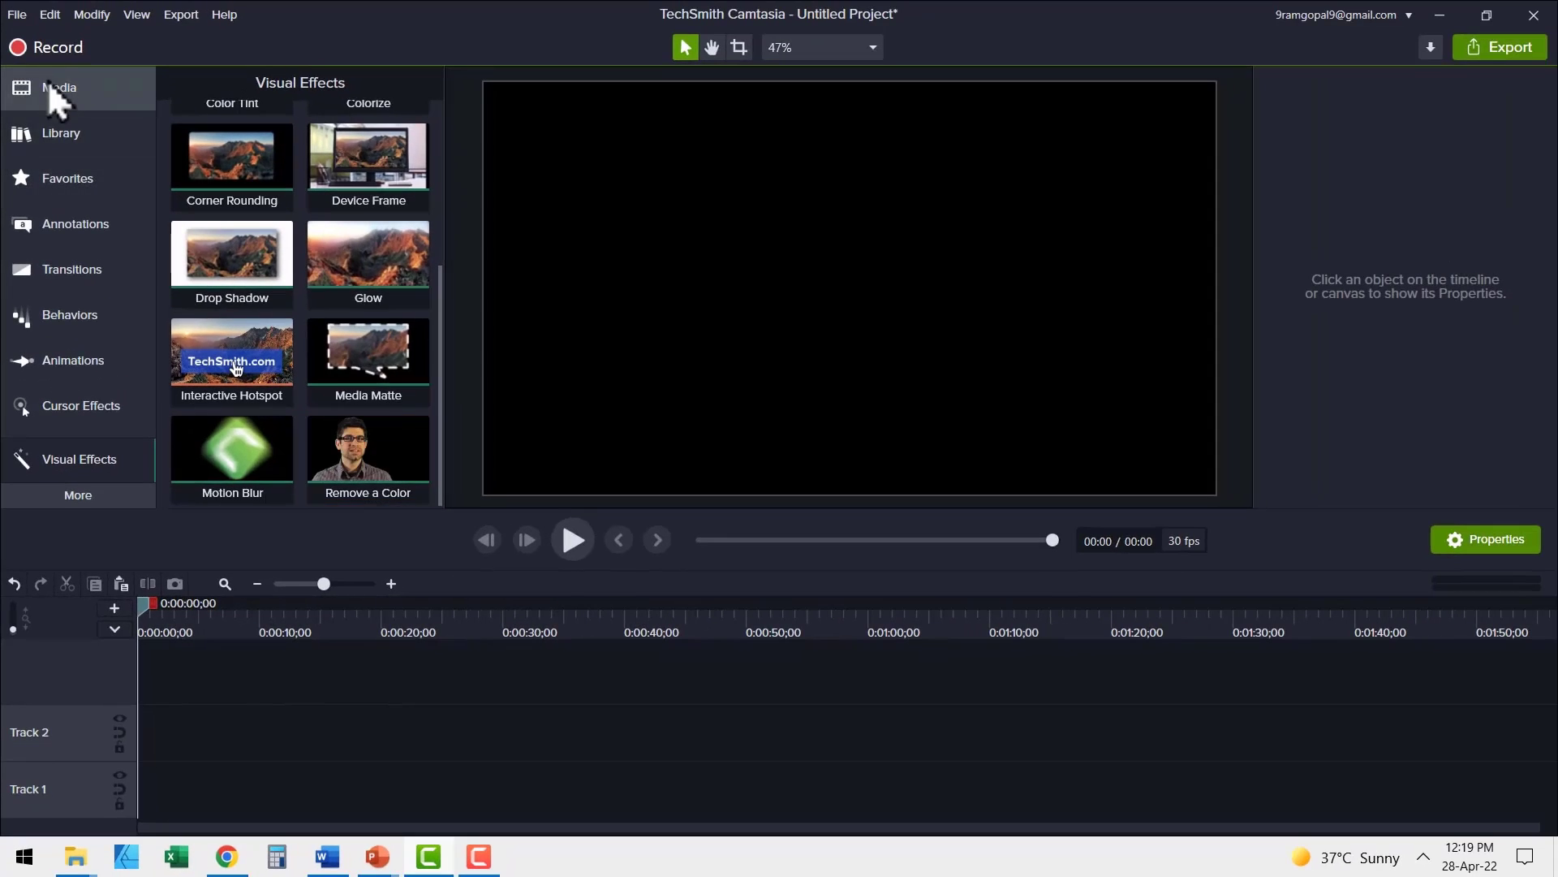
- Place video.mp4 from the media bin at the start of Track 2 and play back its first seconds
left_click(52, 96)
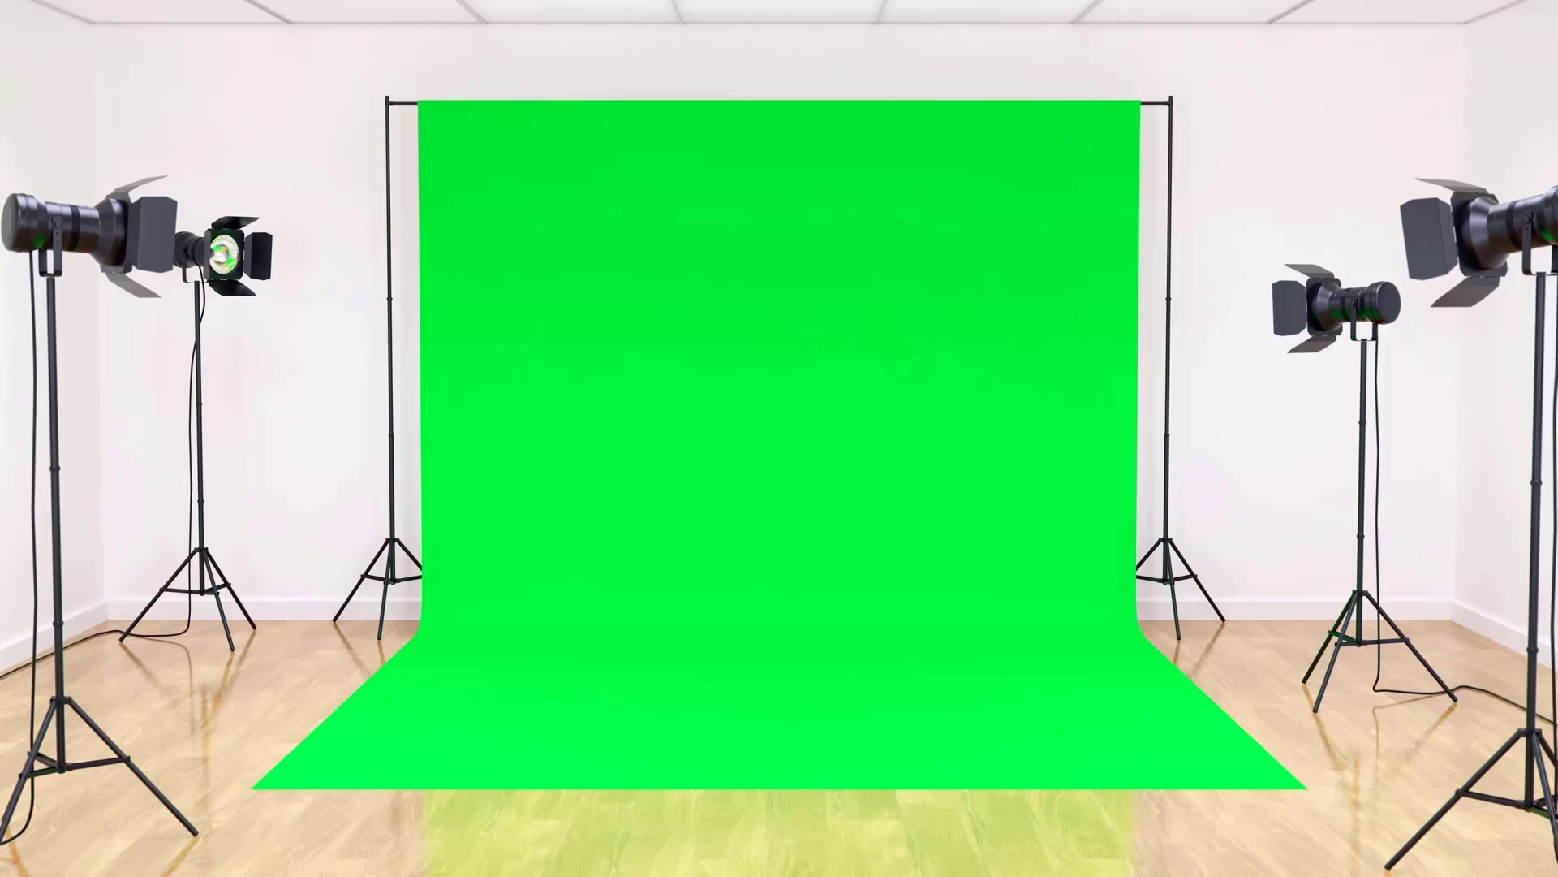
left_click(706, 762)
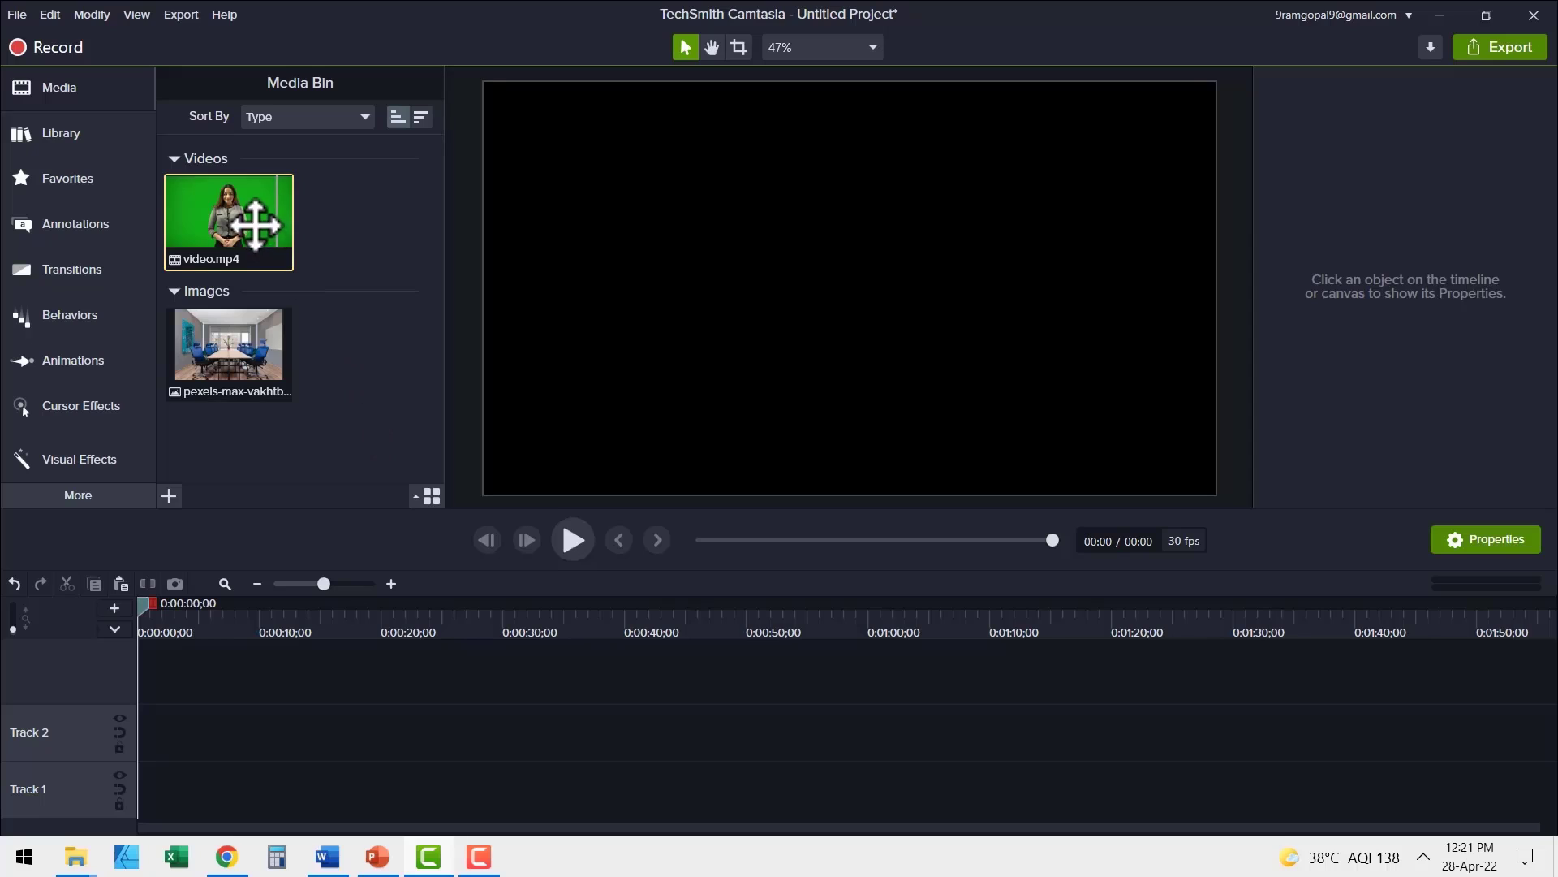
left_click_drag(254, 223, 130, 744)
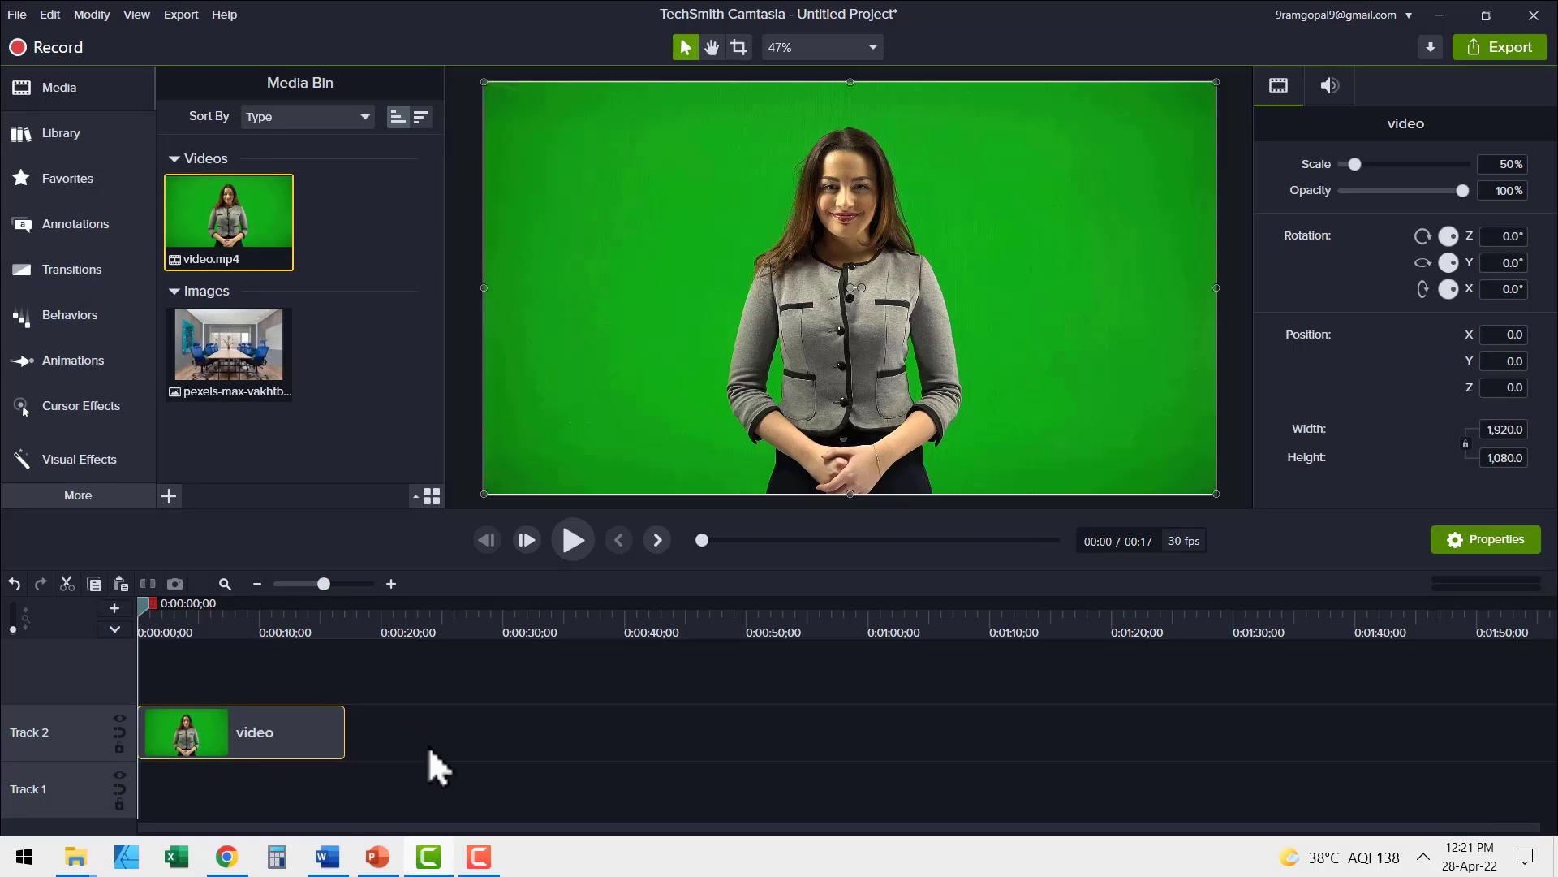
left_click(570, 535)
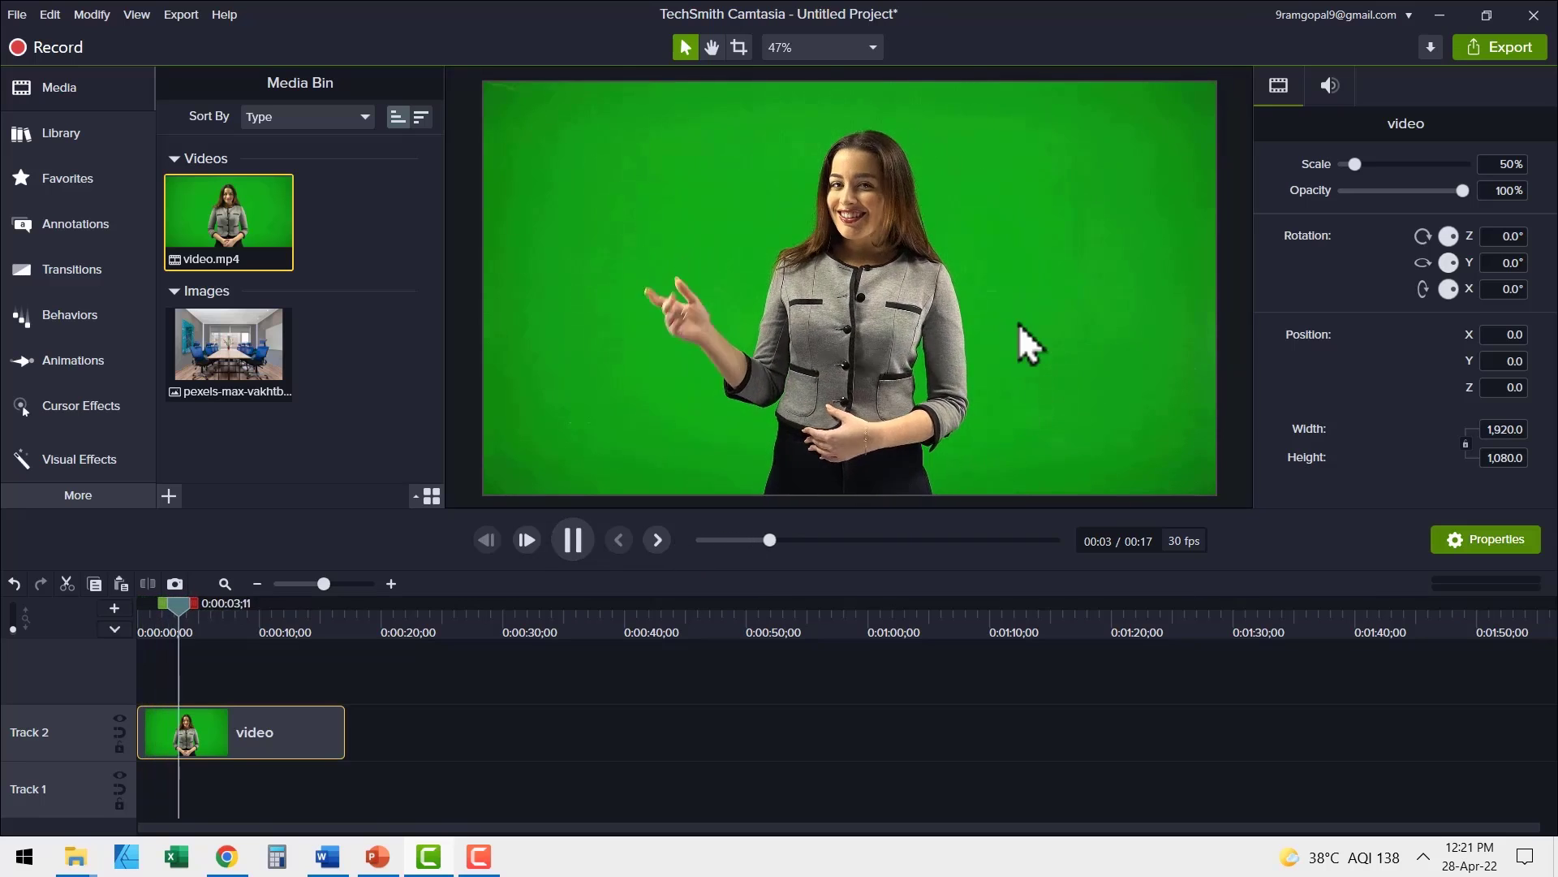
left_click(712, 698)
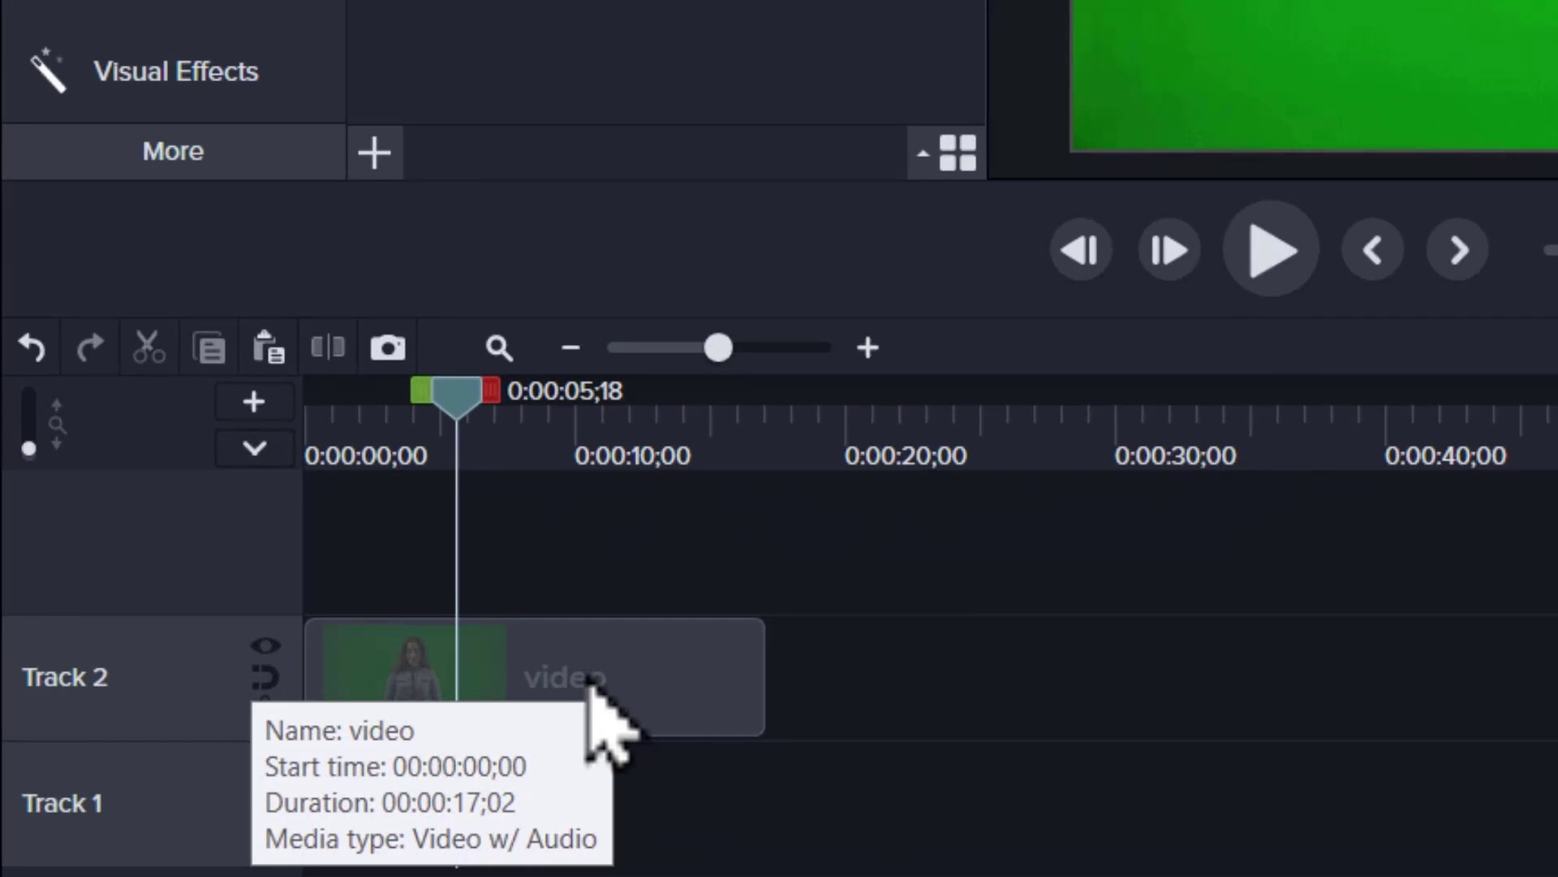
- Hide Track 2 and add the conference room image to Track 1, extended to match the video clip's duration
left_click(267, 647)
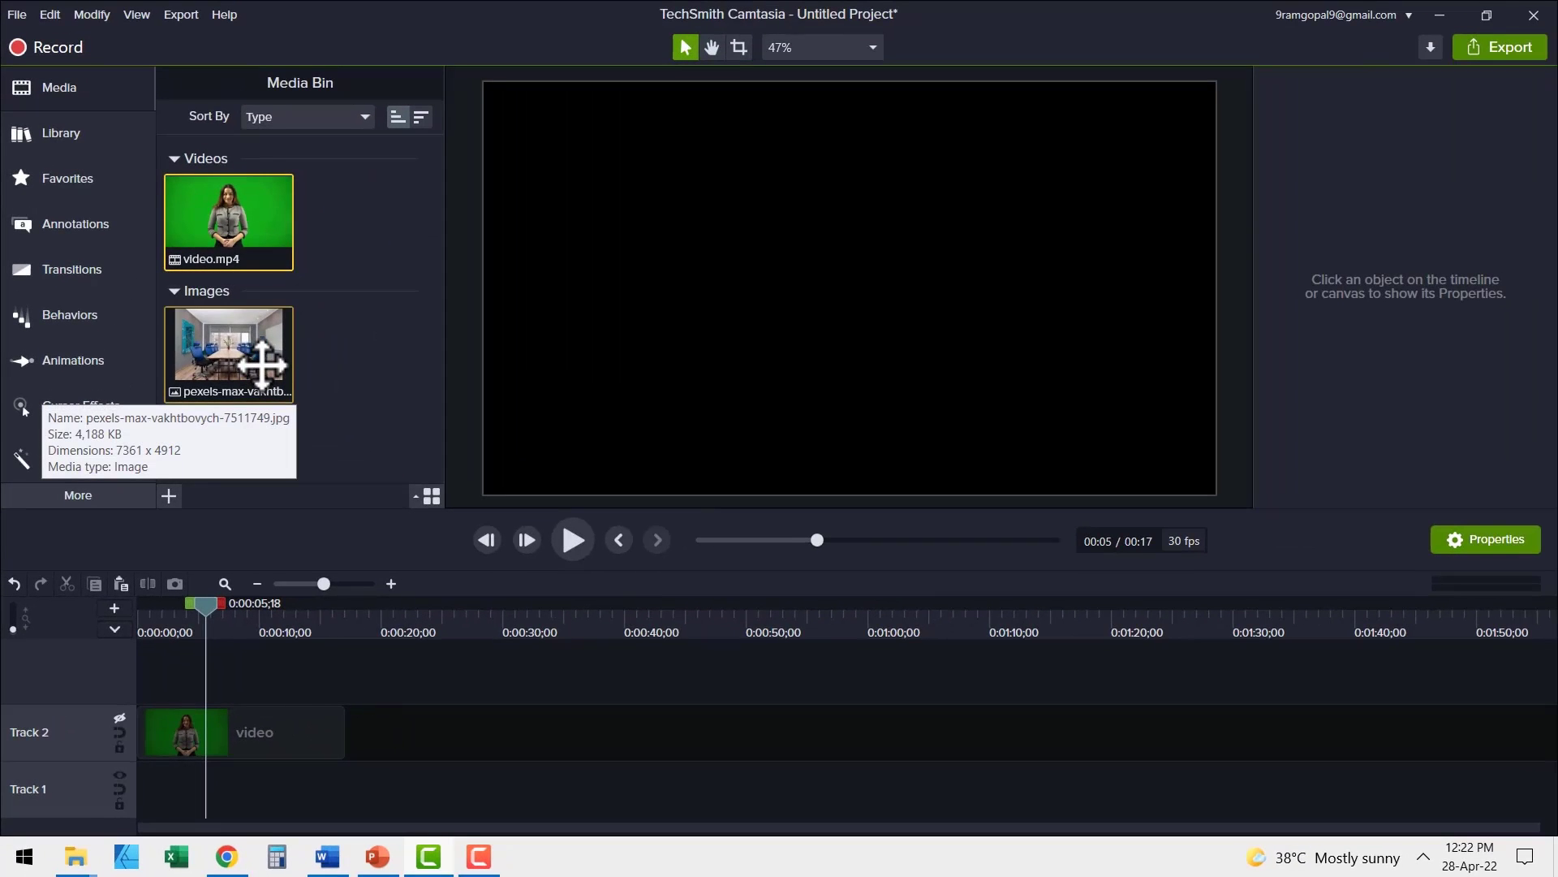
left_click_drag(261, 365, 240, 802)
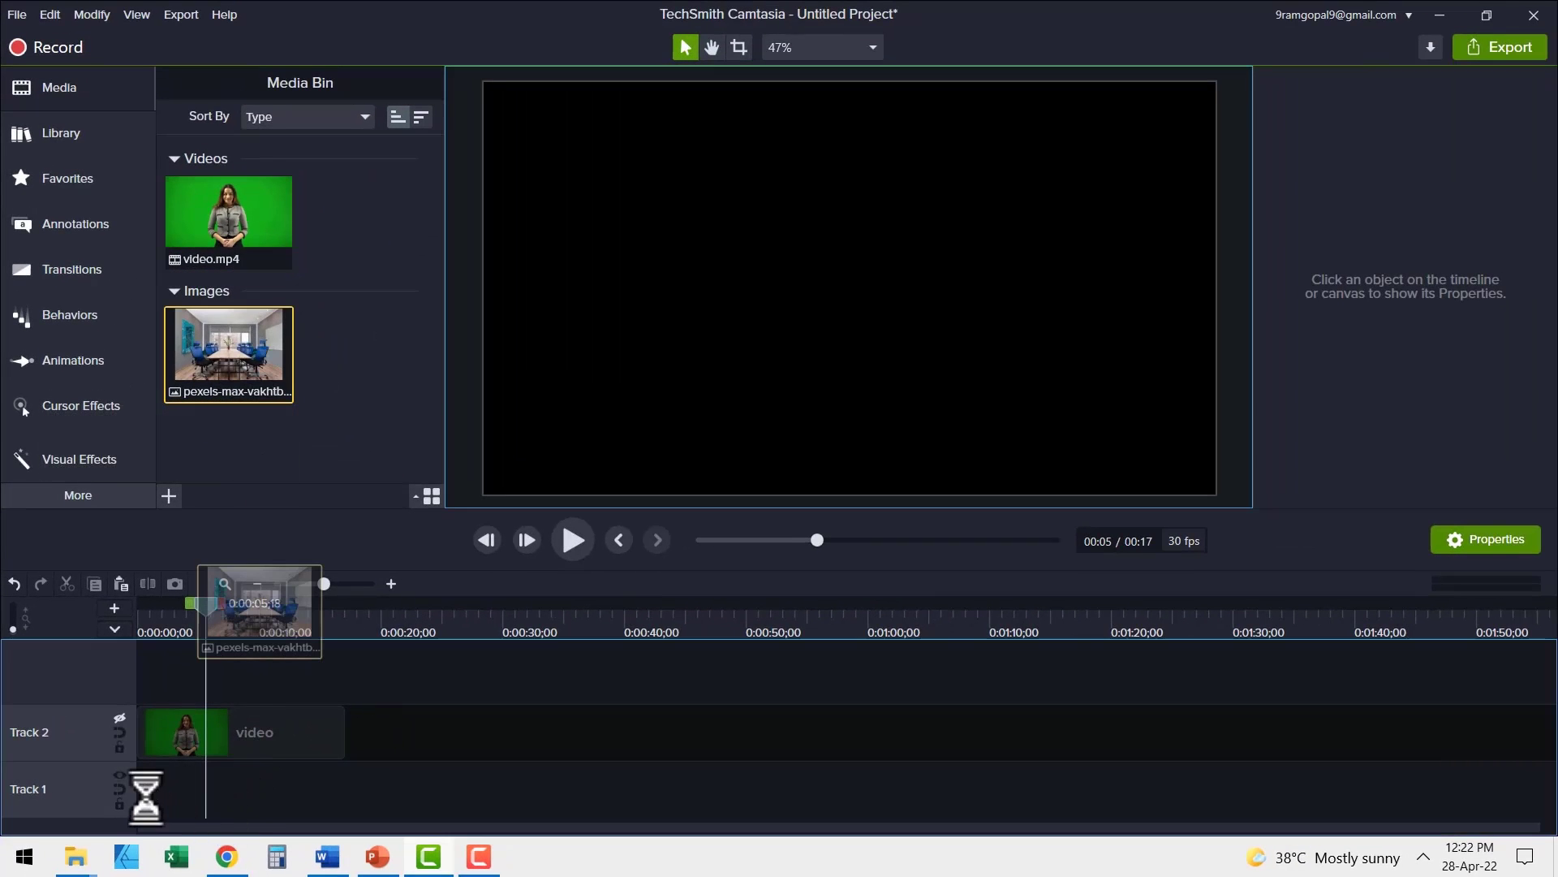
left_click_drag(135, 798, 348, 782)
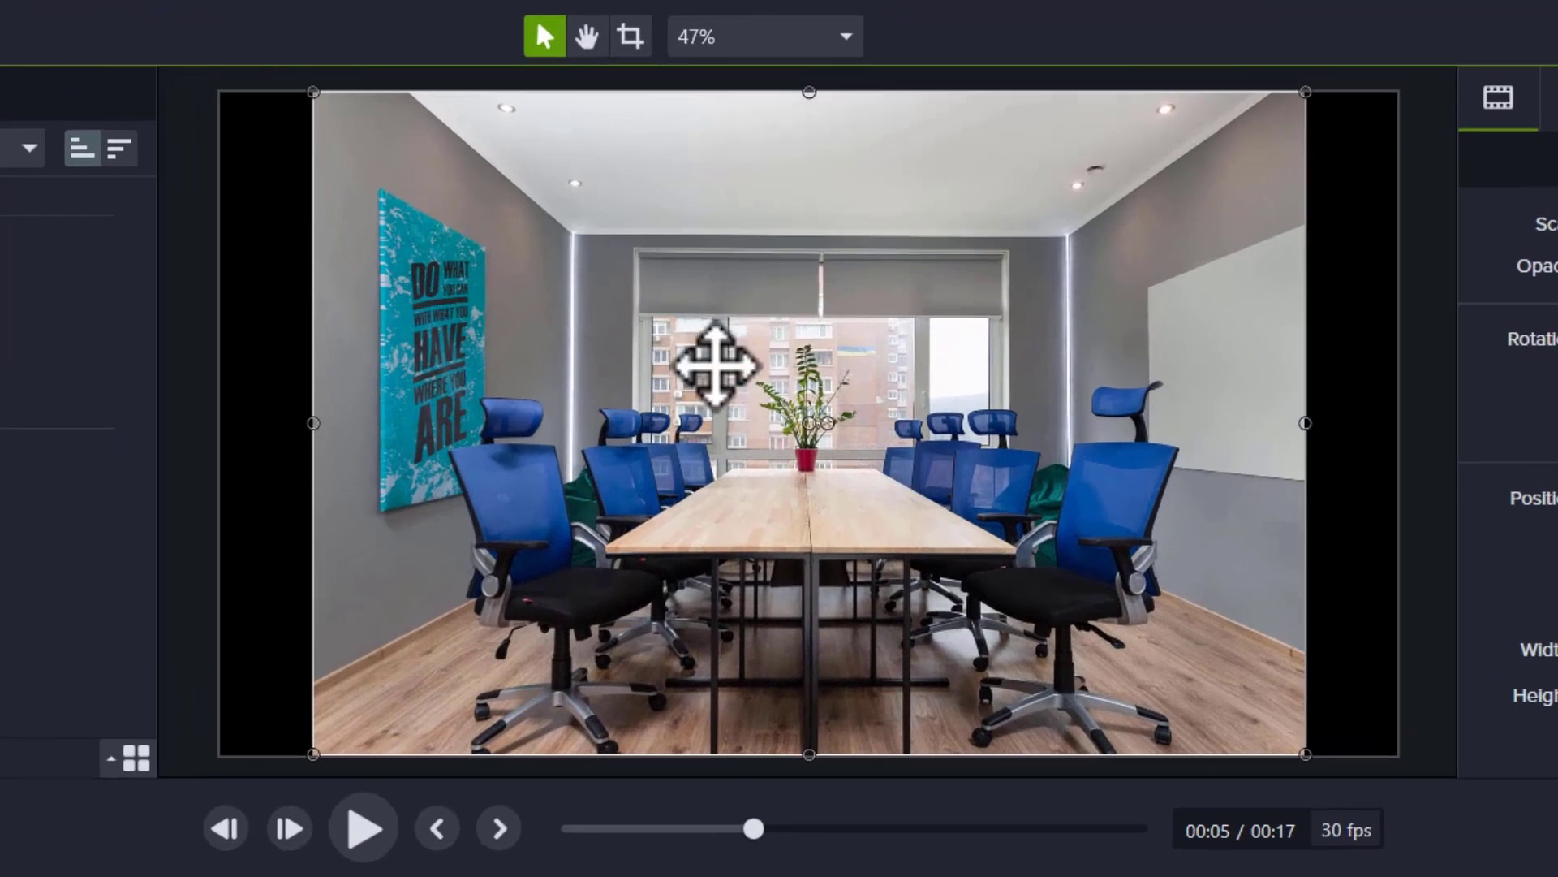
- Move and scale the conference room image to 26.1% so it fills the canvas, and show Track 2 again
left_click_drag(714, 366, 522, 337)
left_click_drag(1213, 753, 1396, 850)
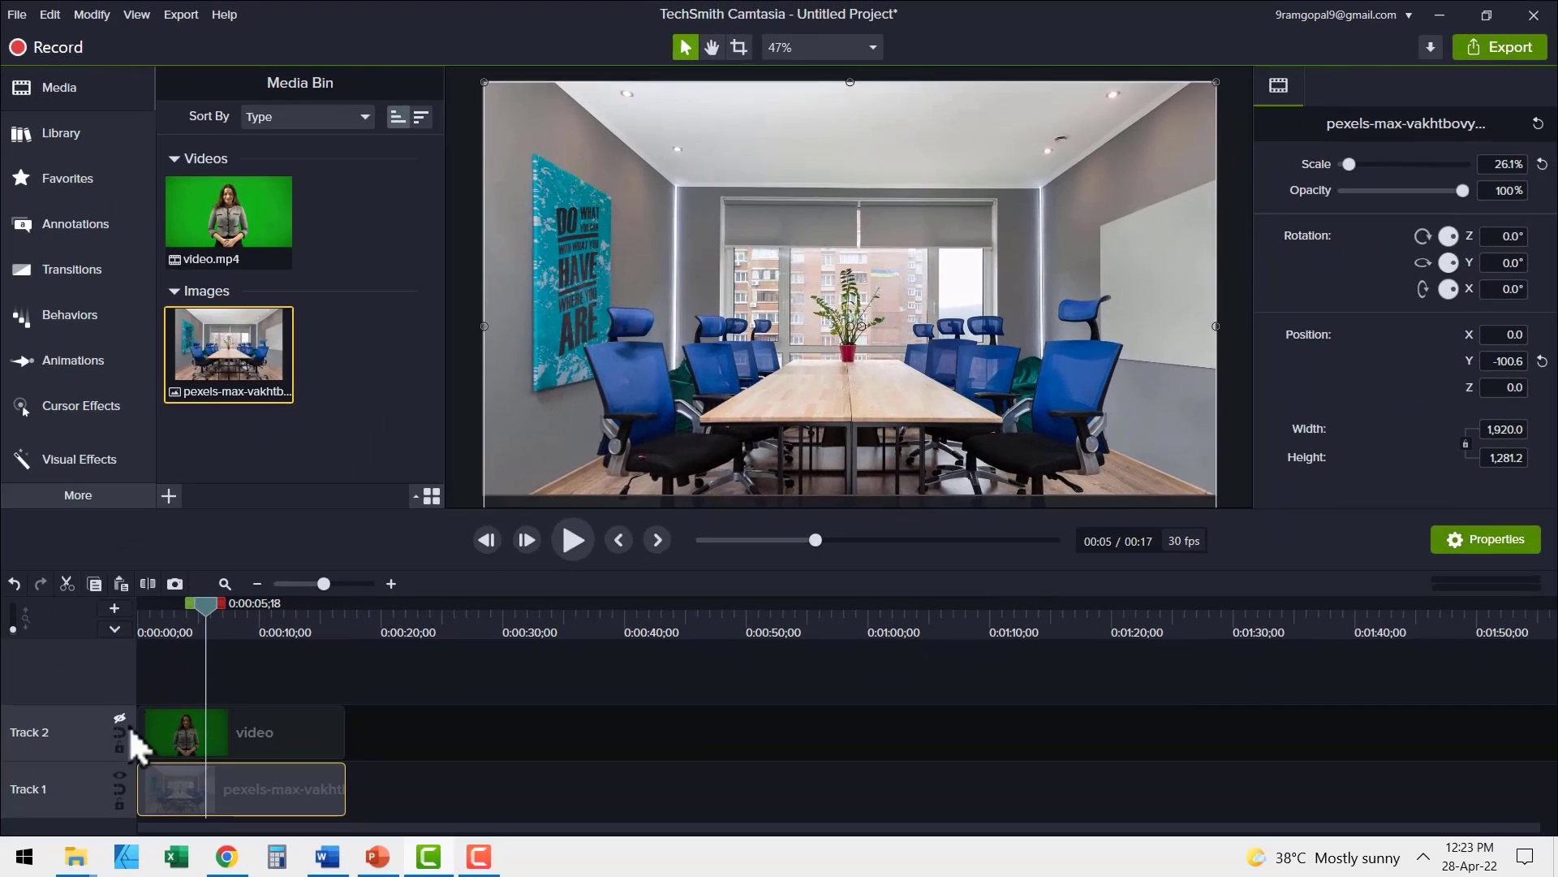
left_click(119, 719)
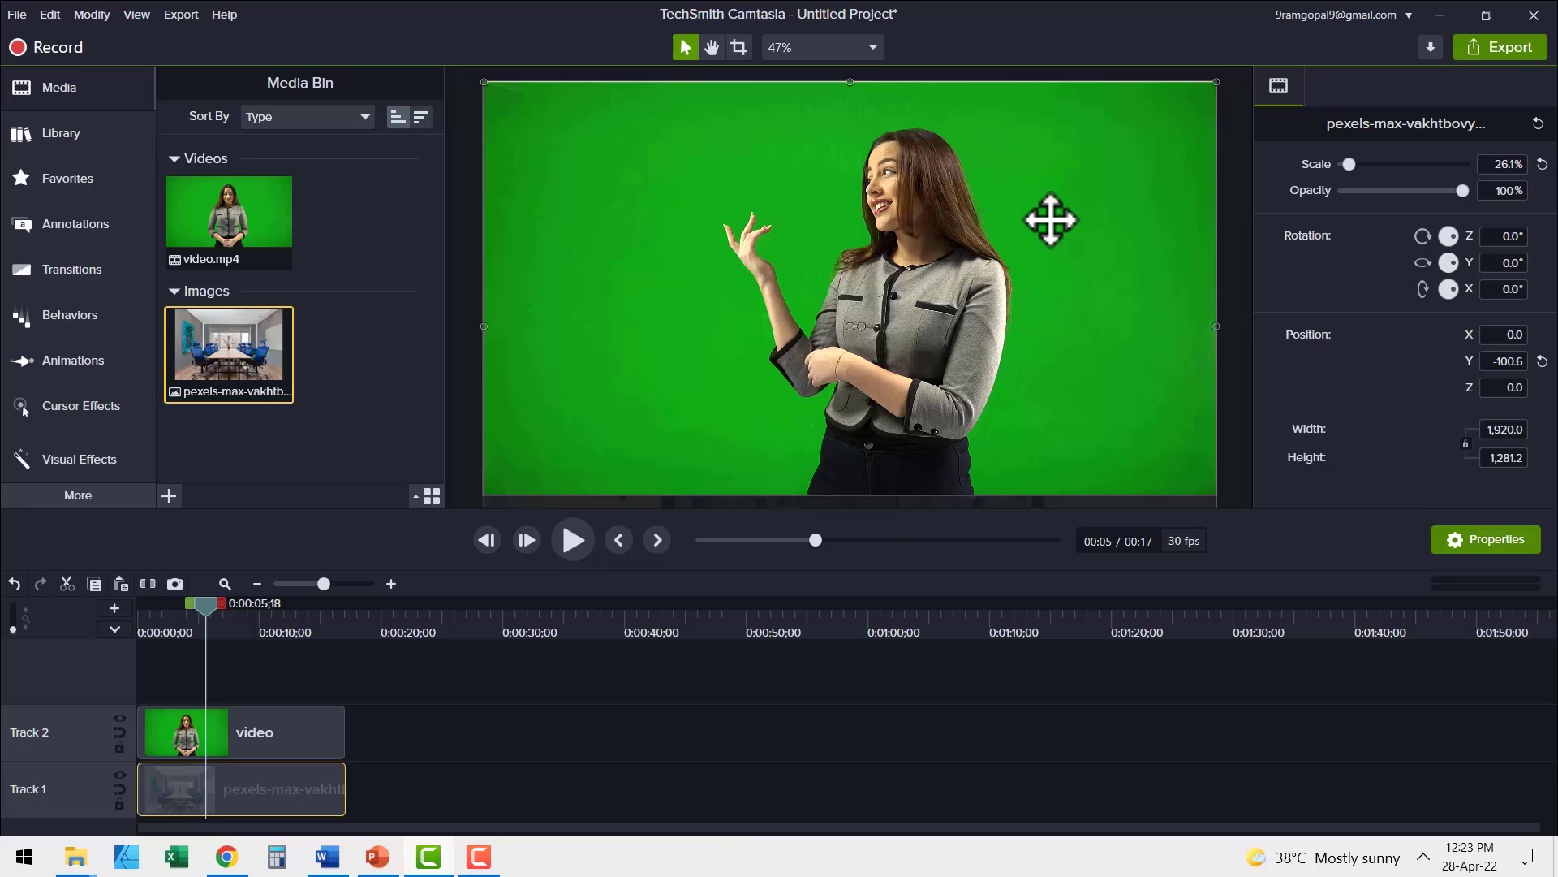
- Apply the Remove a Color effect to the video clip and sample the green backdrop as the color to remove
left_click(949, 287)
left_click(86, 467)
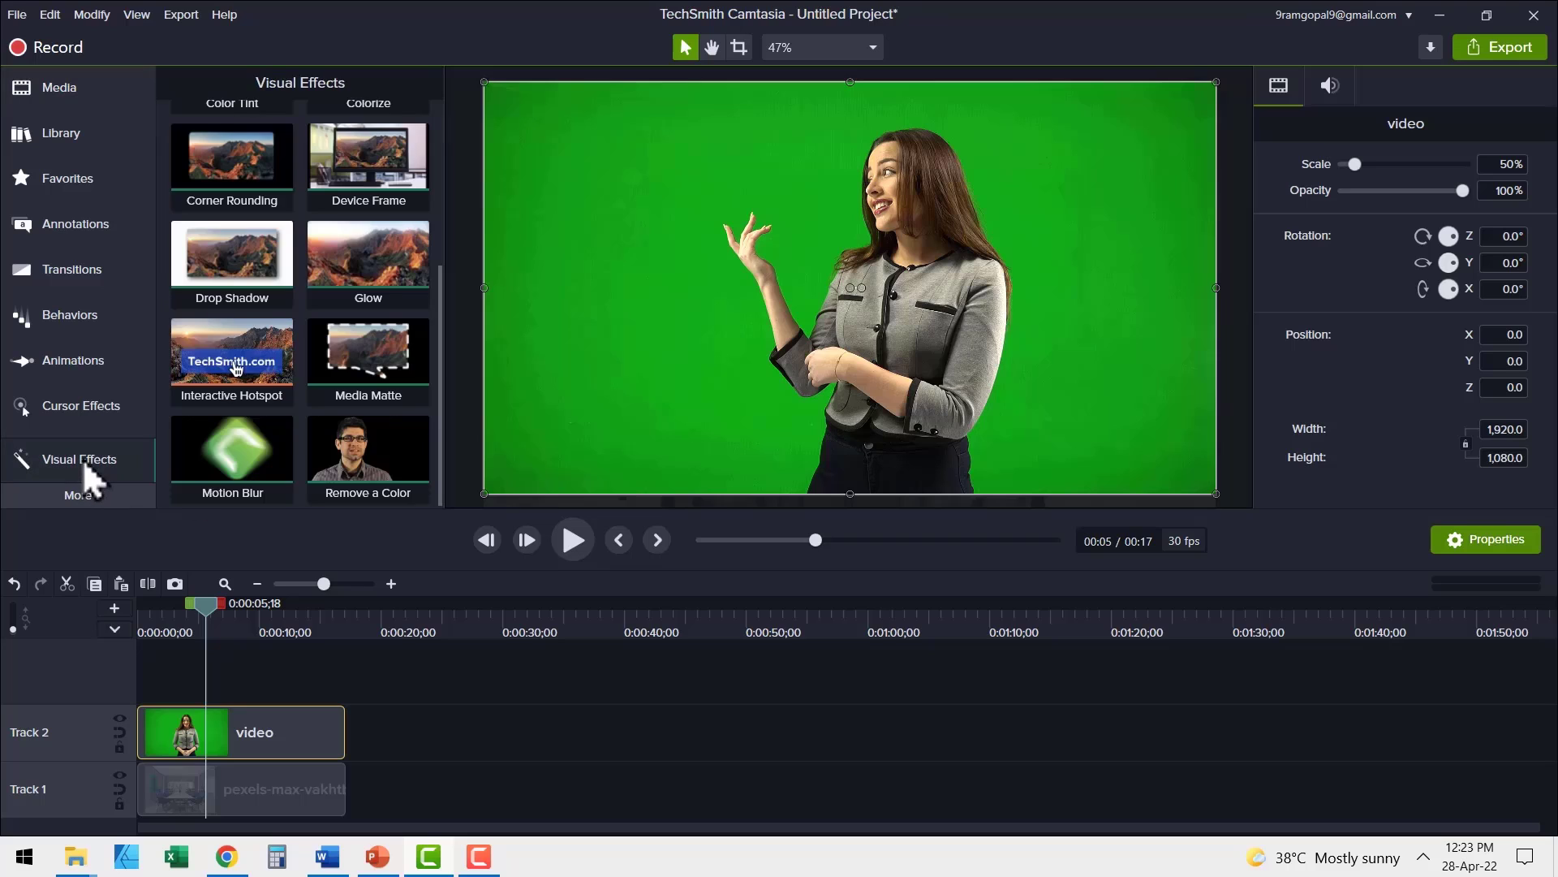
left_click_drag(369, 450, 224, 724)
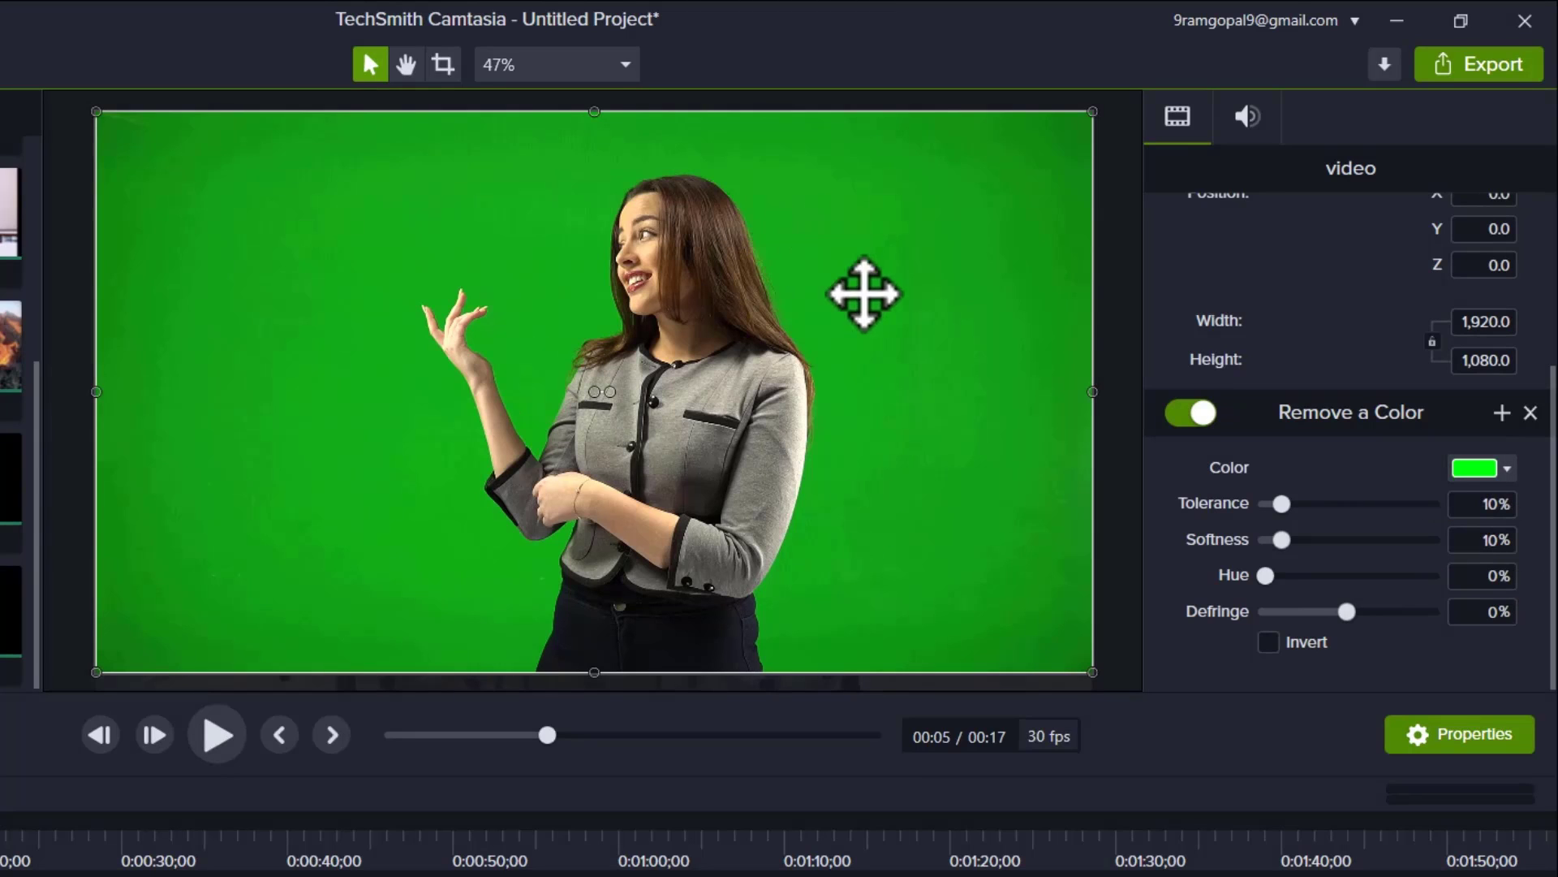
left_click(1504, 471)
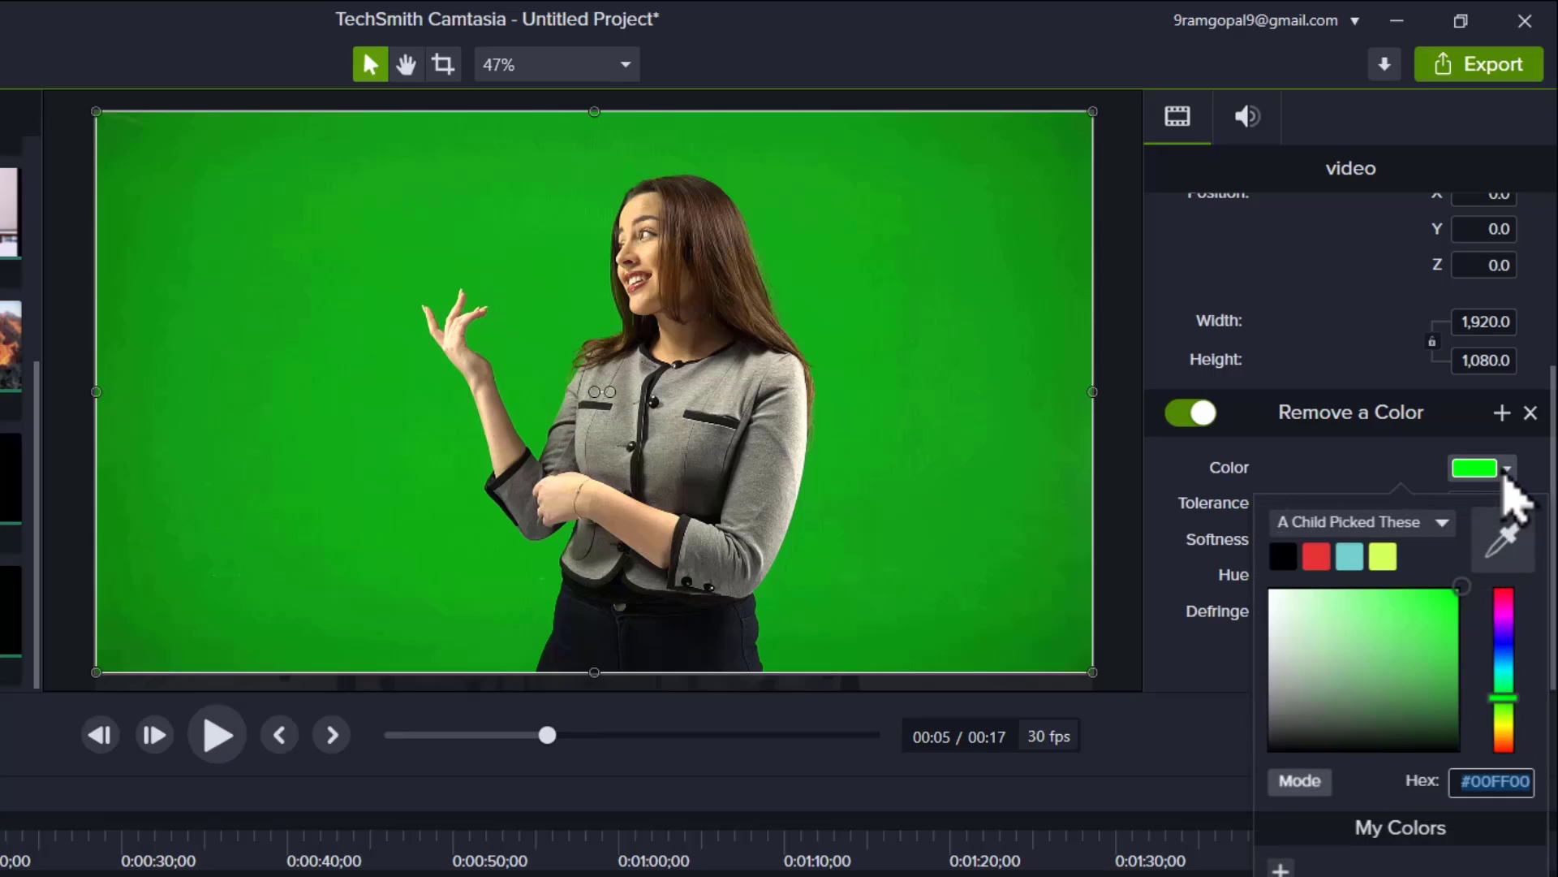
left_click(1514, 523)
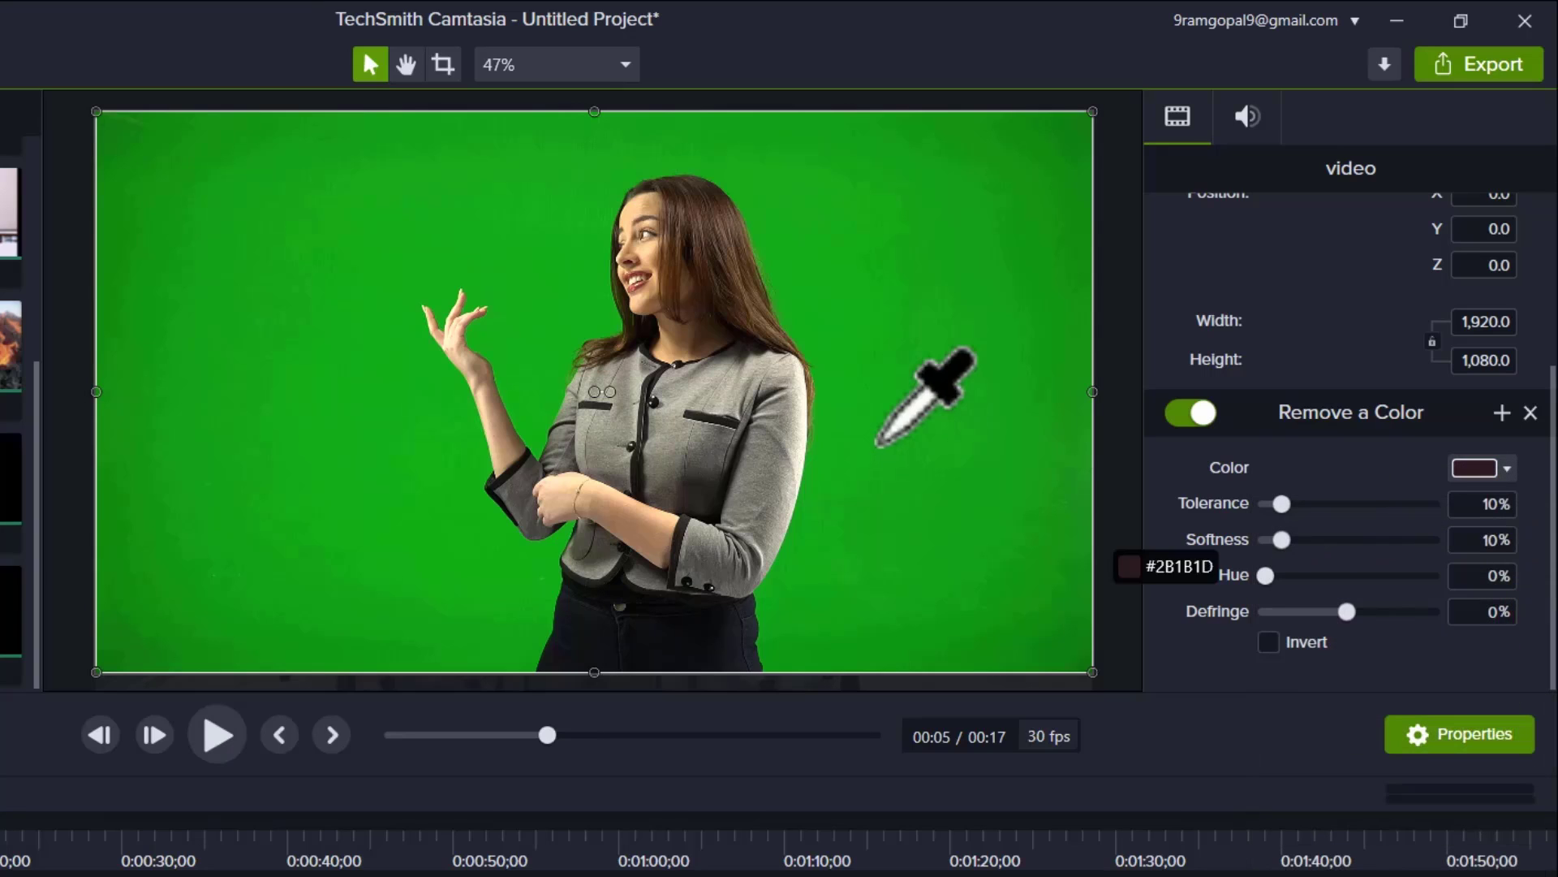
left_click(887, 305)
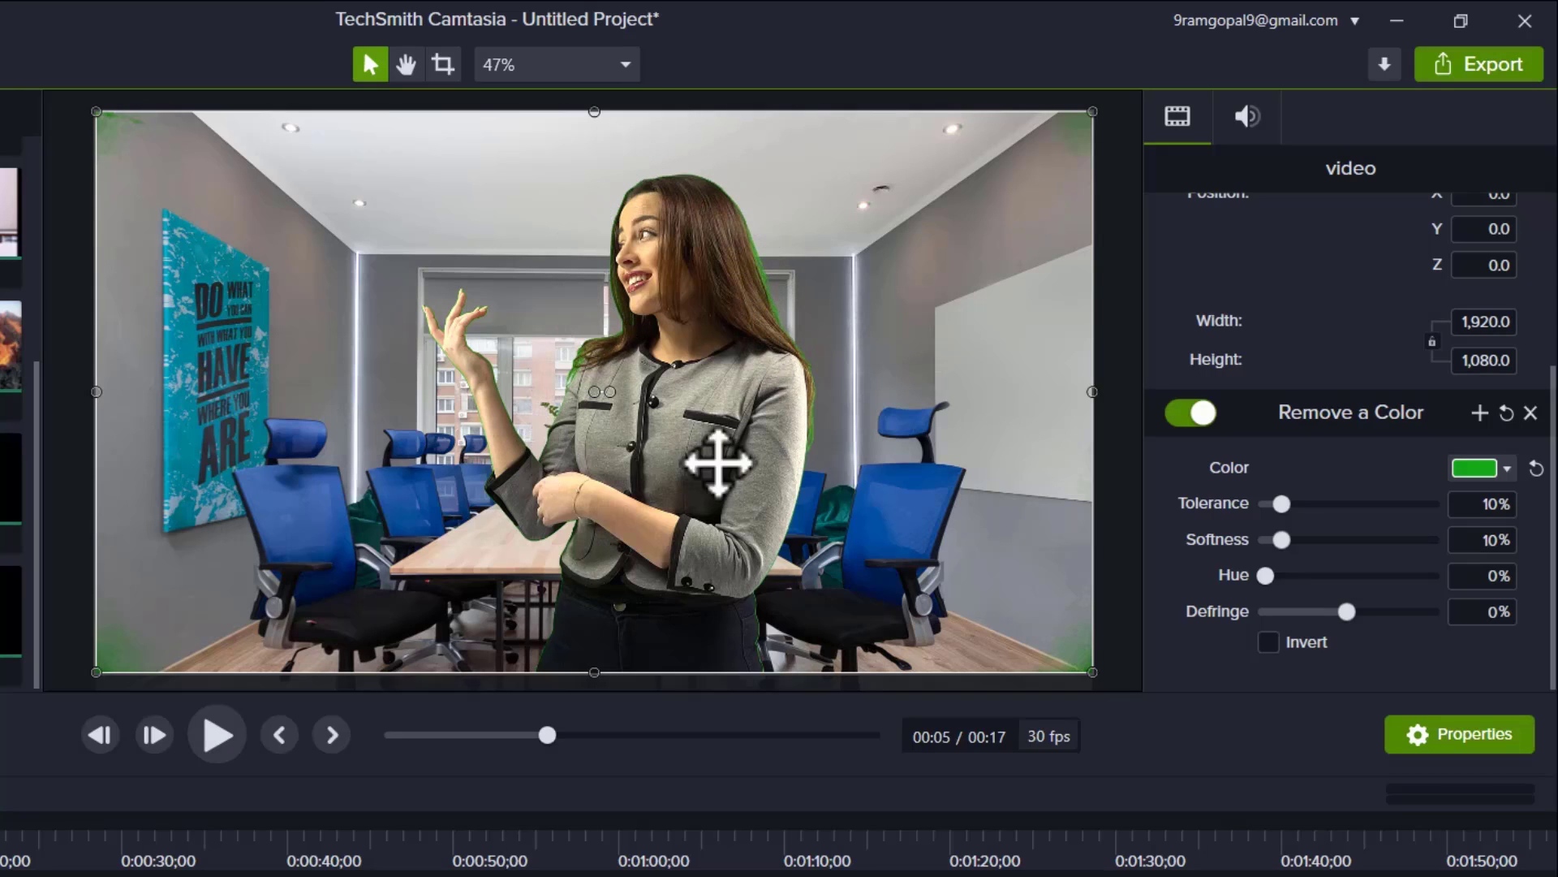
- Set the Remove a Color tolerance to 35% and return the playhead to the start of the video
left_click_drag(1281, 504, 1346, 537)
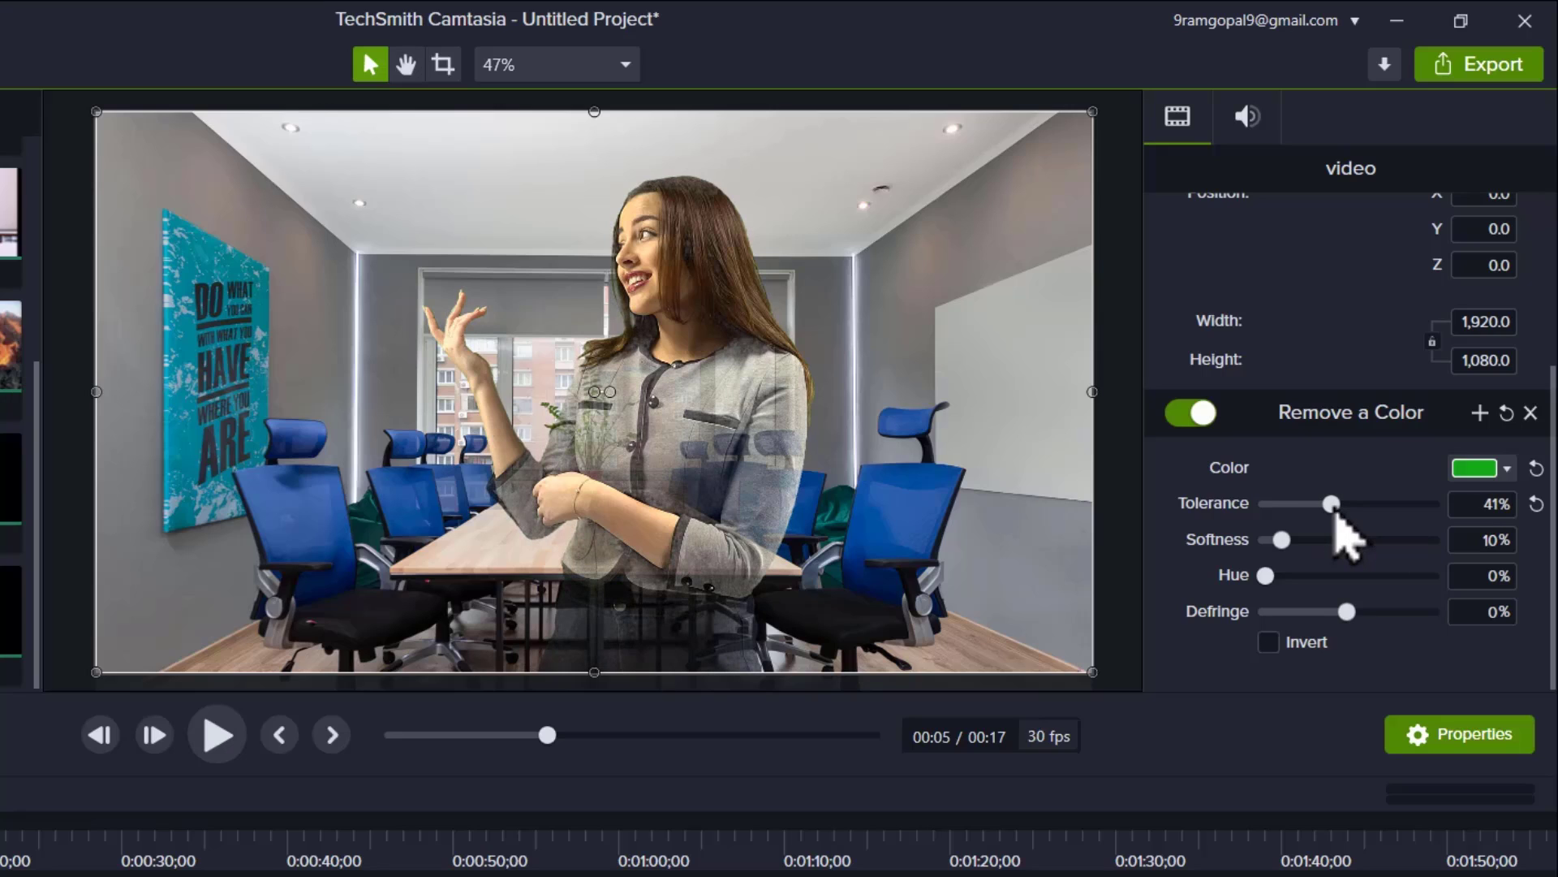
left_click_drag(1346, 537, 1338, 537)
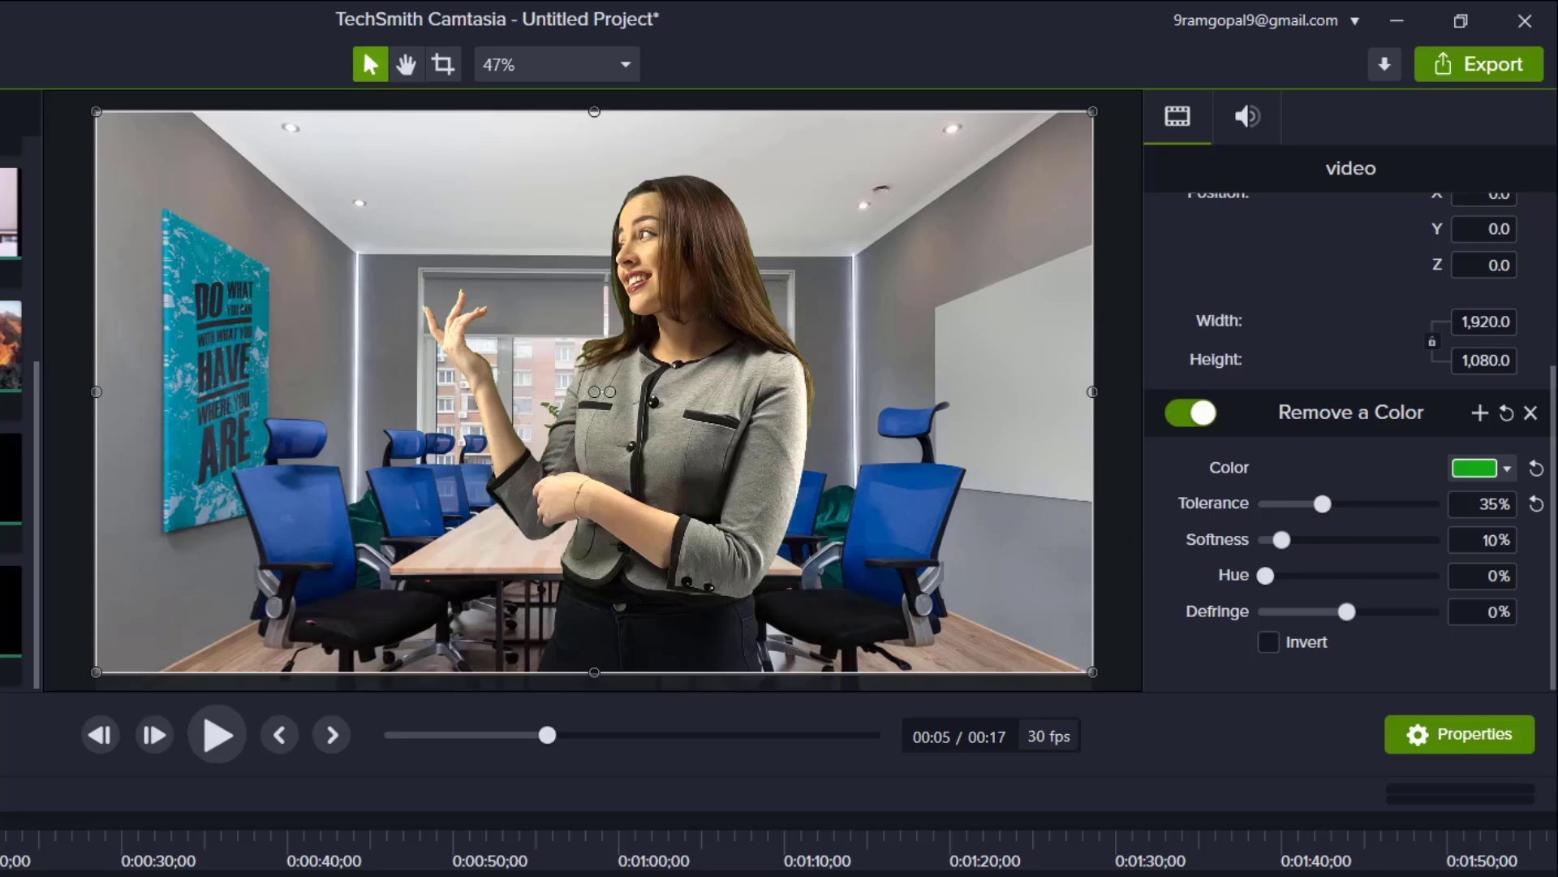
left_click_drag(546, 734, 103, 759)
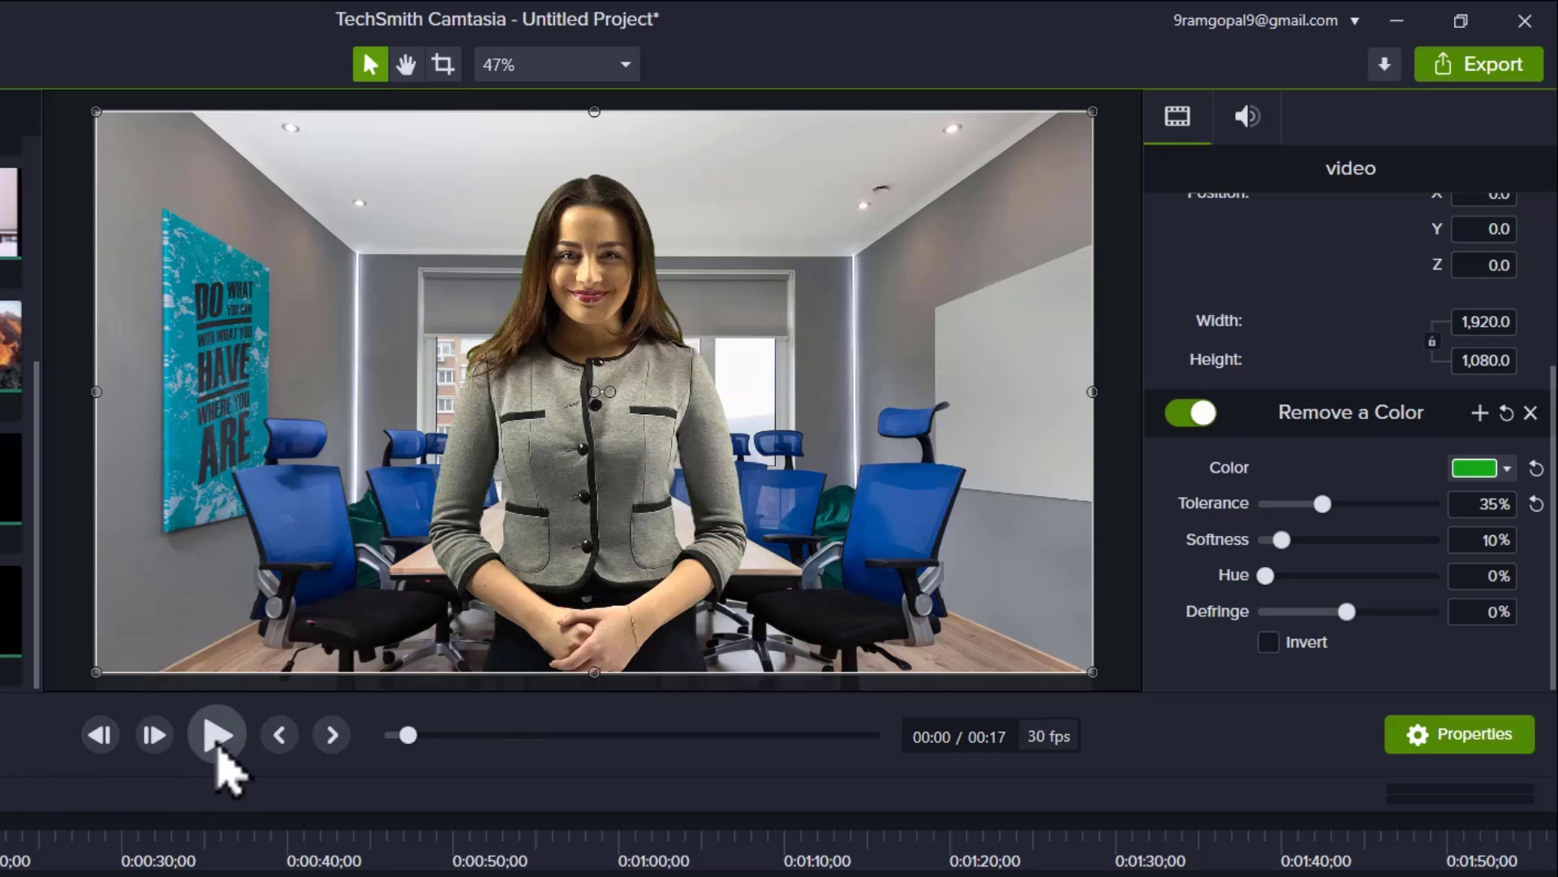
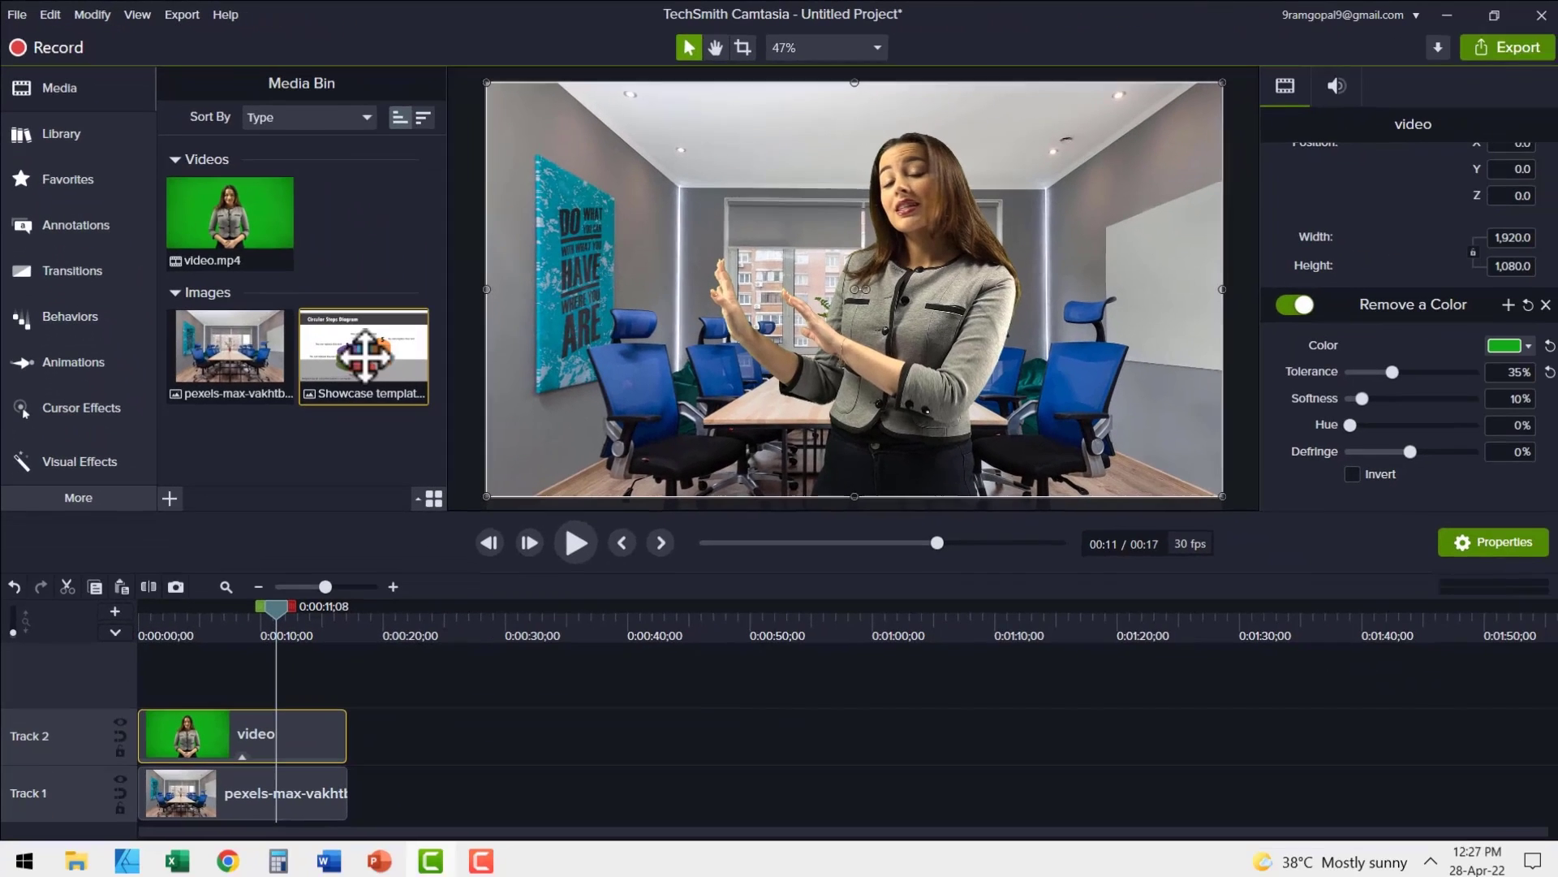
- Replace the conference room image on Track 1 with the Showcase template image, stretched to the video clip's duration
left_click_drag(591, 563, 378, 799)
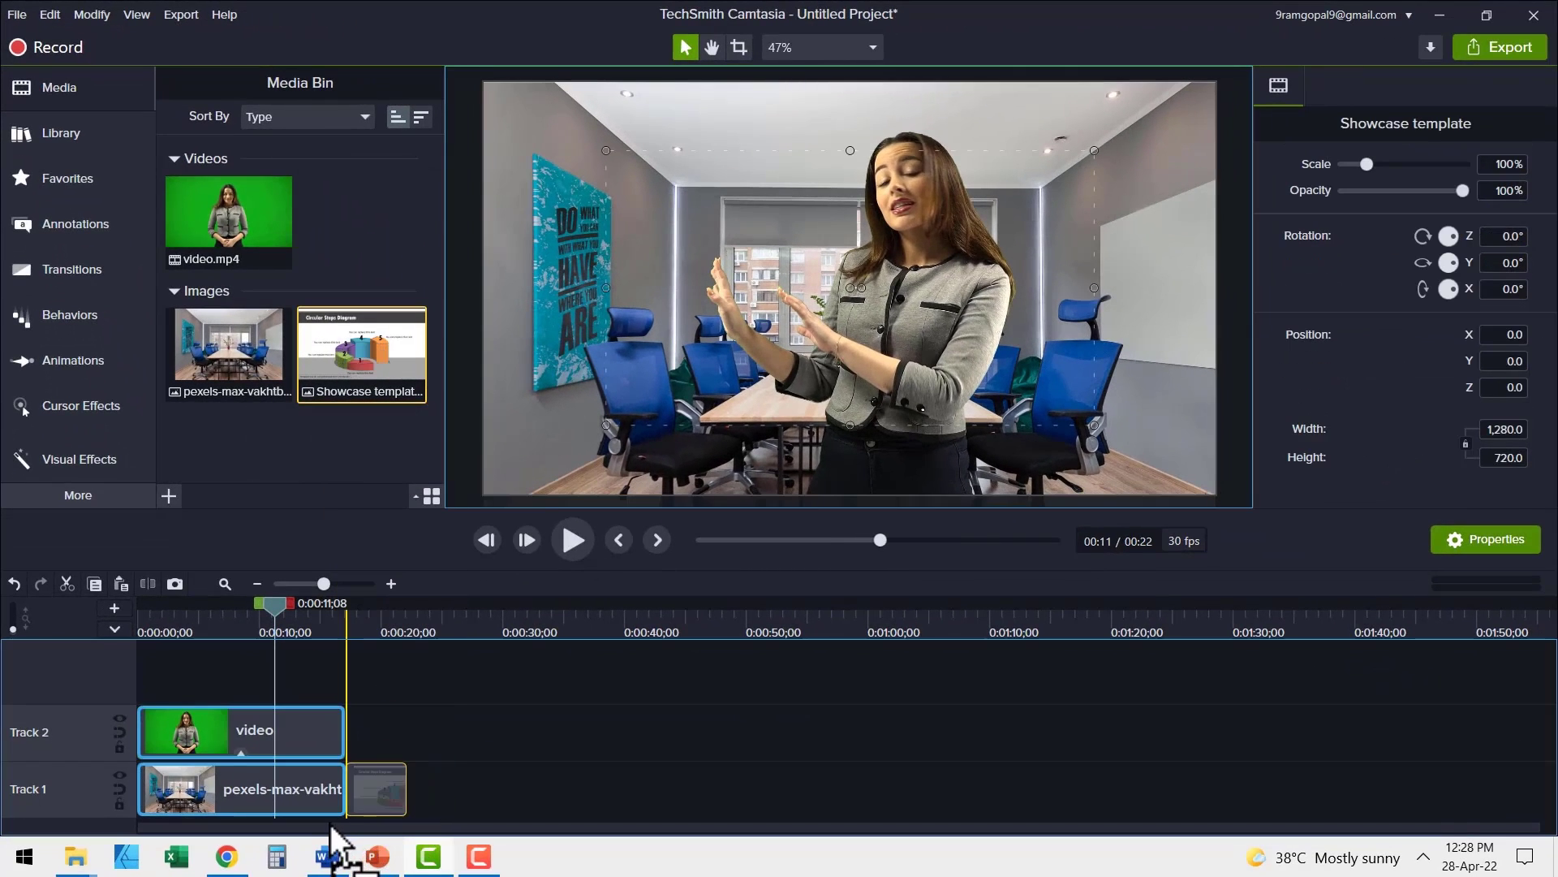
left_click(288, 781)
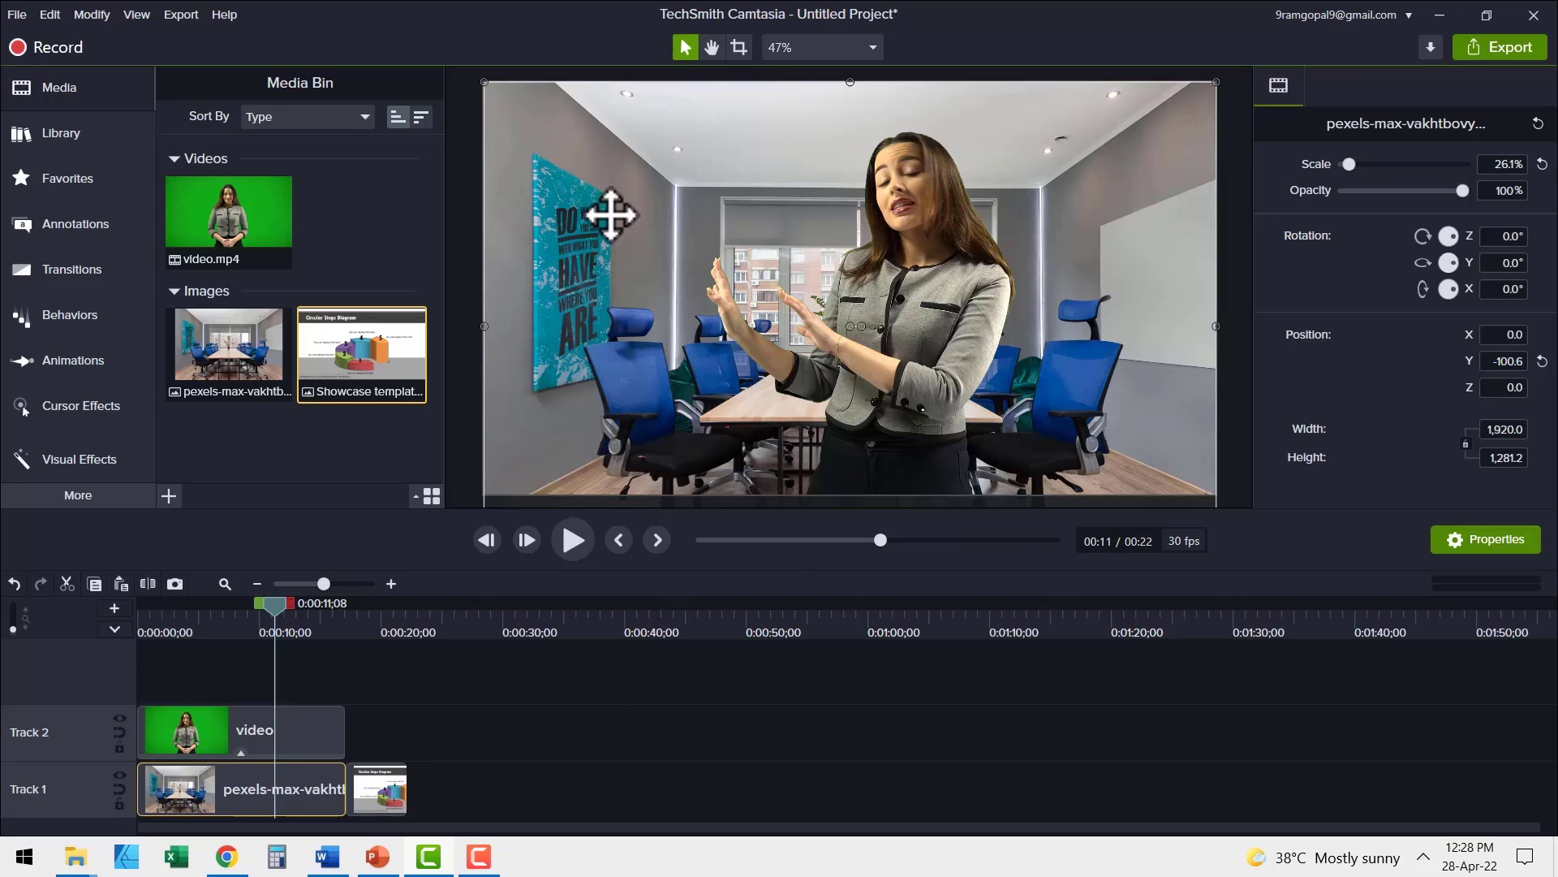
key("Delete")
left_click_drag(385, 781, 346, 785)
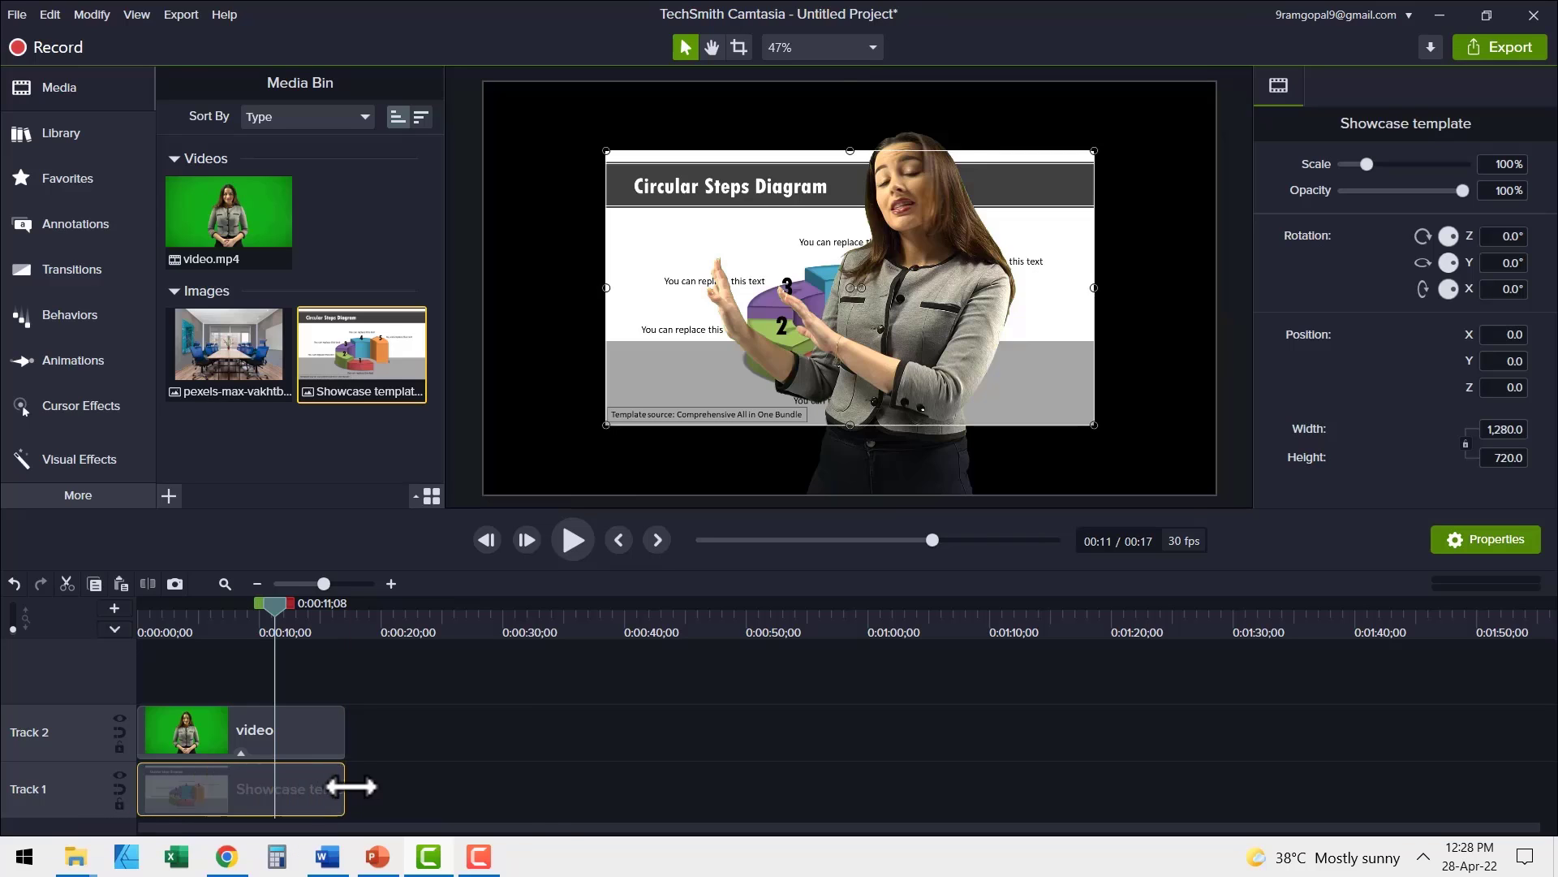
- Lock Track 2 and enlarge the Showcase template image to 150% so it fills the whole canvas
left_click(303, 742)
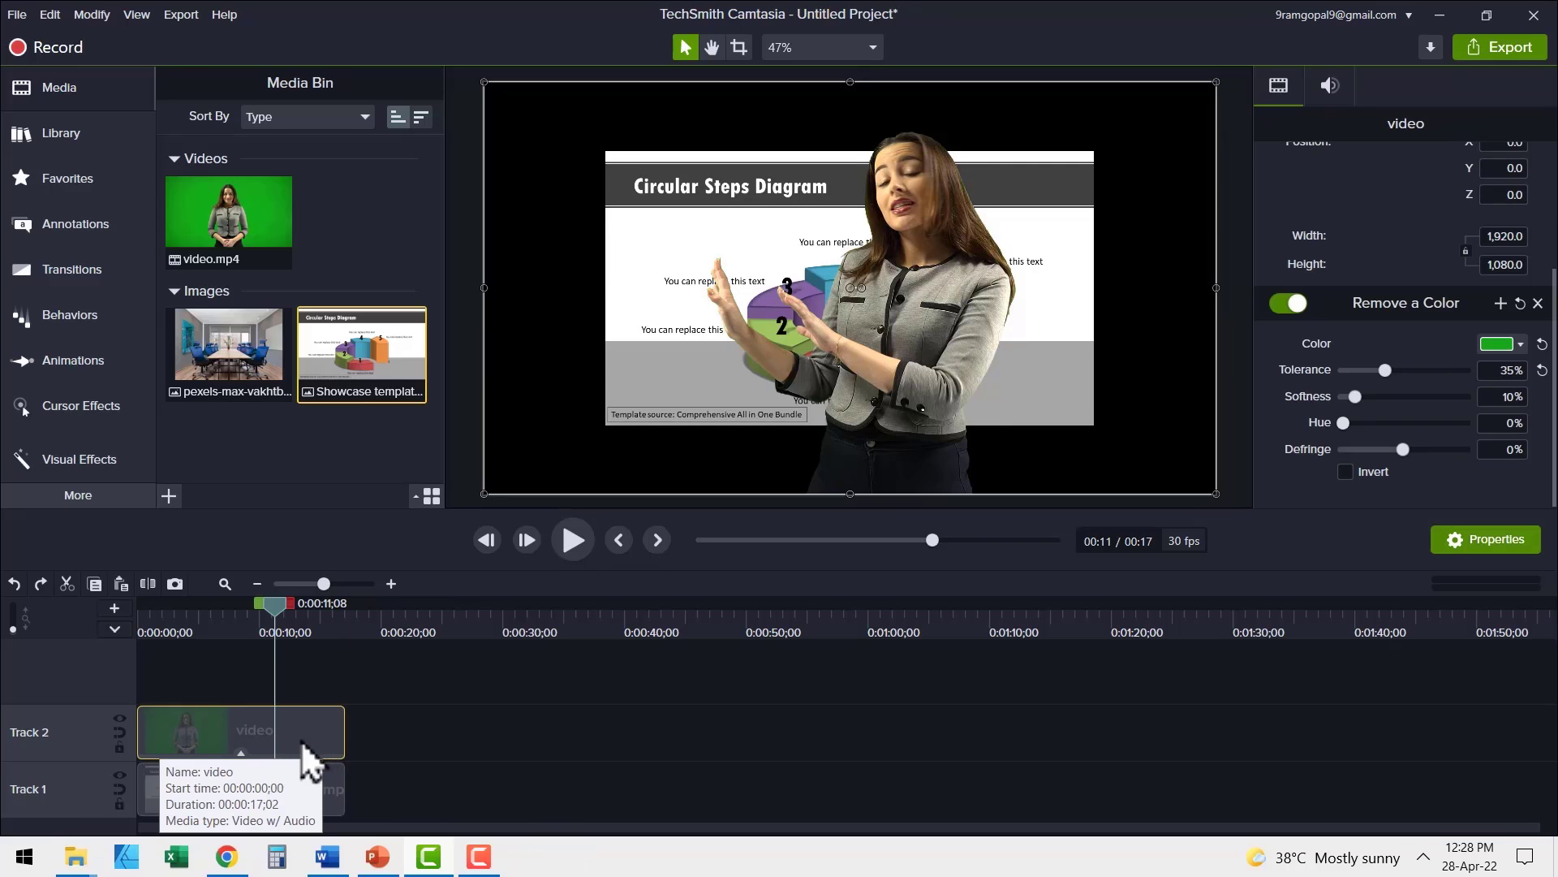
left_click(119, 747)
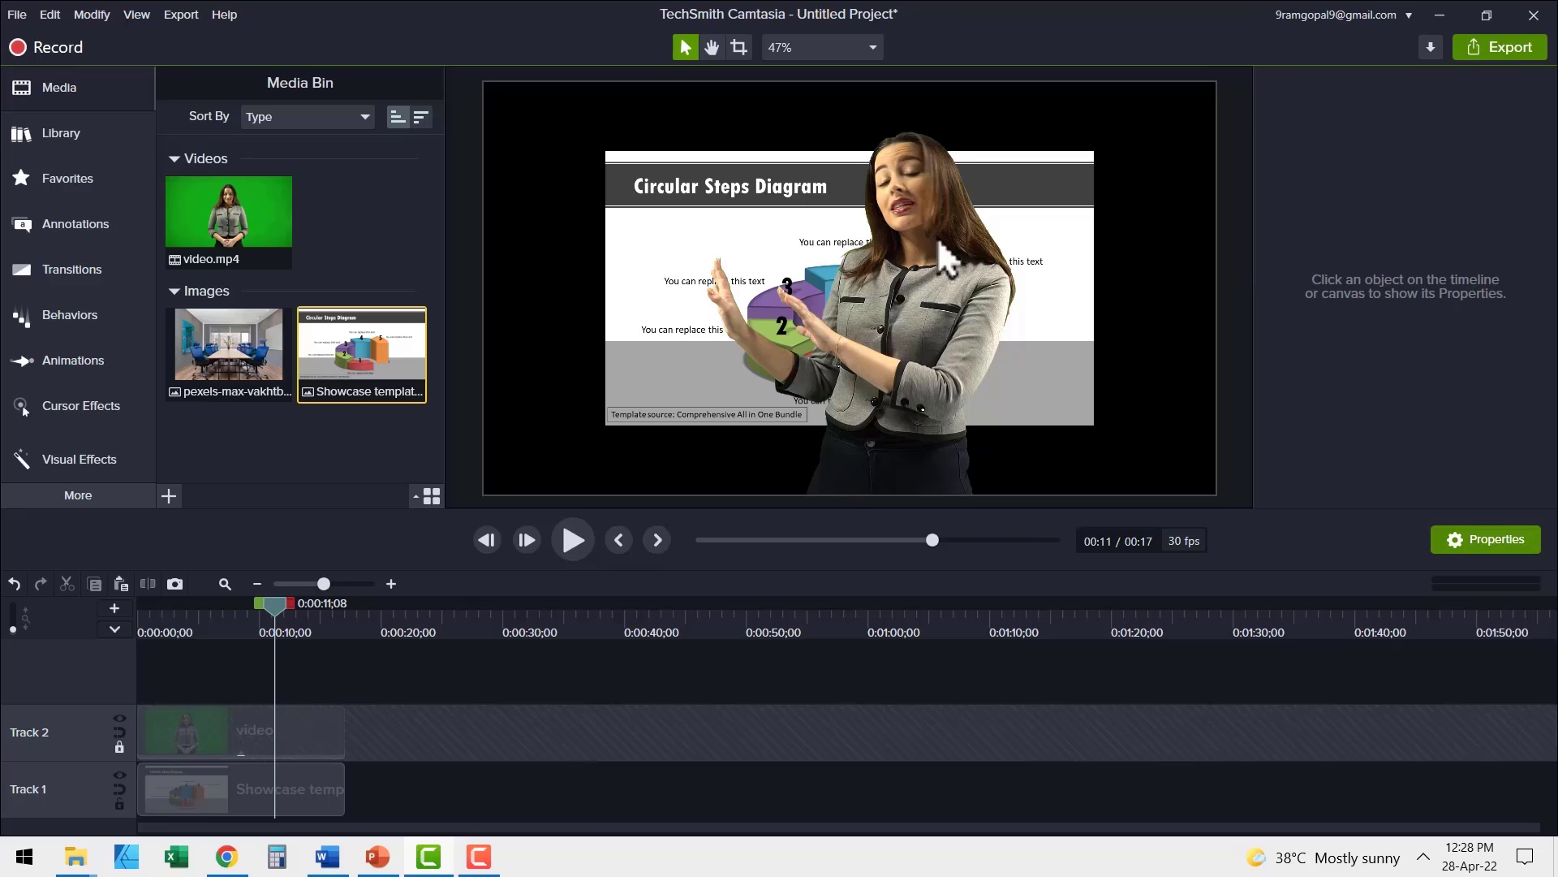
left_click(308, 804)
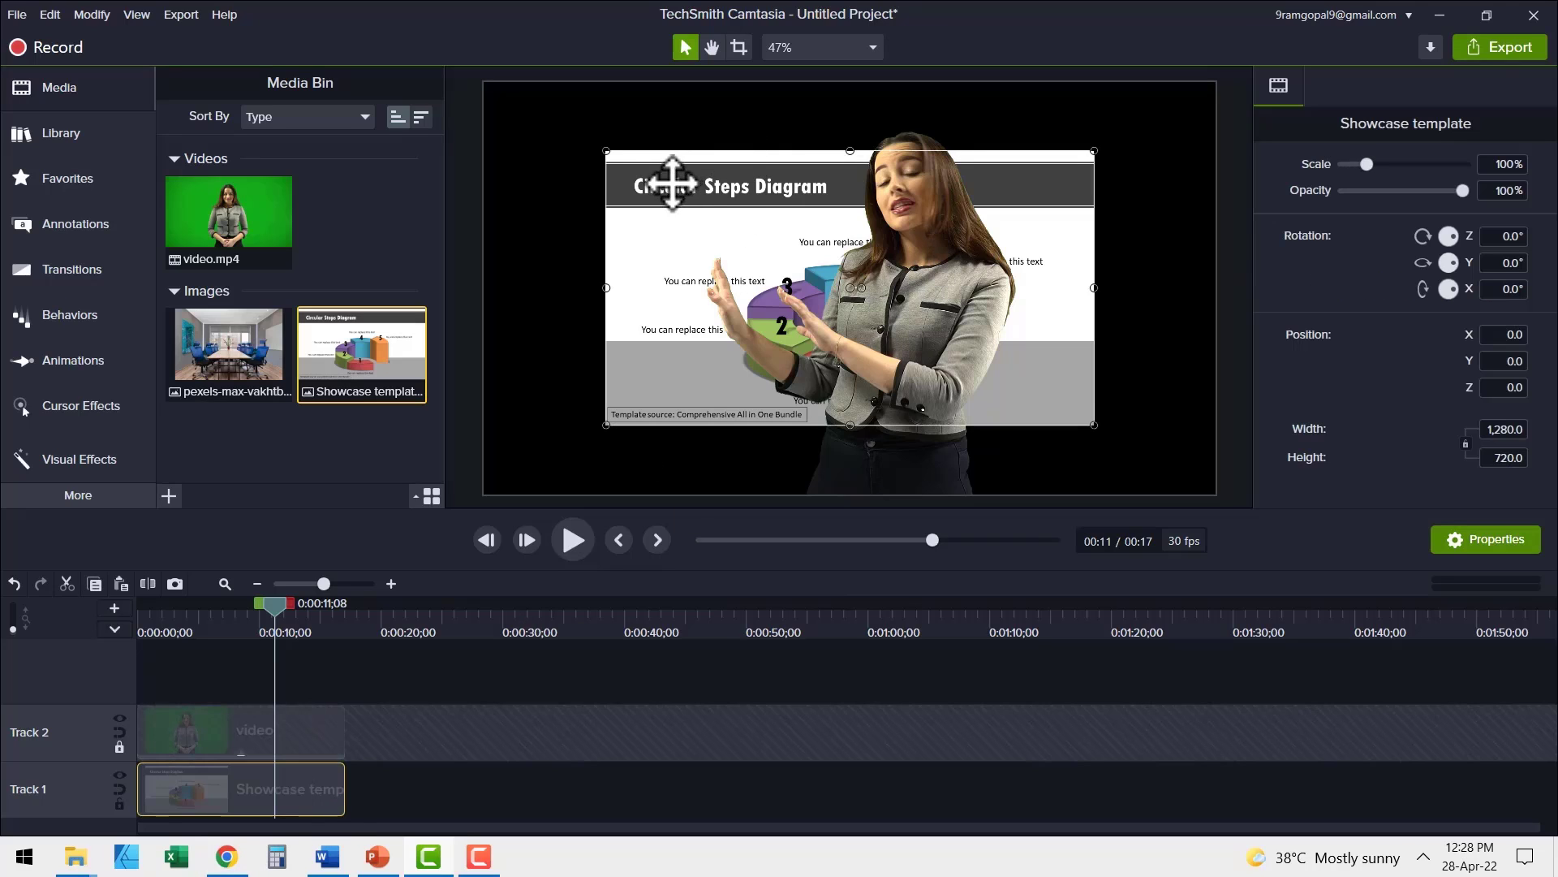
left_click_drag(672, 183, 551, 114)
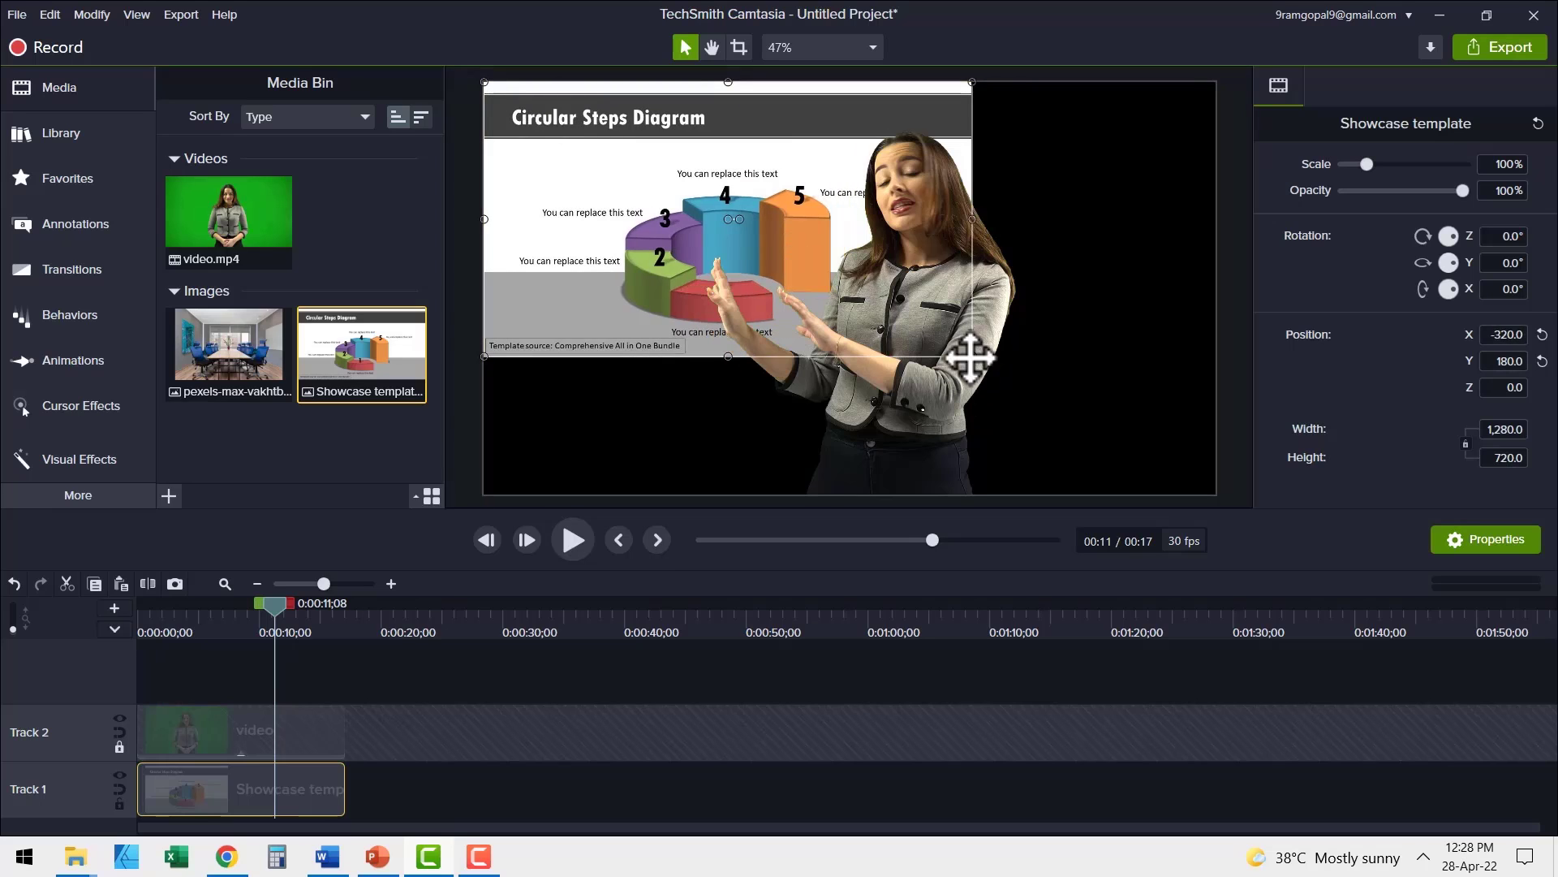
left_click_drag(970, 358, 1209, 492)
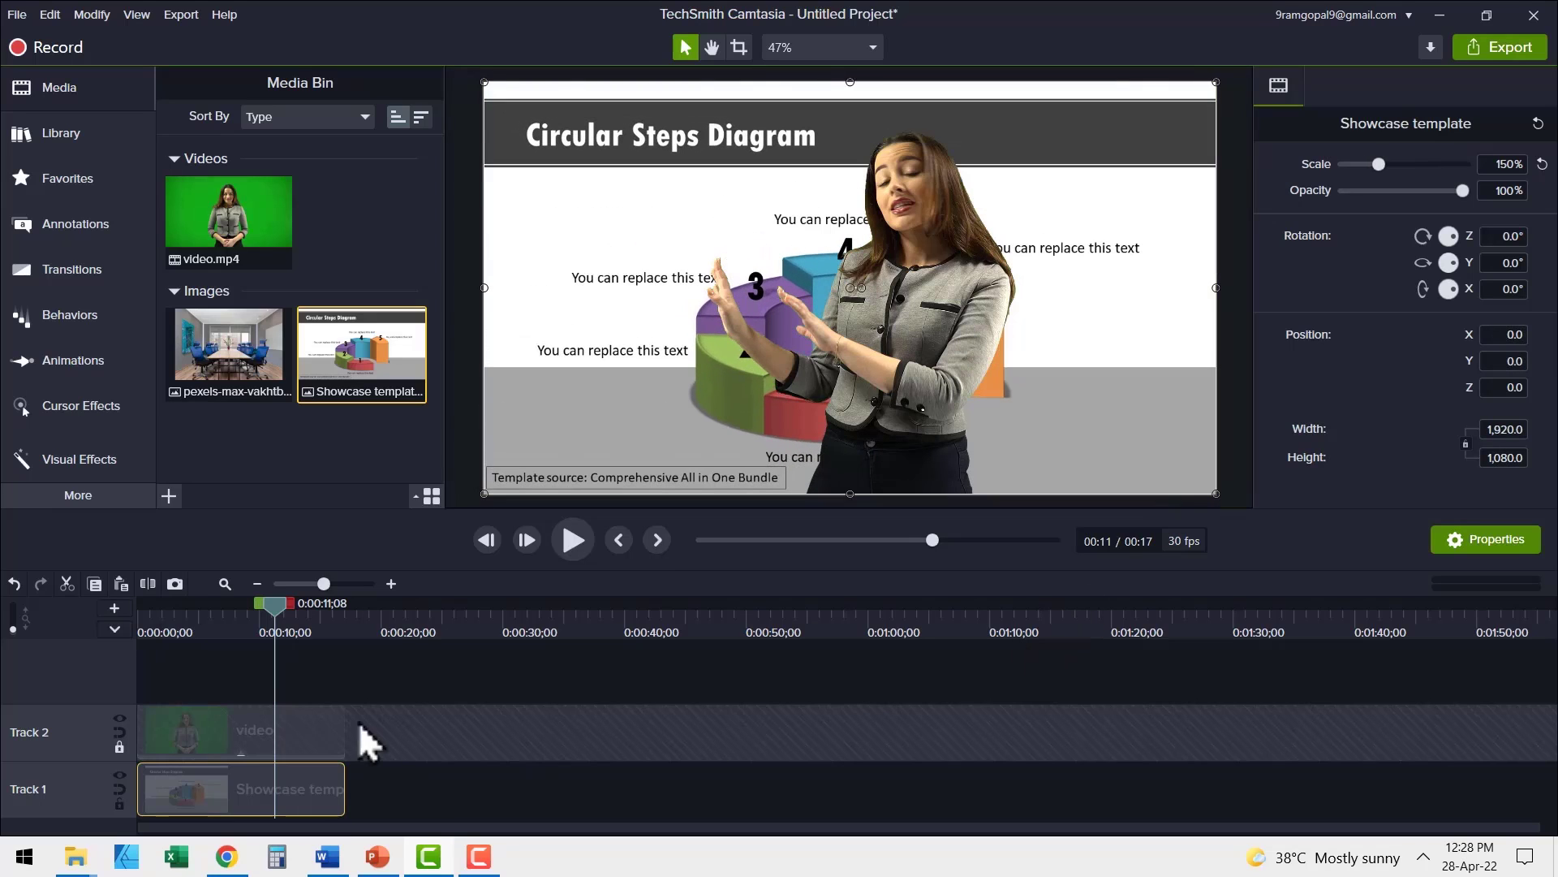
- Unlock Track 2, shrink the presenter video to about 1,473 by 829 px and move it to the canvas's lower-right area
left_click(119, 747)
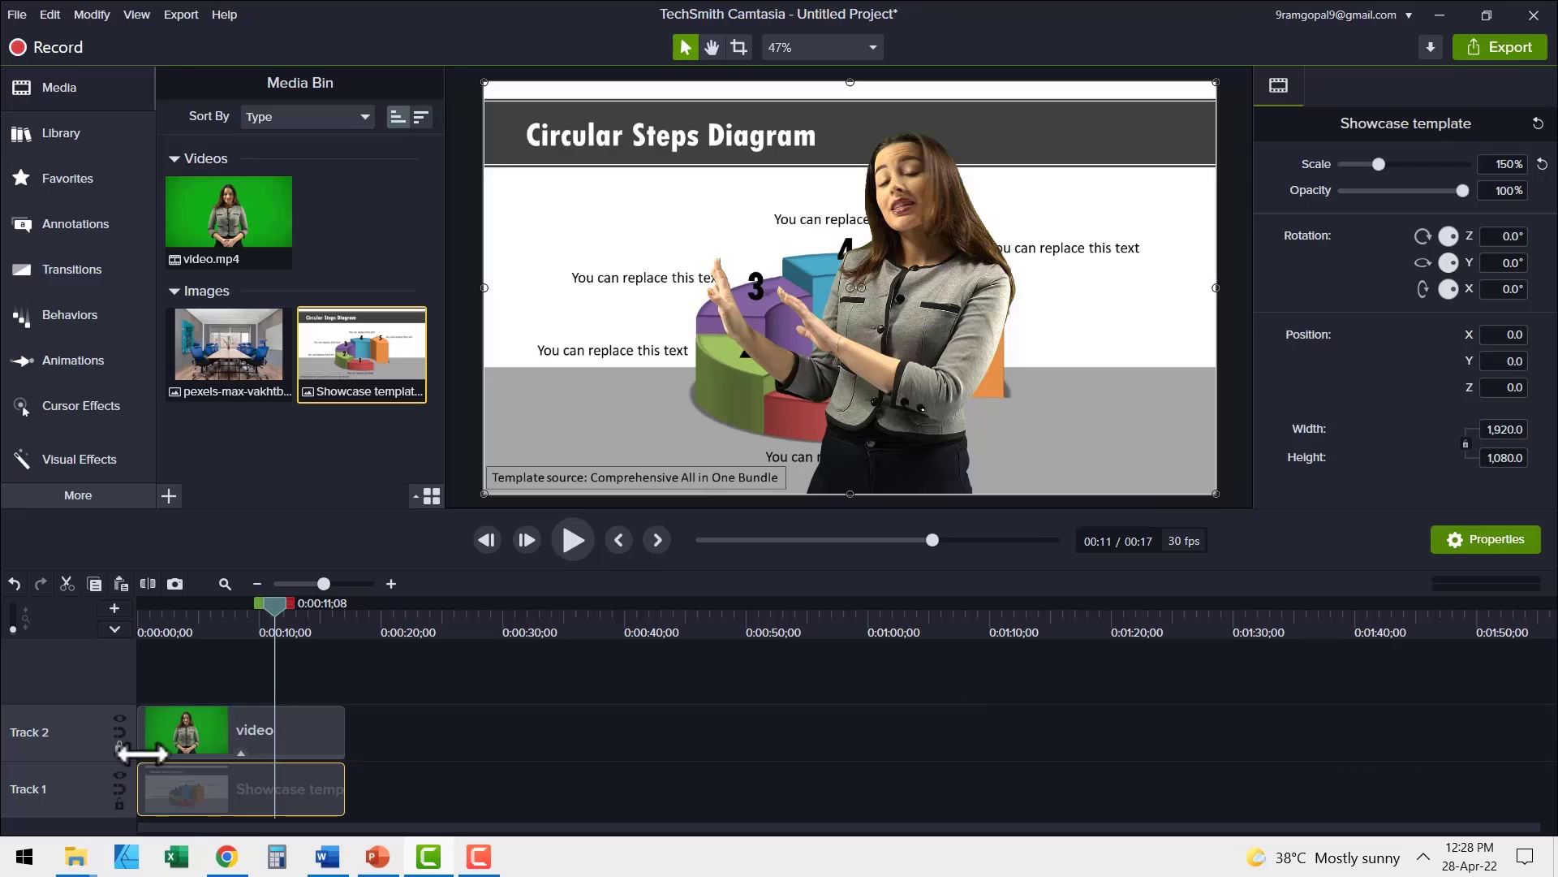
left_click(937, 327)
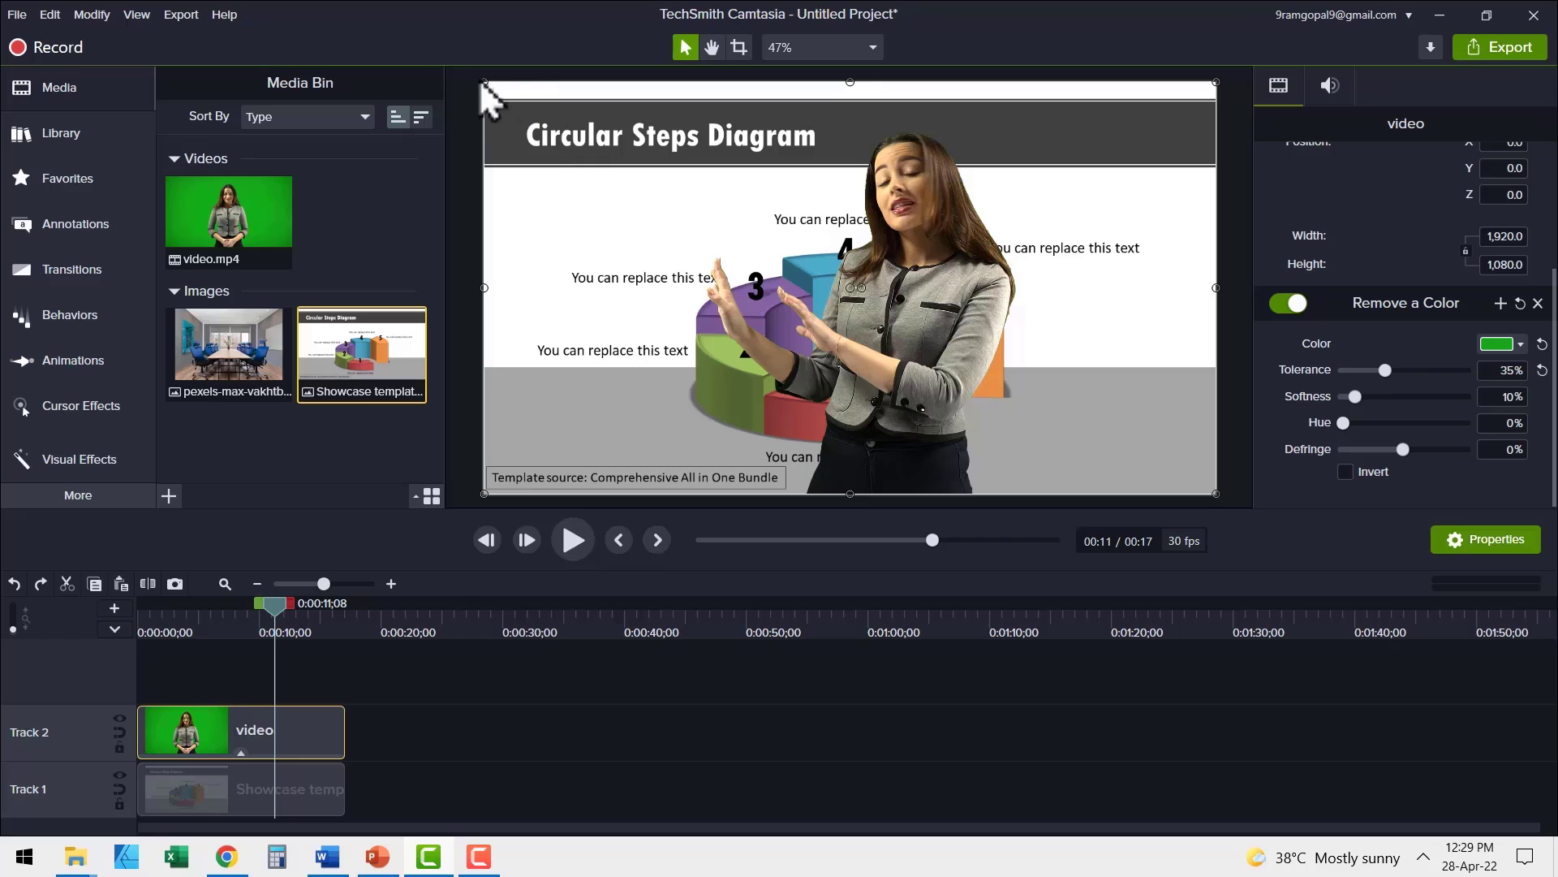
left_click_drag(484, 82, 568, 150)
left_click_drag(912, 299, 1101, 350)
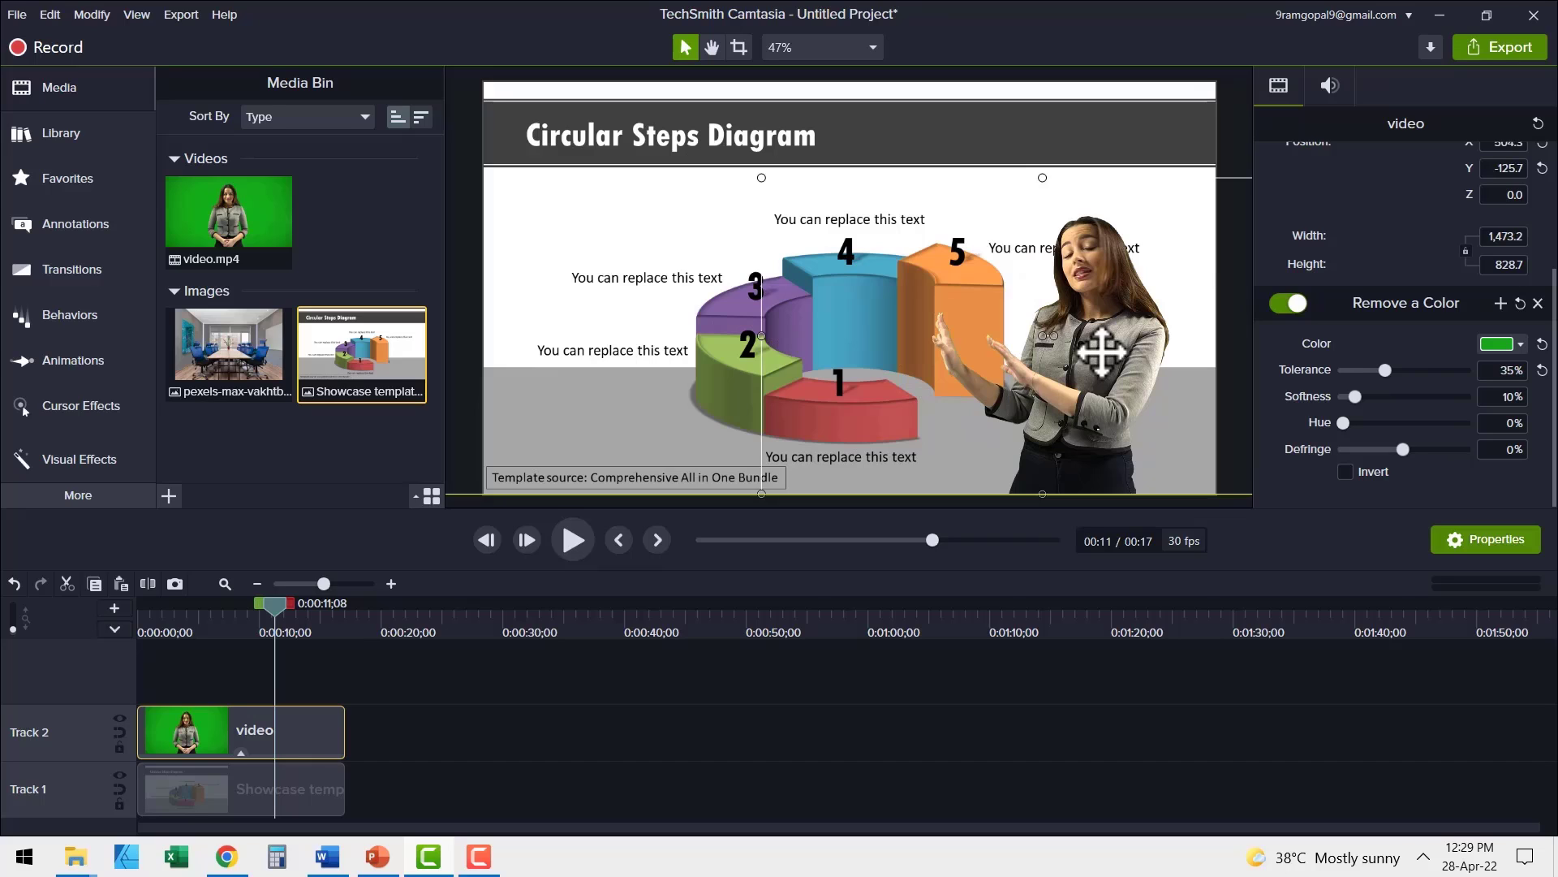
left_click_drag(1101, 351, 1110, 465)
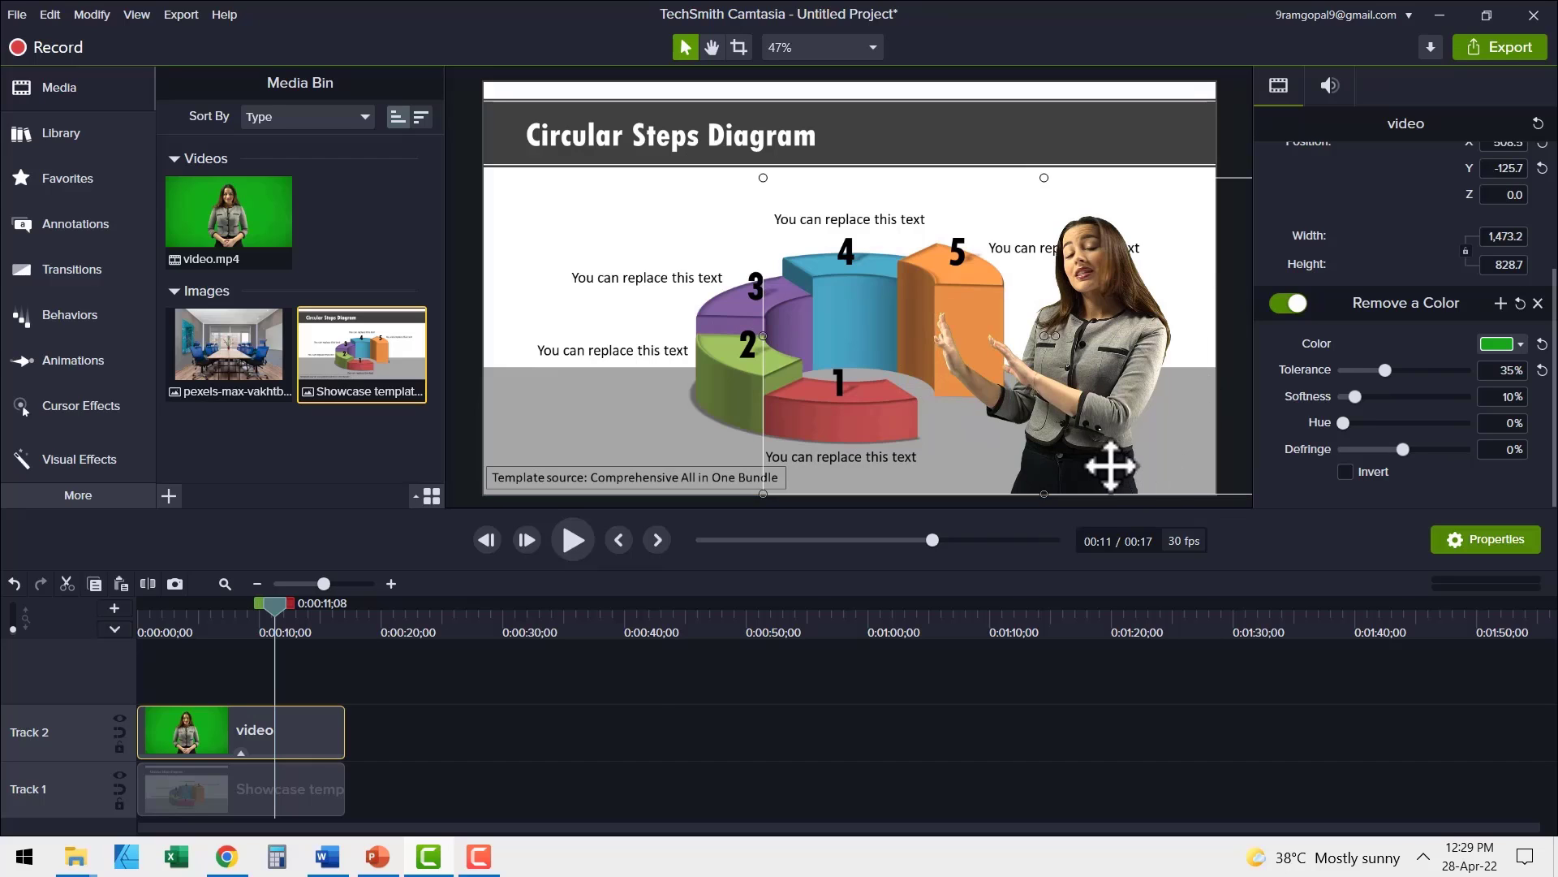
- Play the presenter composite from the start of the timeline
left_click_drag(276, 616, 78, 641)
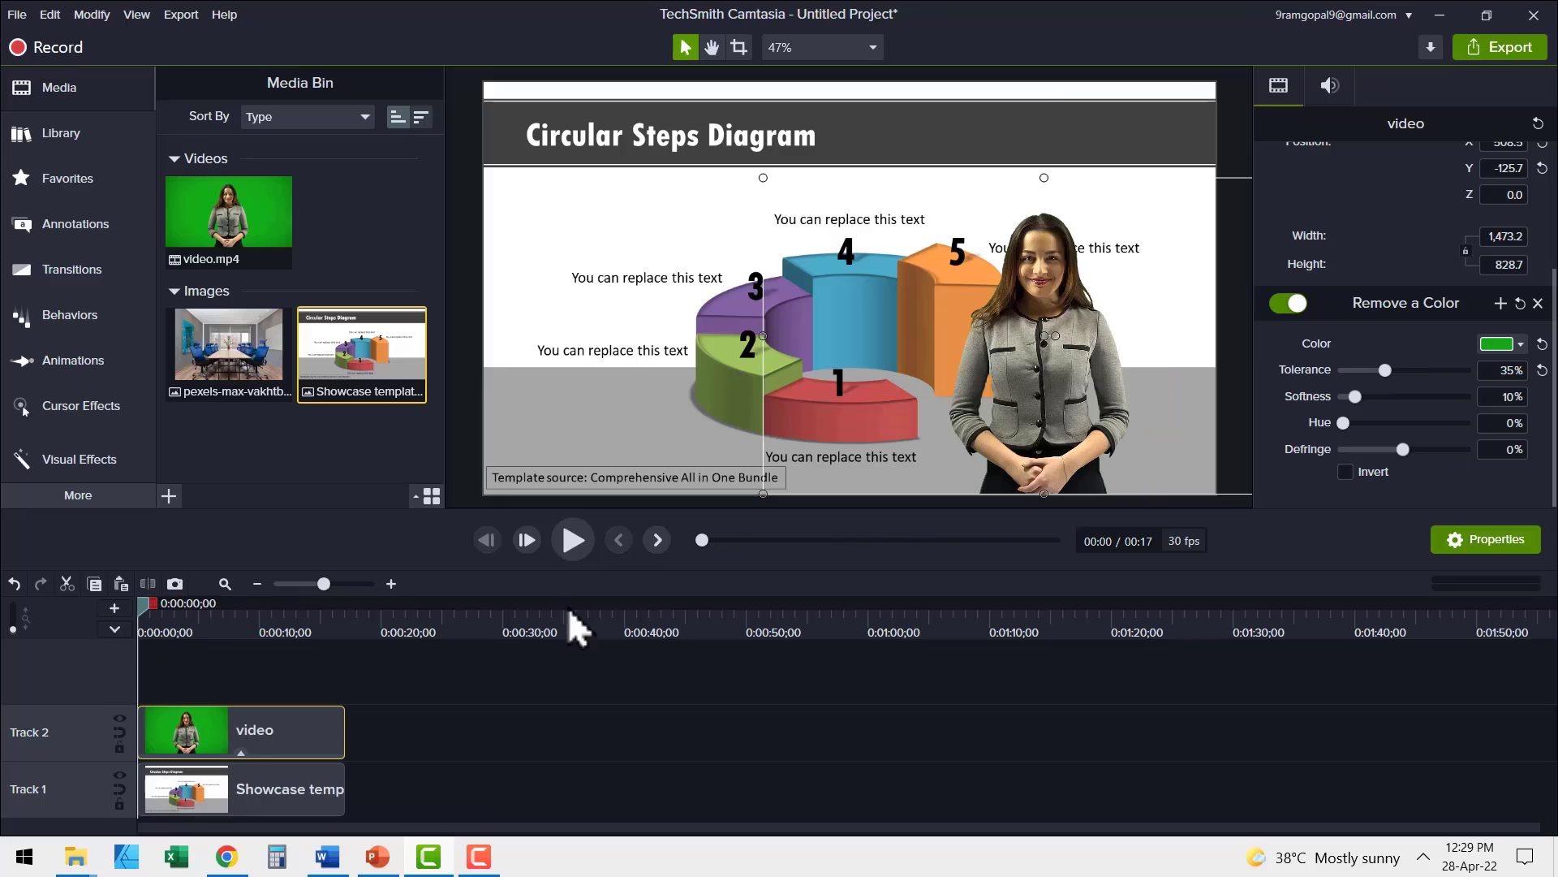
left_click(572, 542)
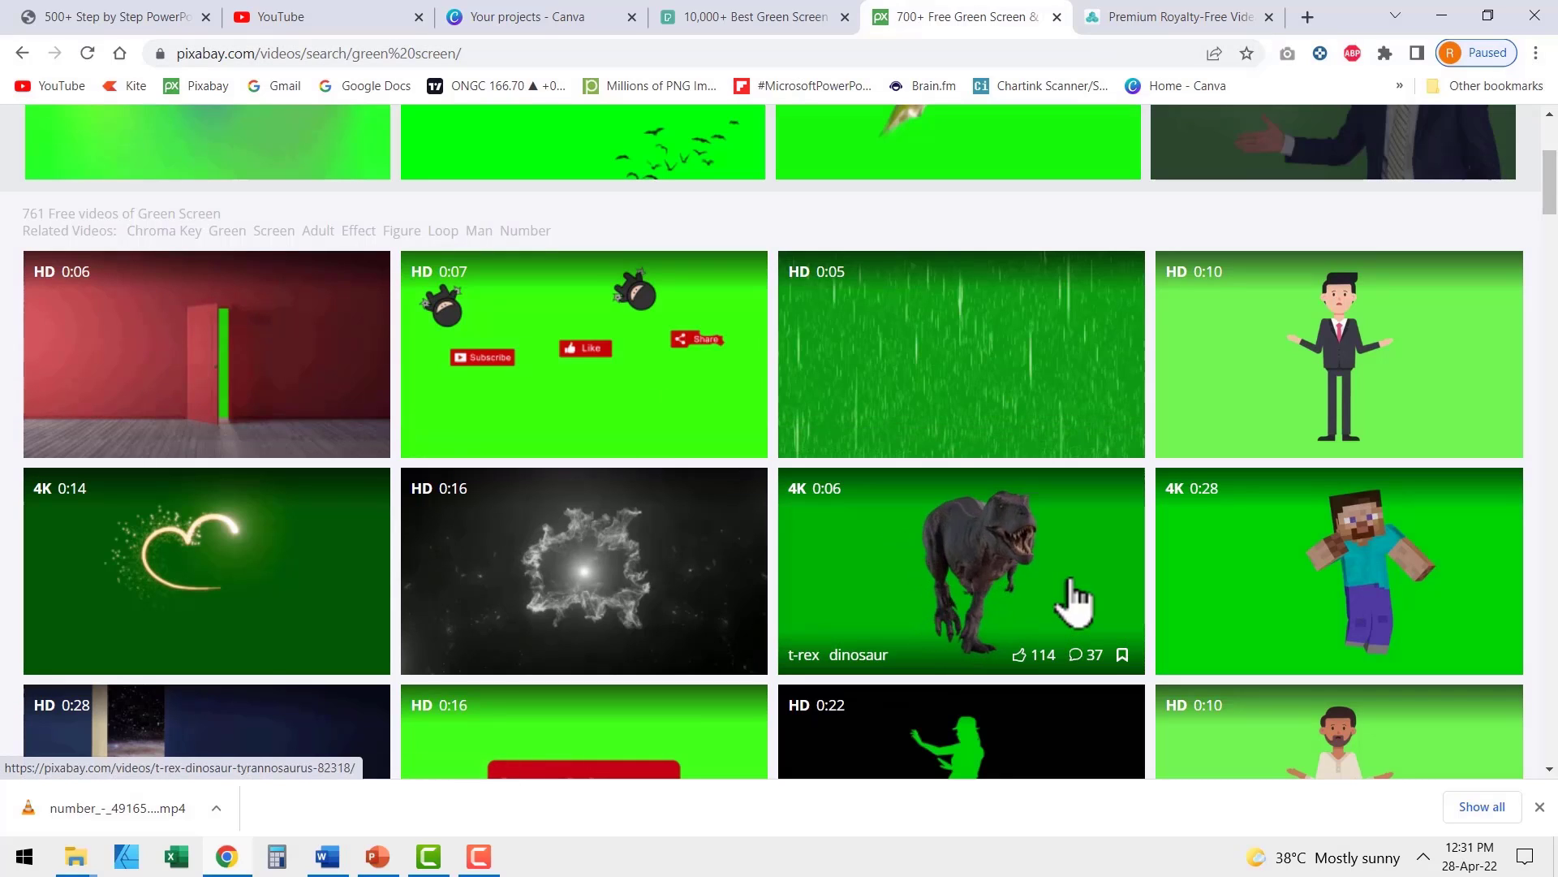
- Switch from Pixabay to the Pexels green screen search and look through its video results
key("ctrl+shift+Tab")
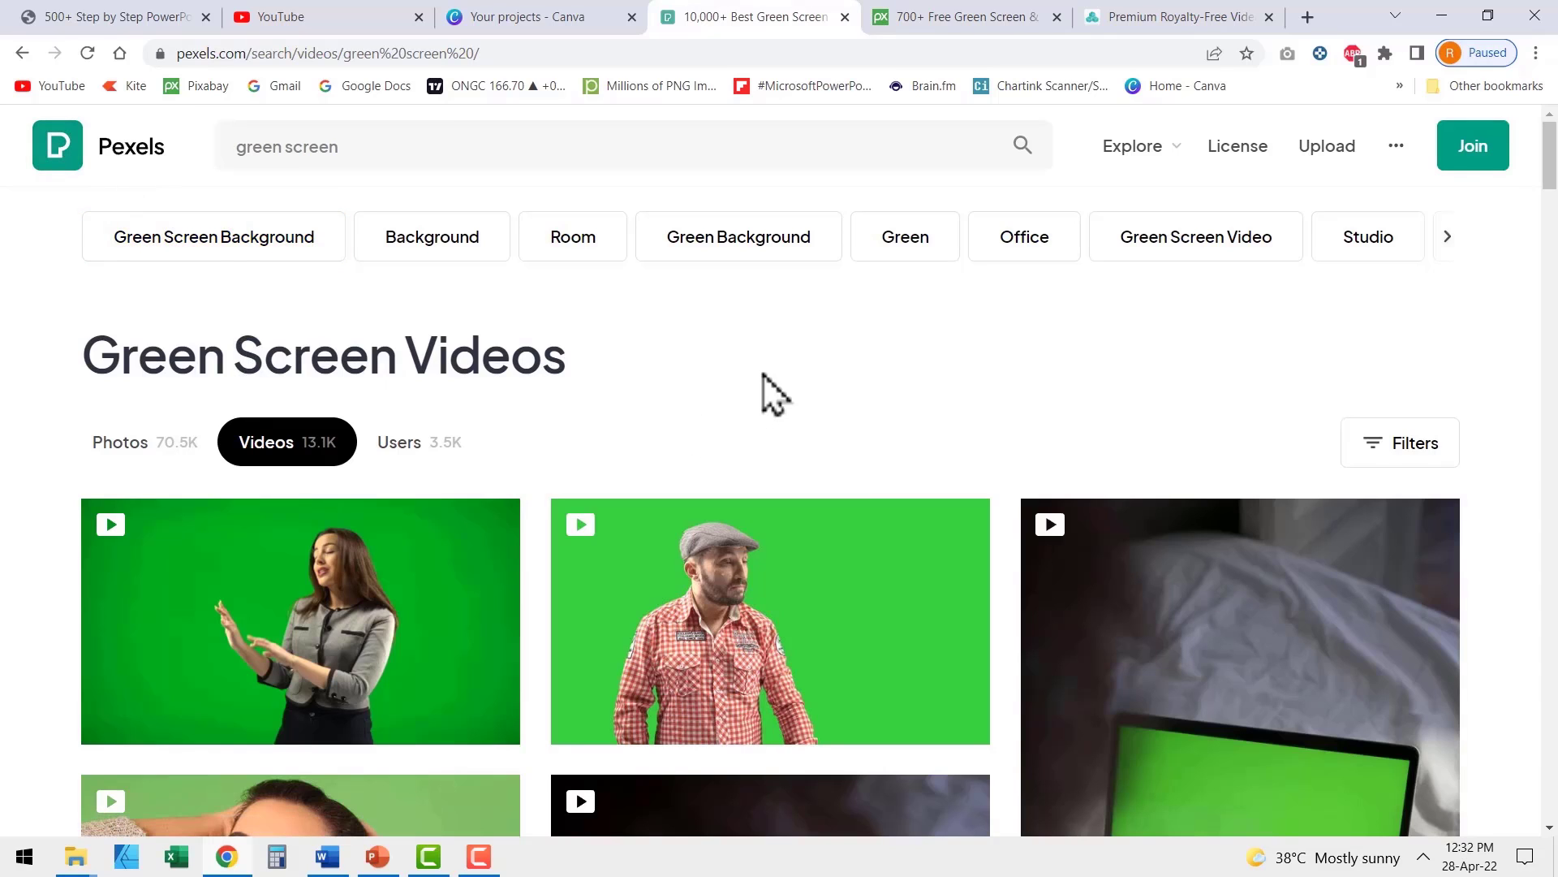
scroll(767, 393, "down", 2)
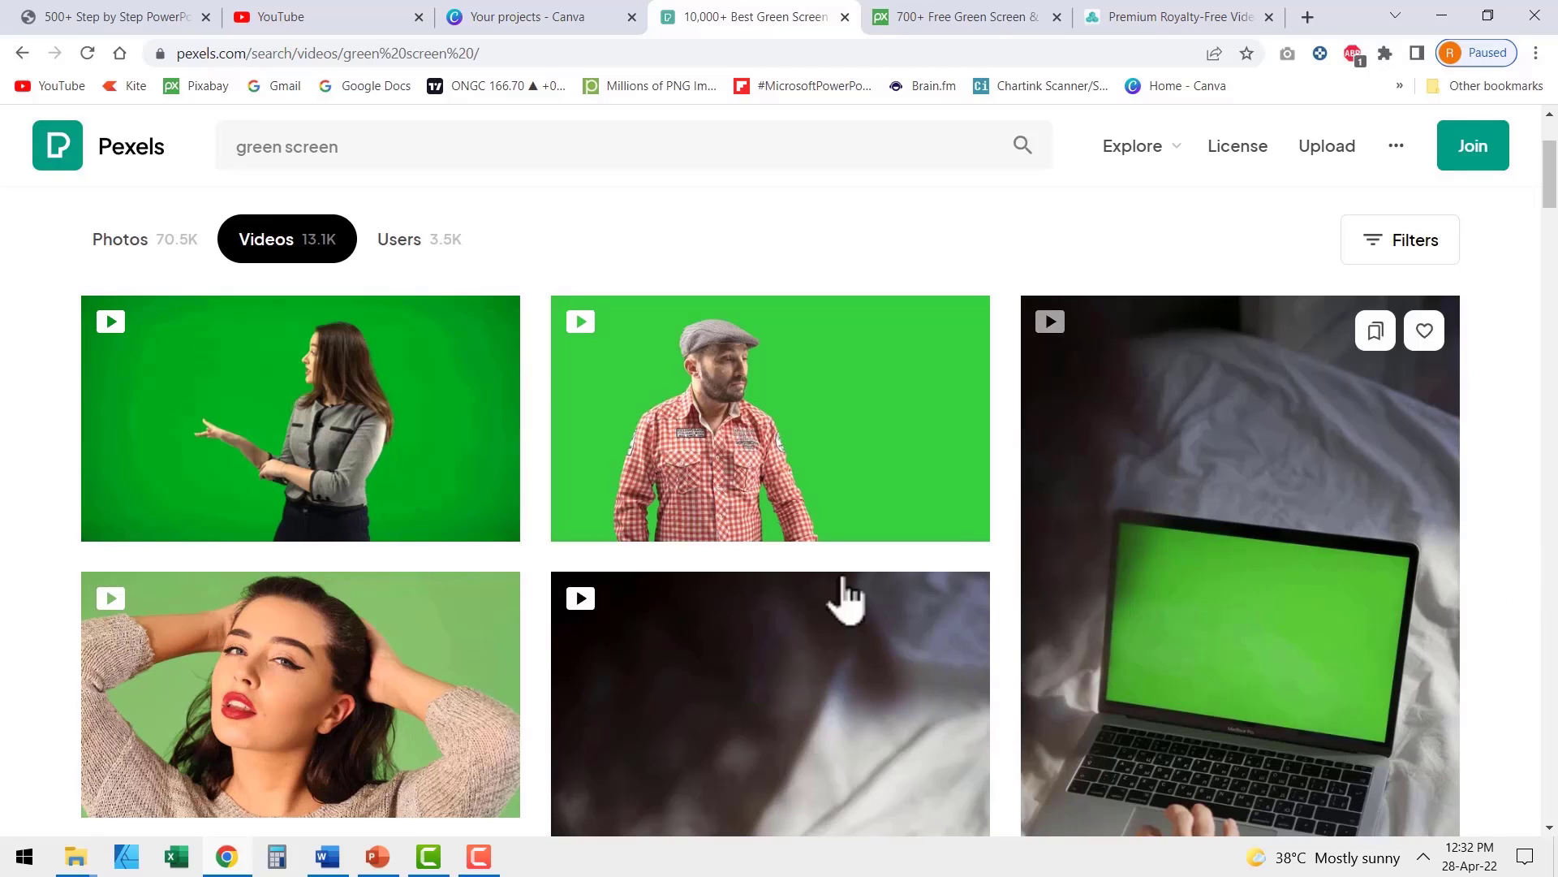
mouse_move(435, 463)
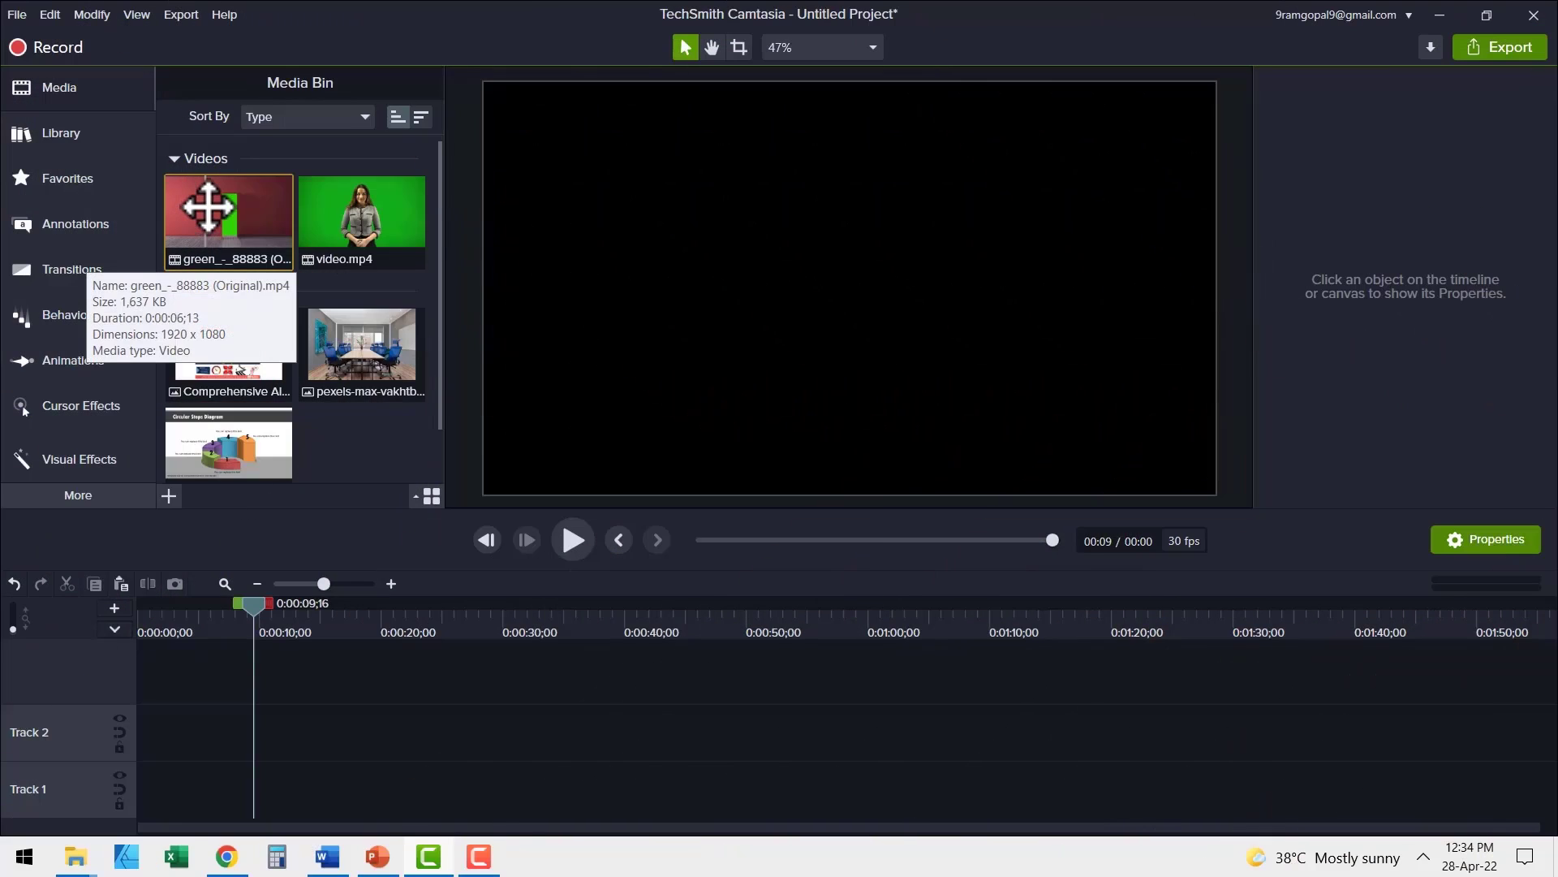
- Place the red door clip green_-_88883 at the start of Track 2 and play it from near its beginning
left_click_drag(208, 208, 119, 737)
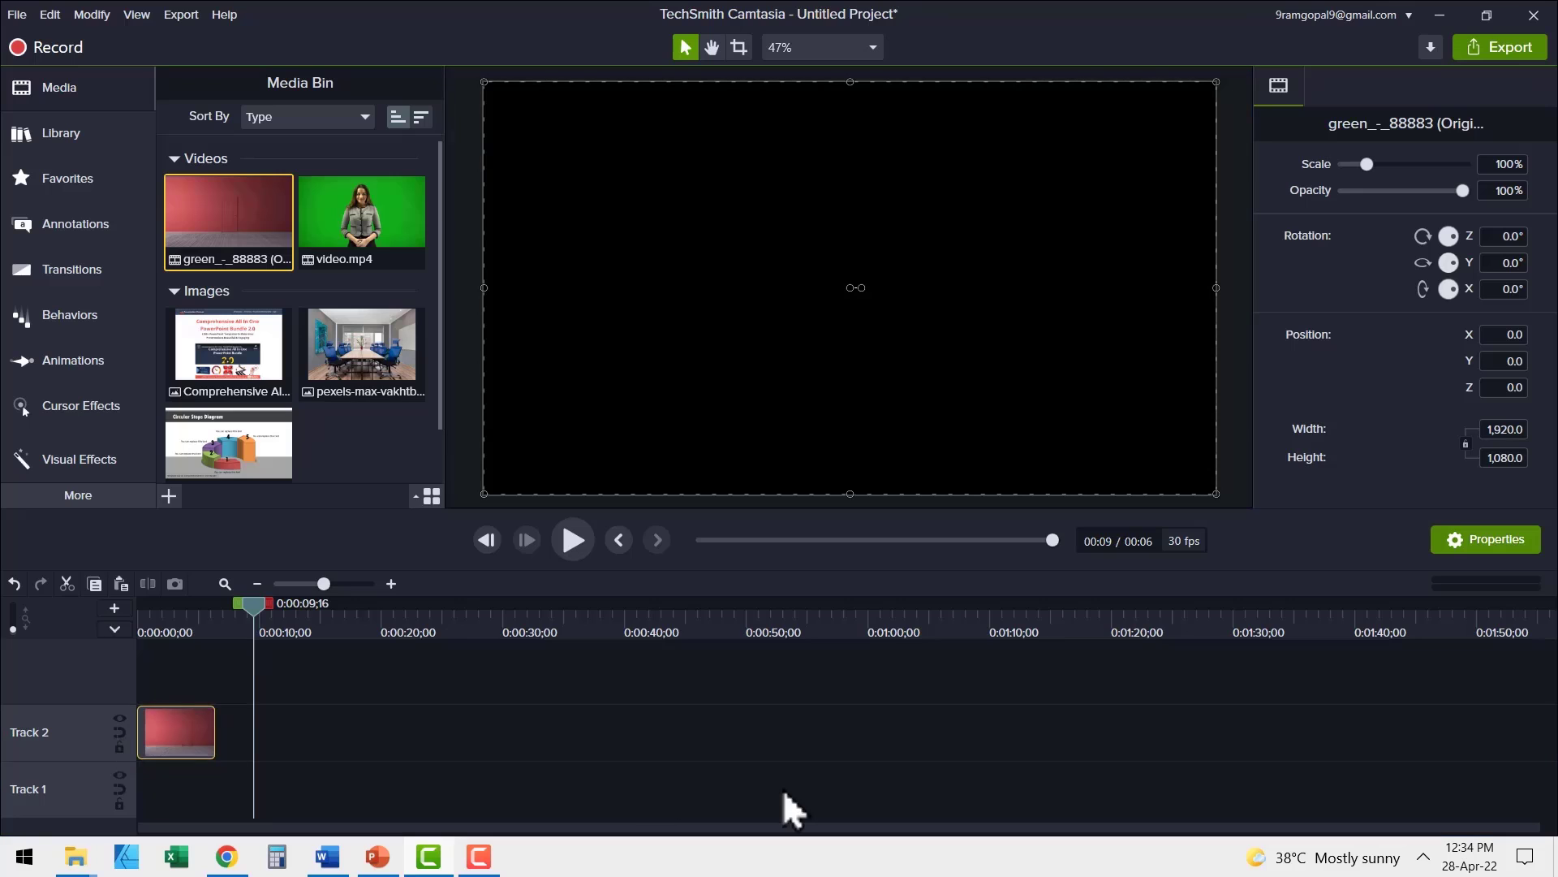
left_click(142, 626)
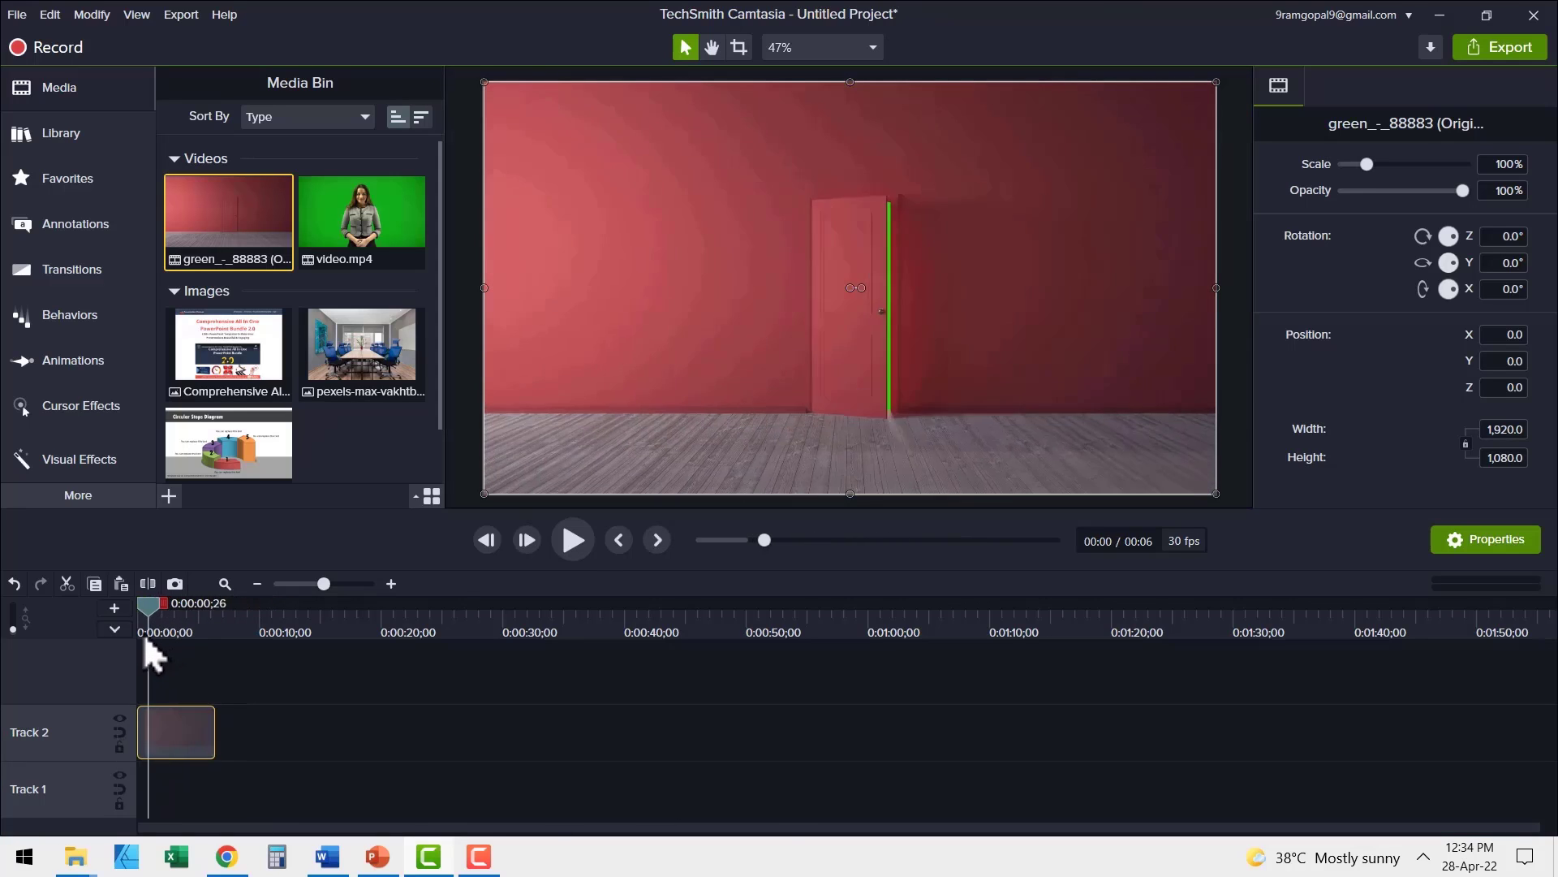
left_click(576, 543)
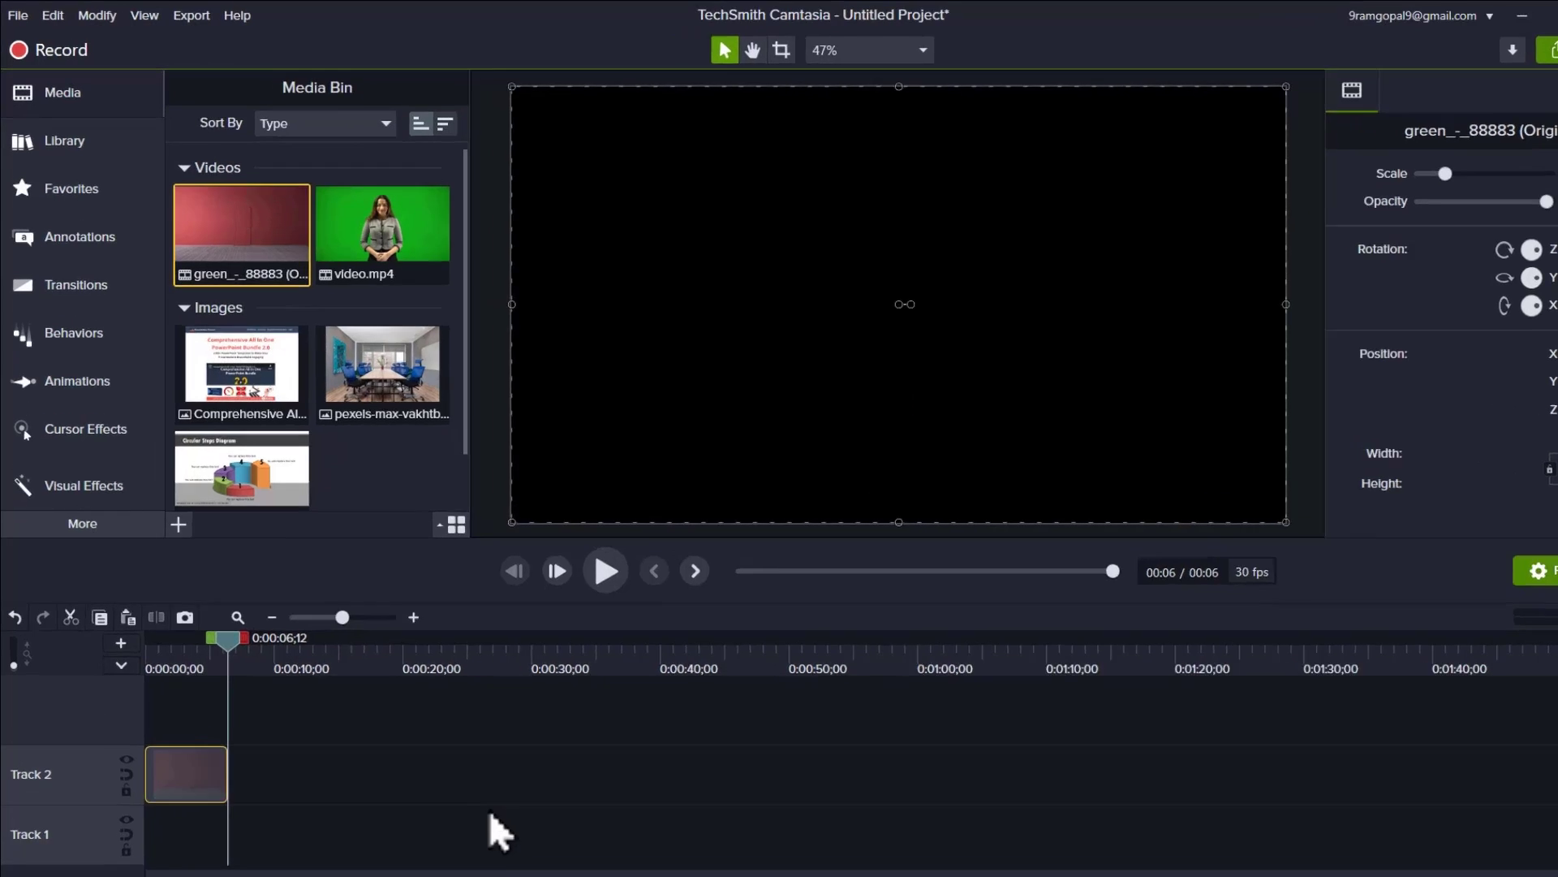
- Place the Comprehensive All In One image at the start of Track 1 and move the playhead to about 0:00:01;18
left_click(228, 345)
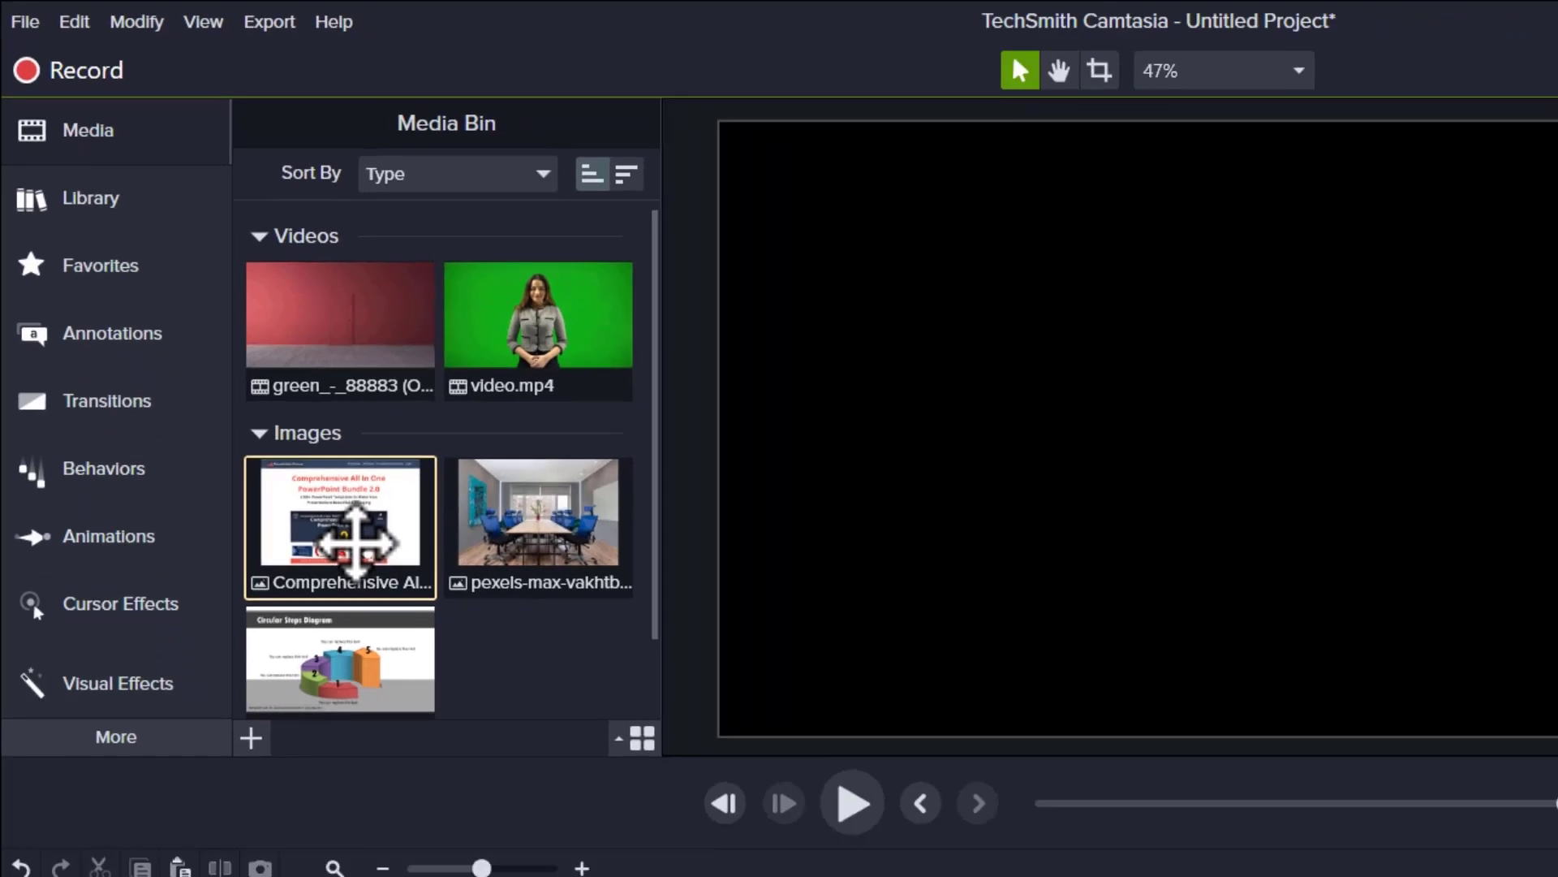
left_click_drag(412, 621, 124, 810)
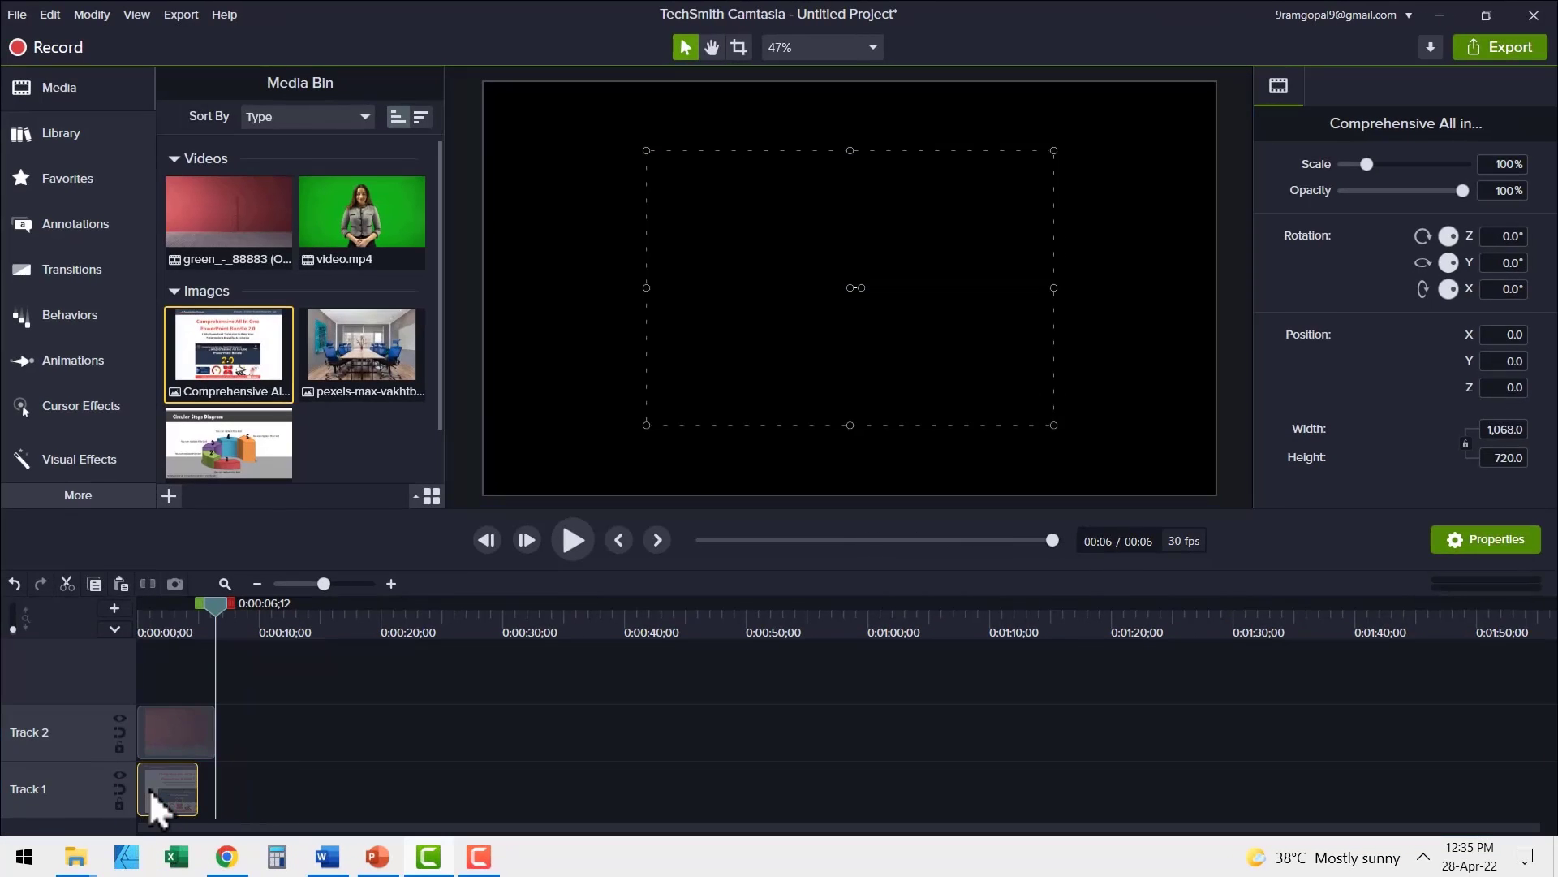
left_click(156, 610)
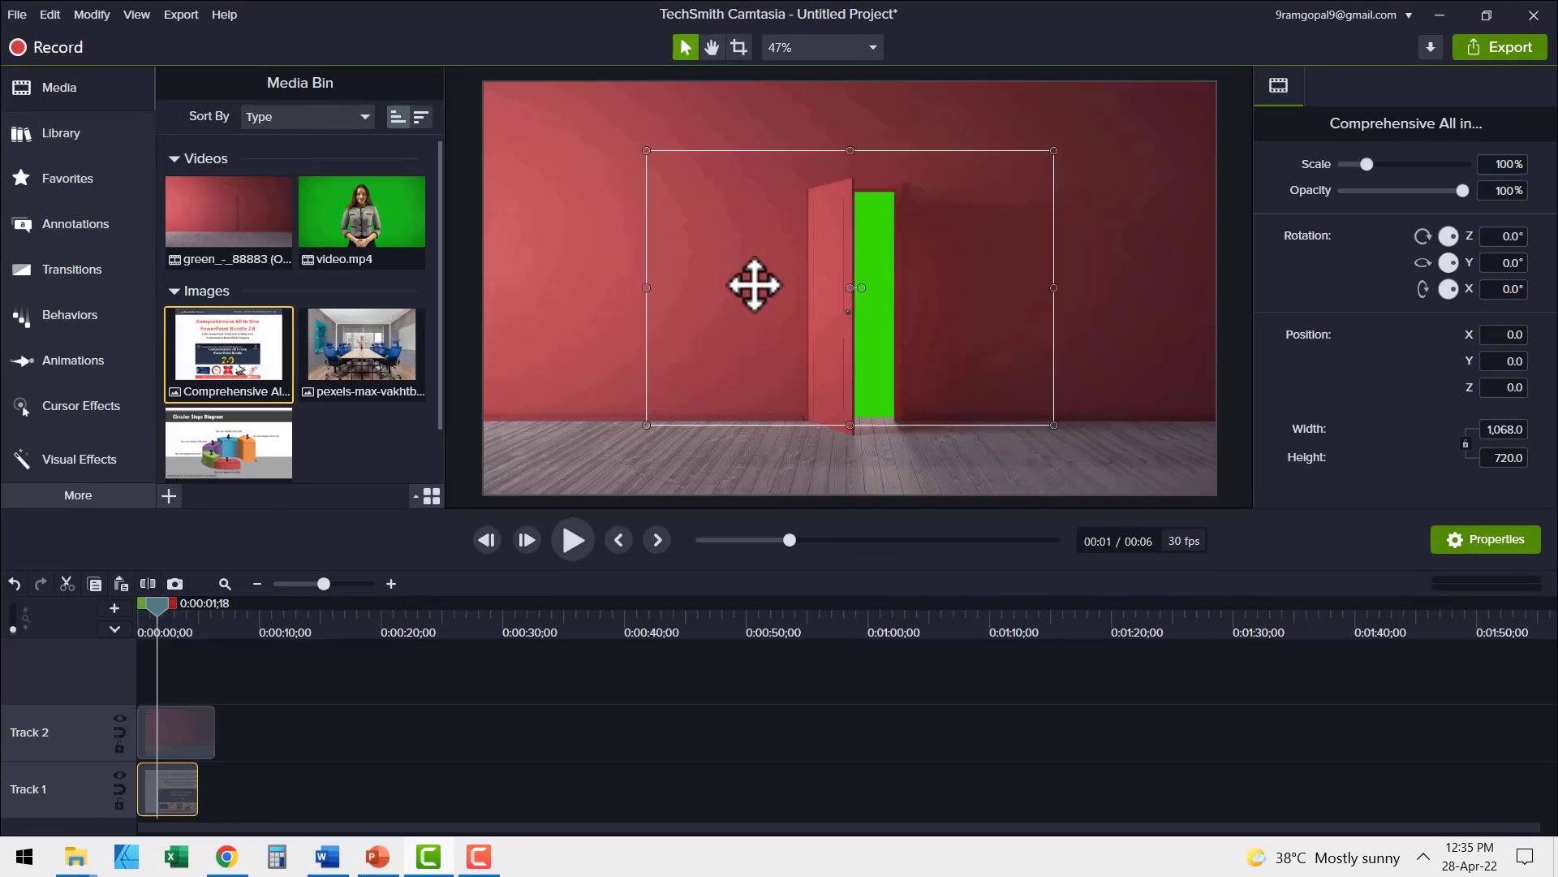
- Temporarily hide Track 2 and enlarge the image on Track 1 to about 179.8% so it fills the whole canvas
left_click(120, 718)
left_click_drag(738, 197, 519, 114)
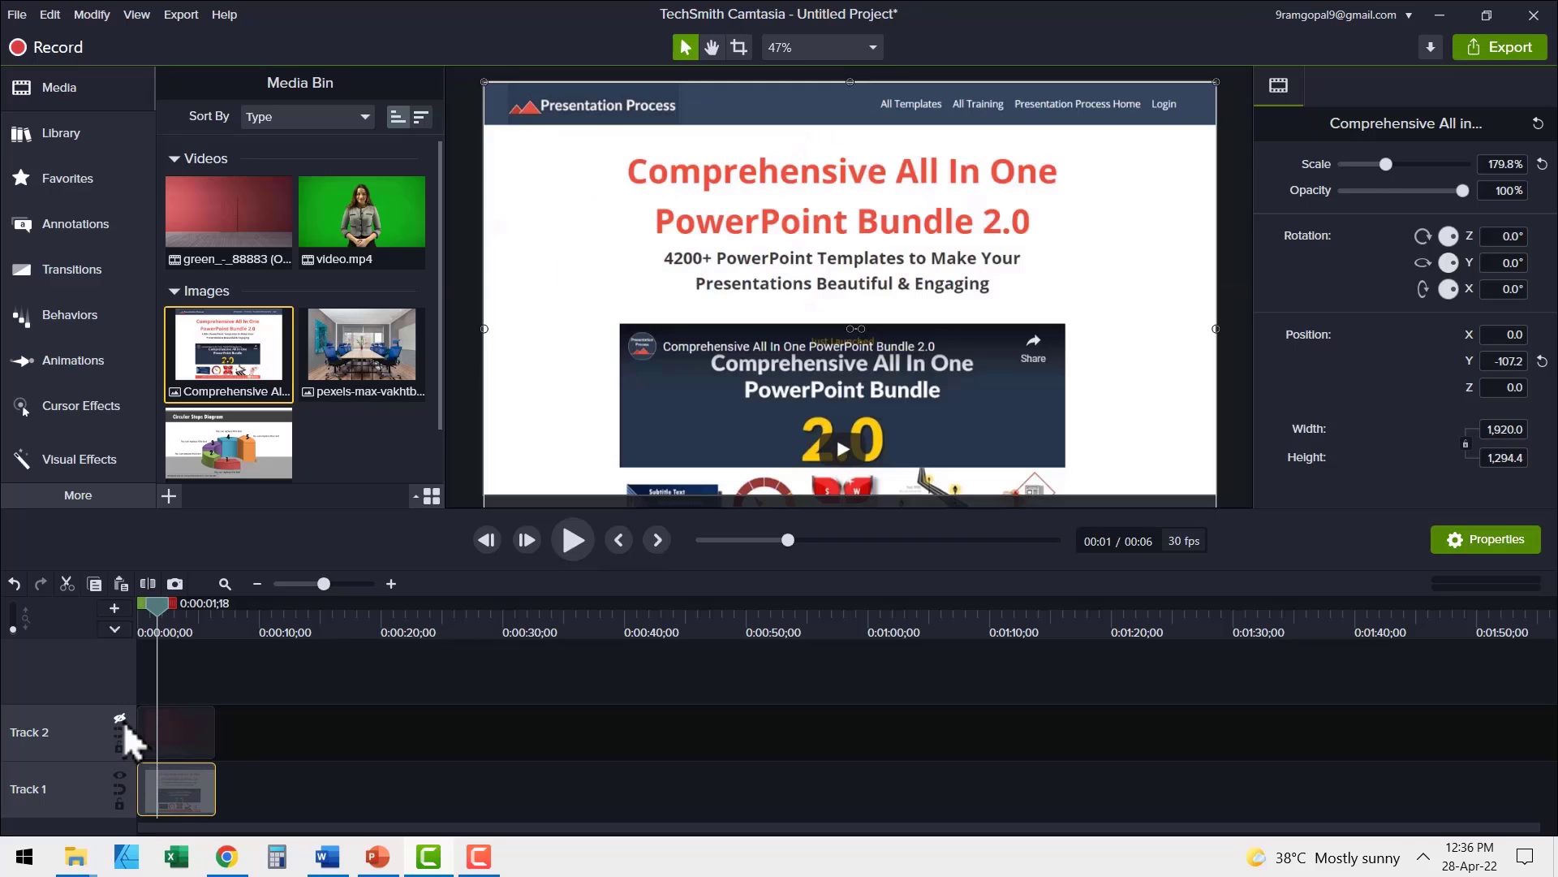
left_click(120, 720)
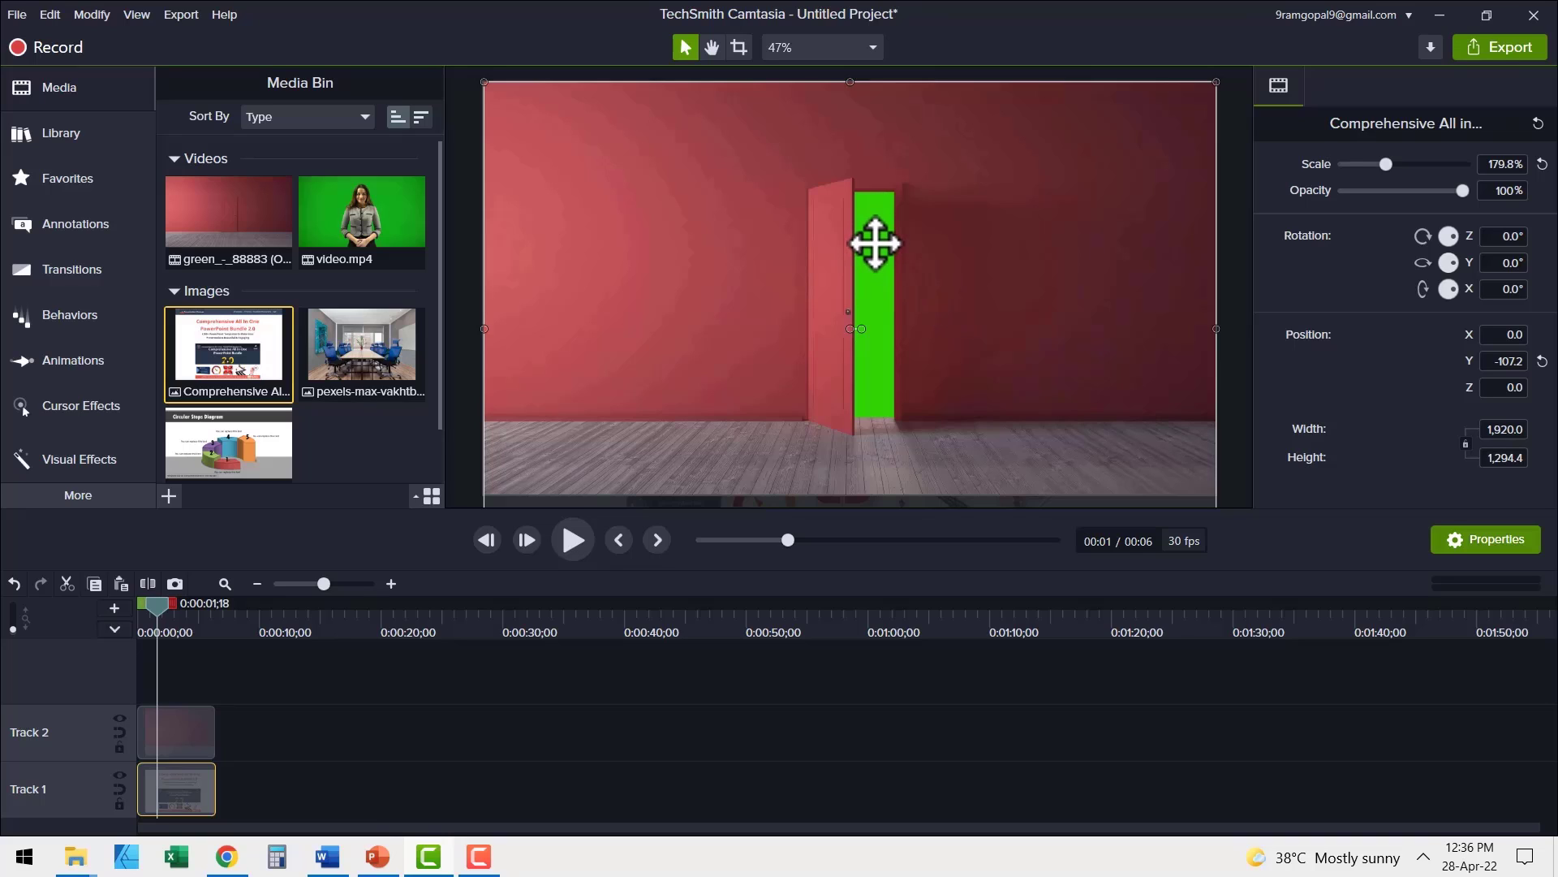
- Apply Remove a Color to the red door clip and sample the green in the doorway as the color to remove
left_click(951, 254)
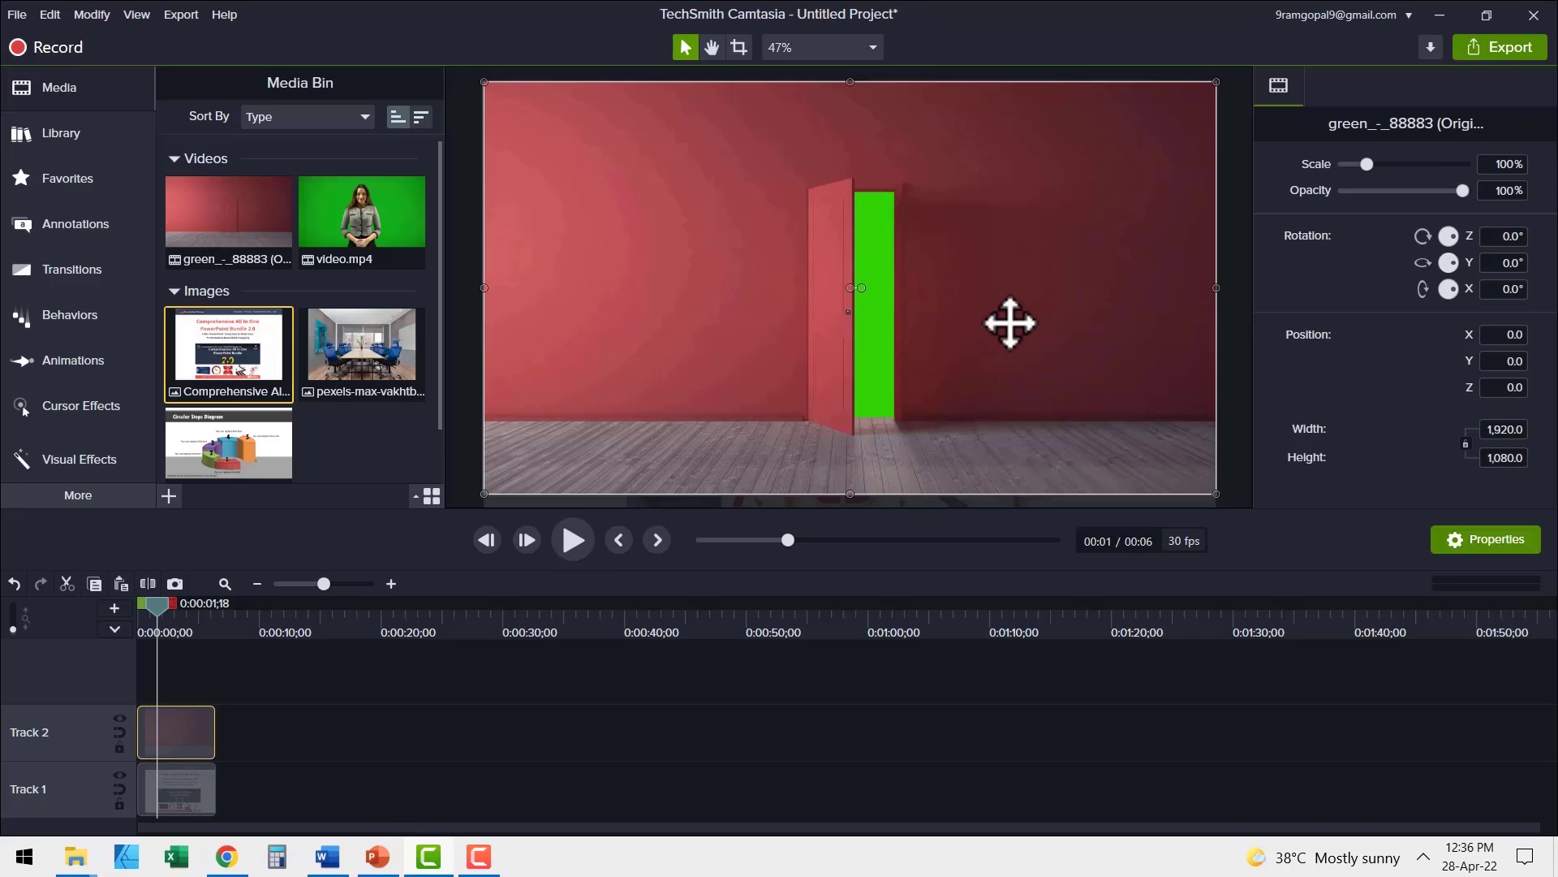
left_click(86, 461)
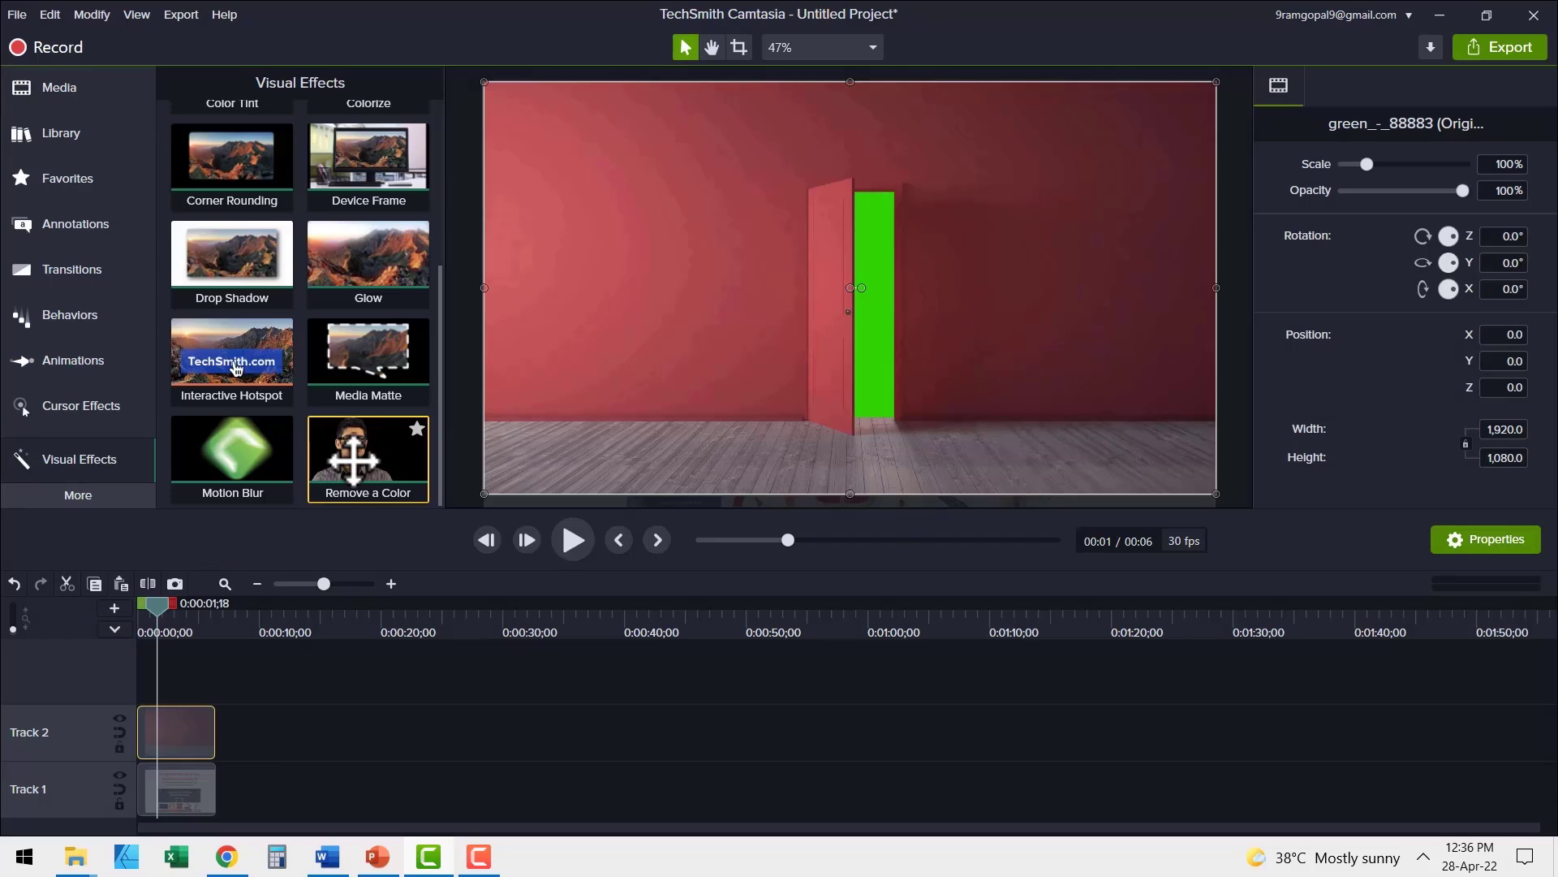
left_click_drag(353, 463, 198, 737)
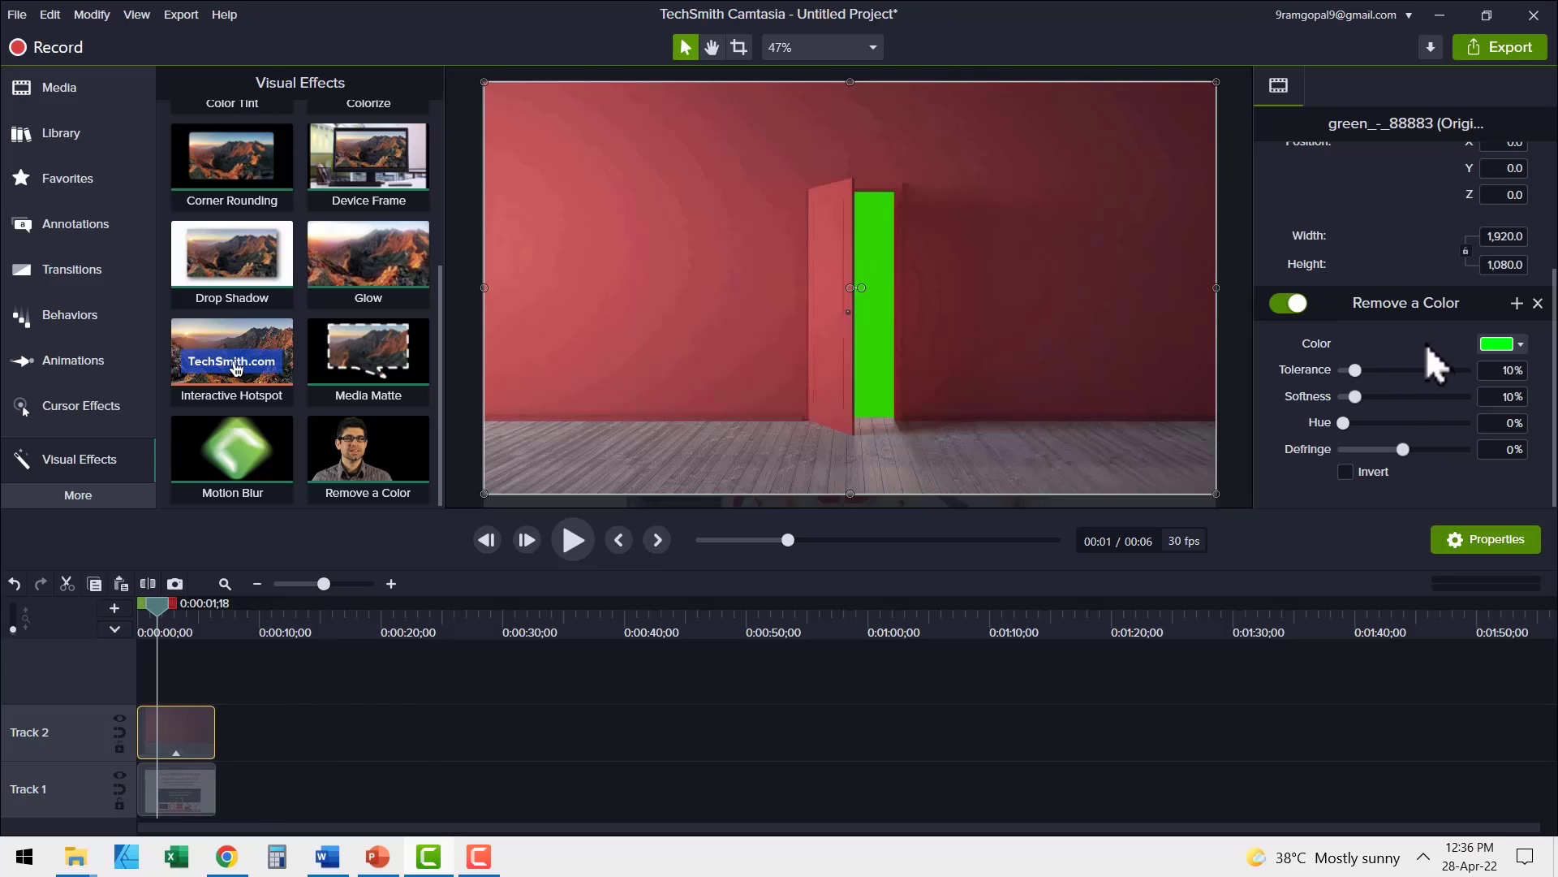
left_click(1521, 346)
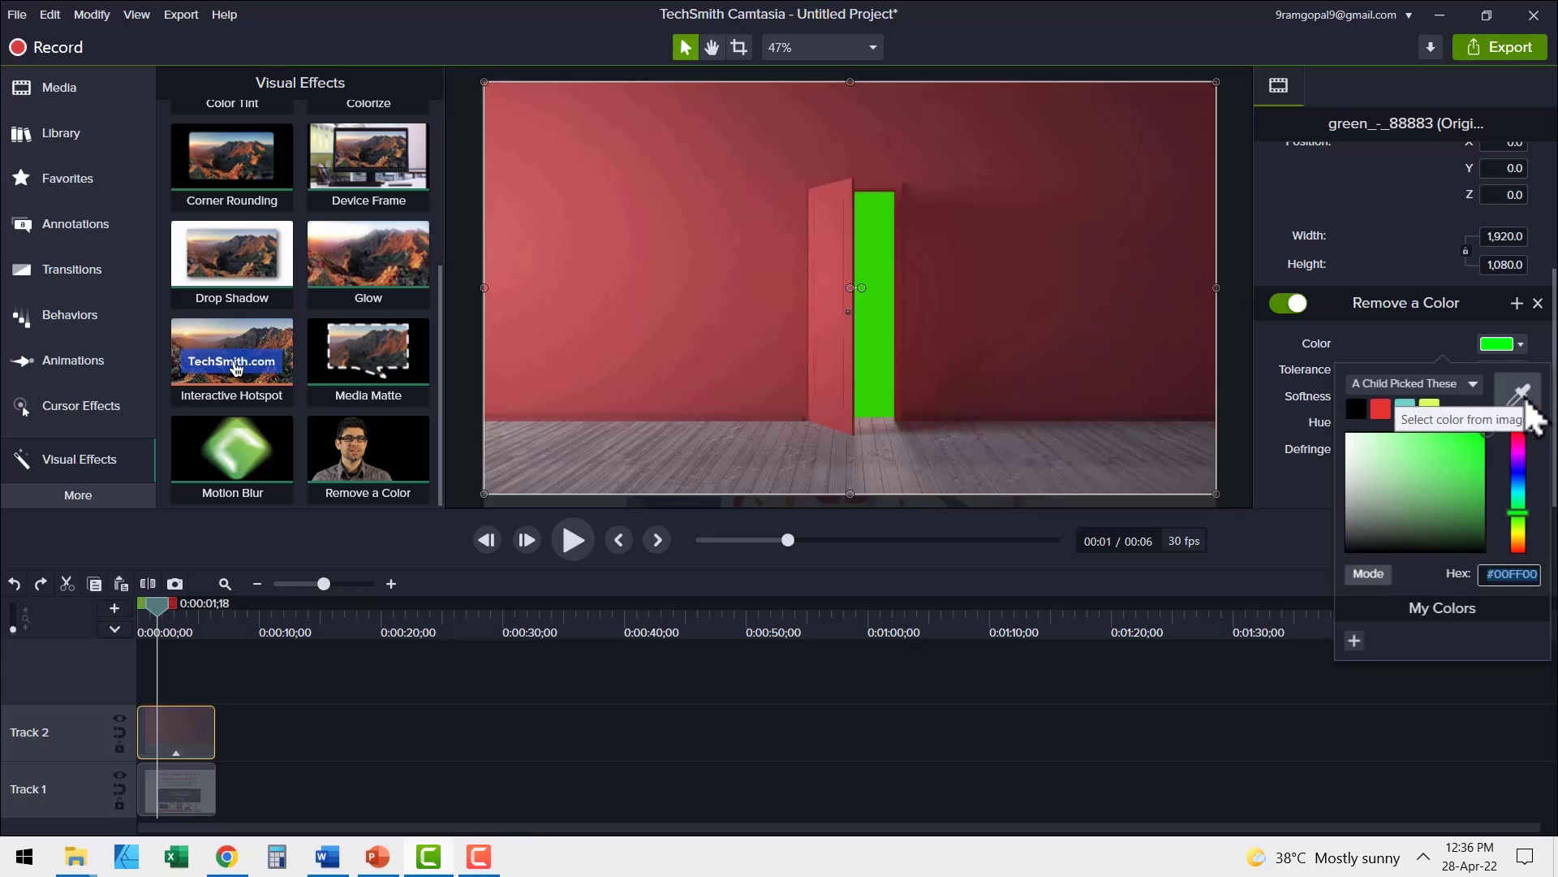
left_click(1520, 390)
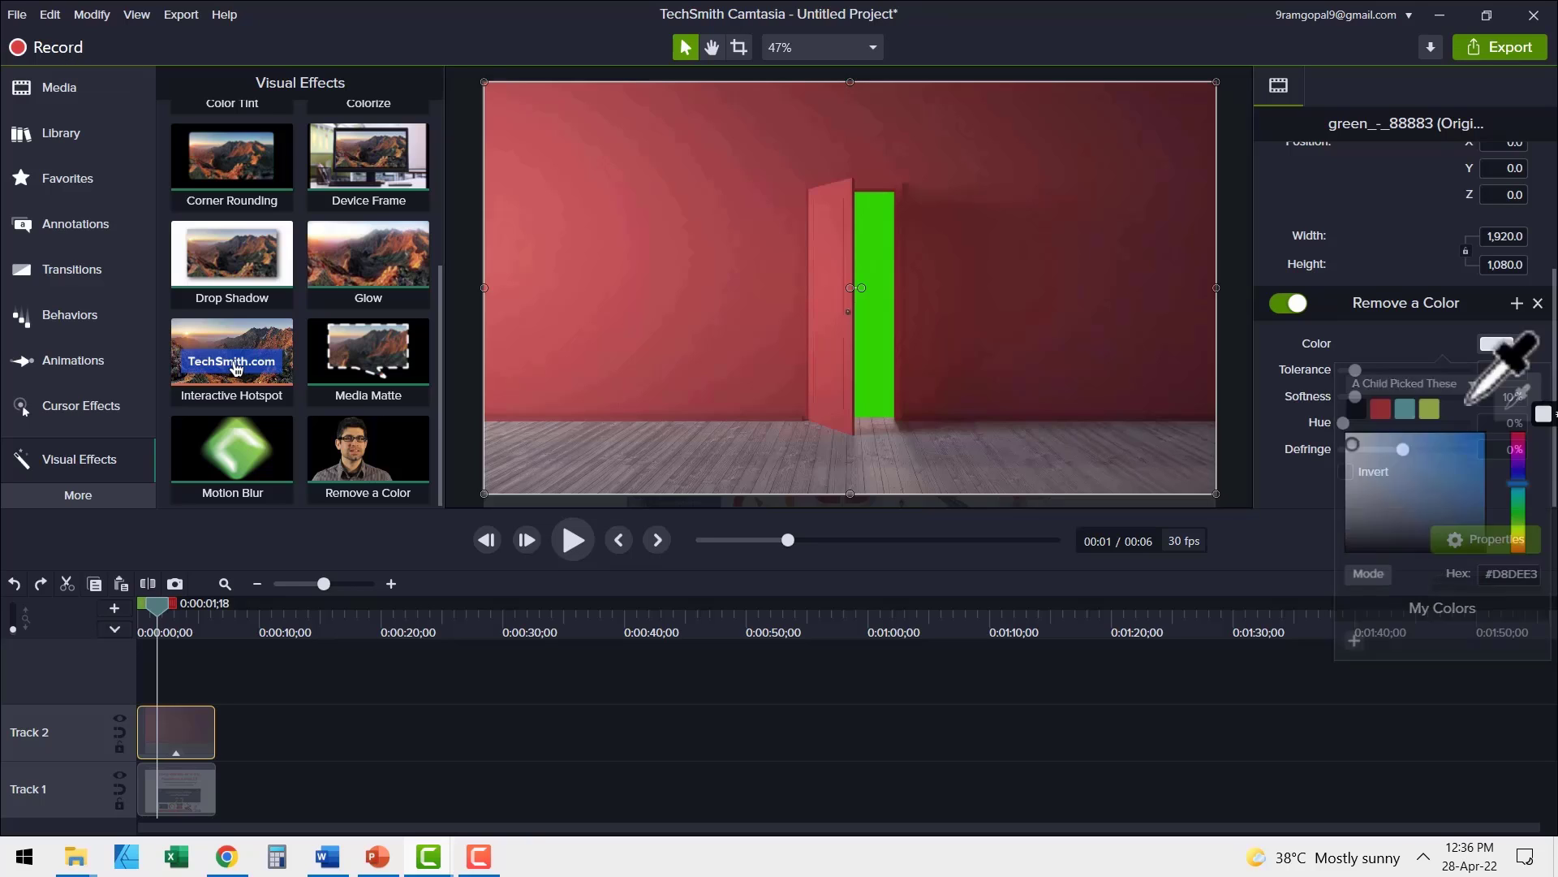
left_click(872, 277)
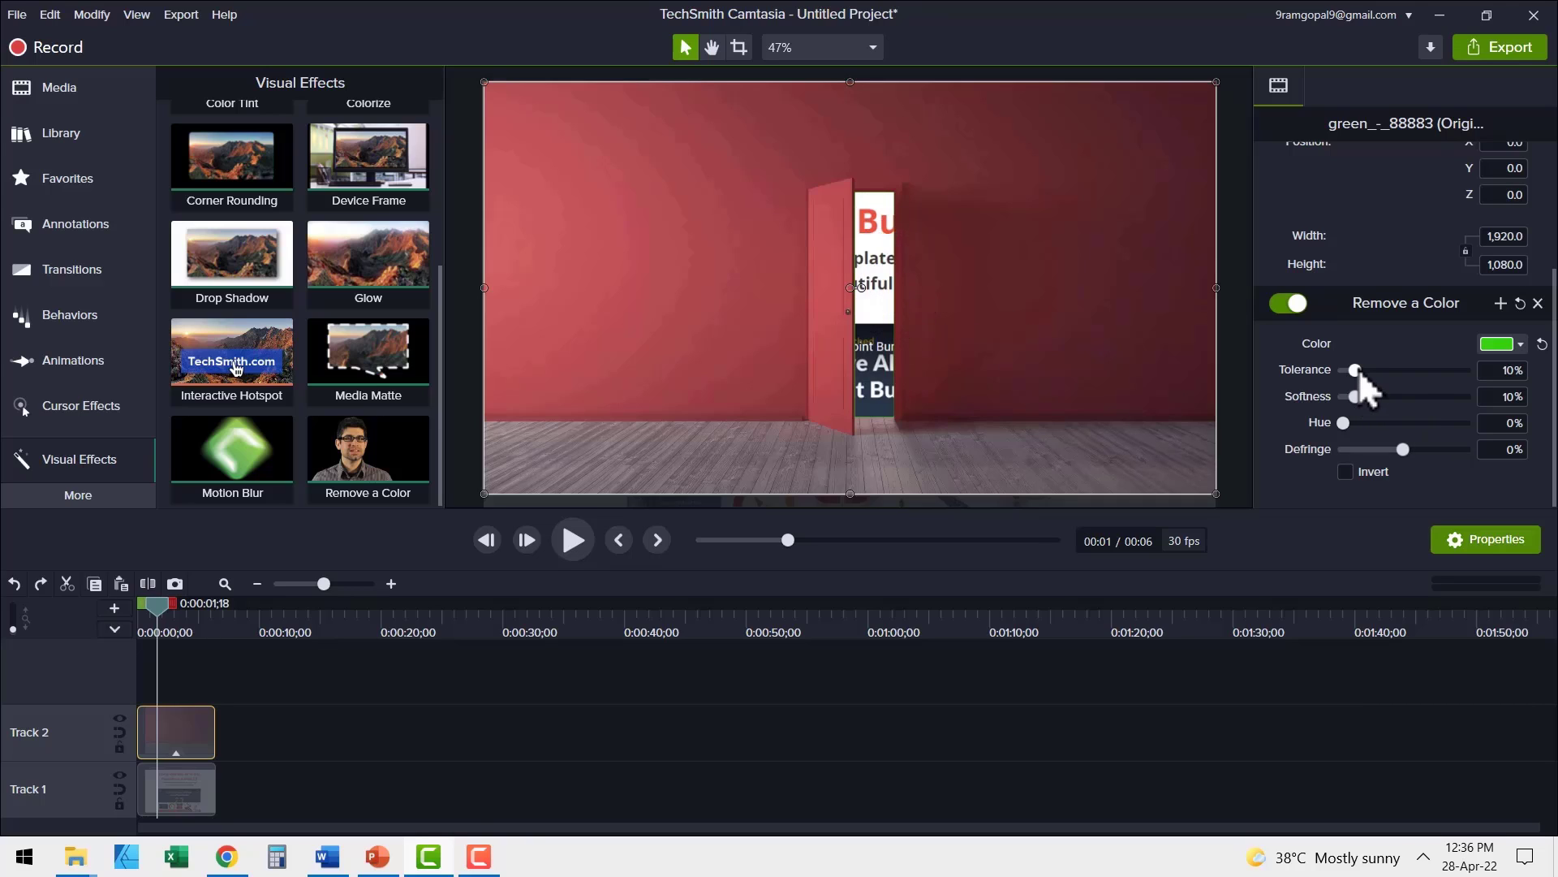
- Set the door clip's Remove a Color tolerance to 28% and play the composite from the start
left_click_drag(1368, 379, 1372, 379)
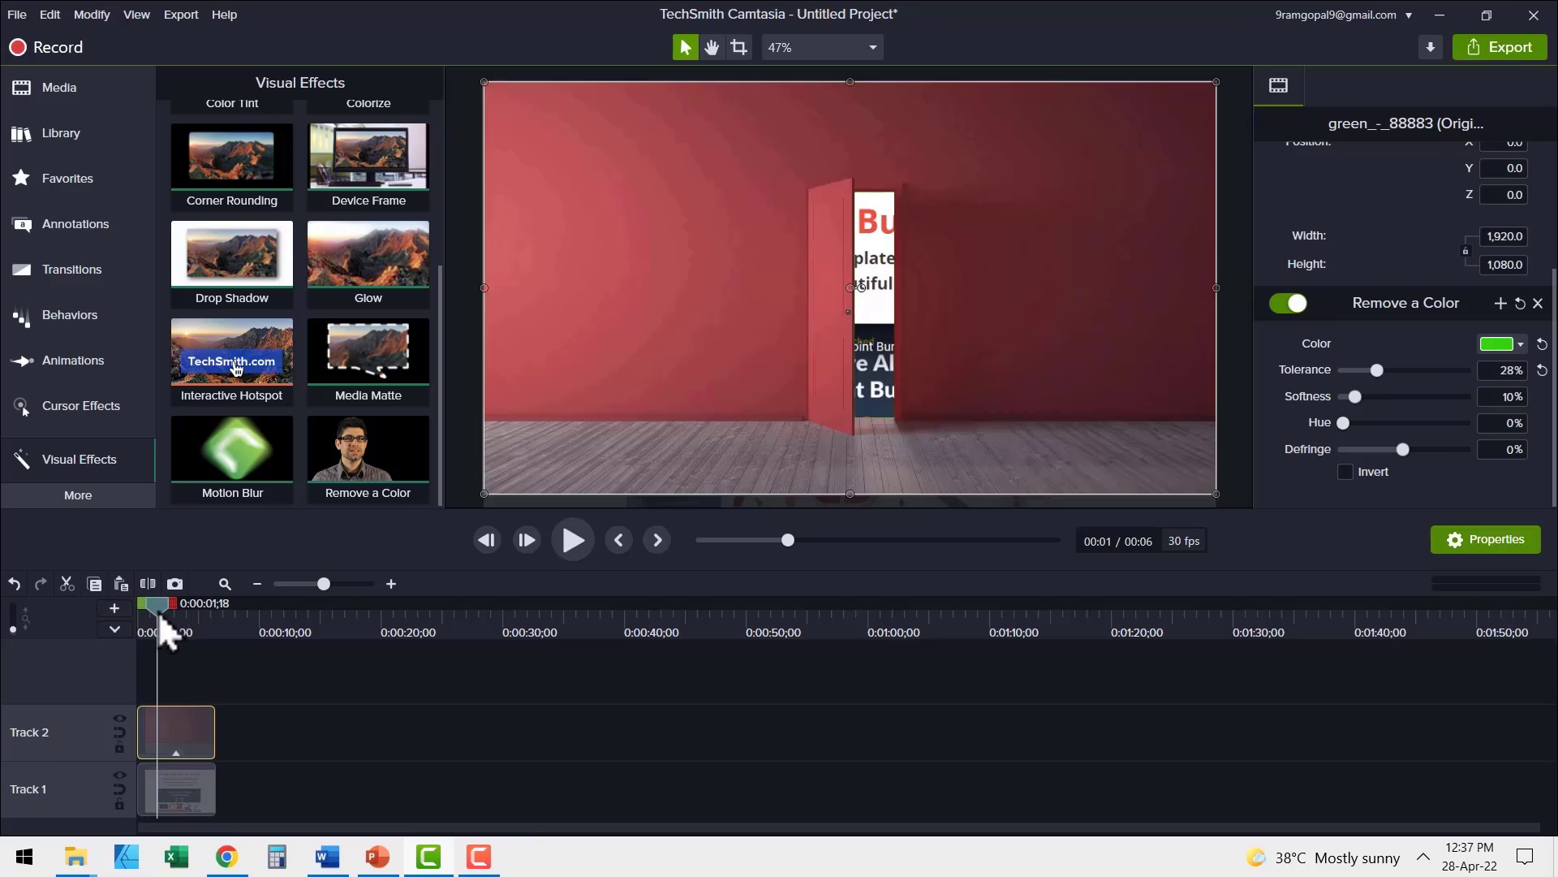
left_click_drag(158, 611, 105, 625)
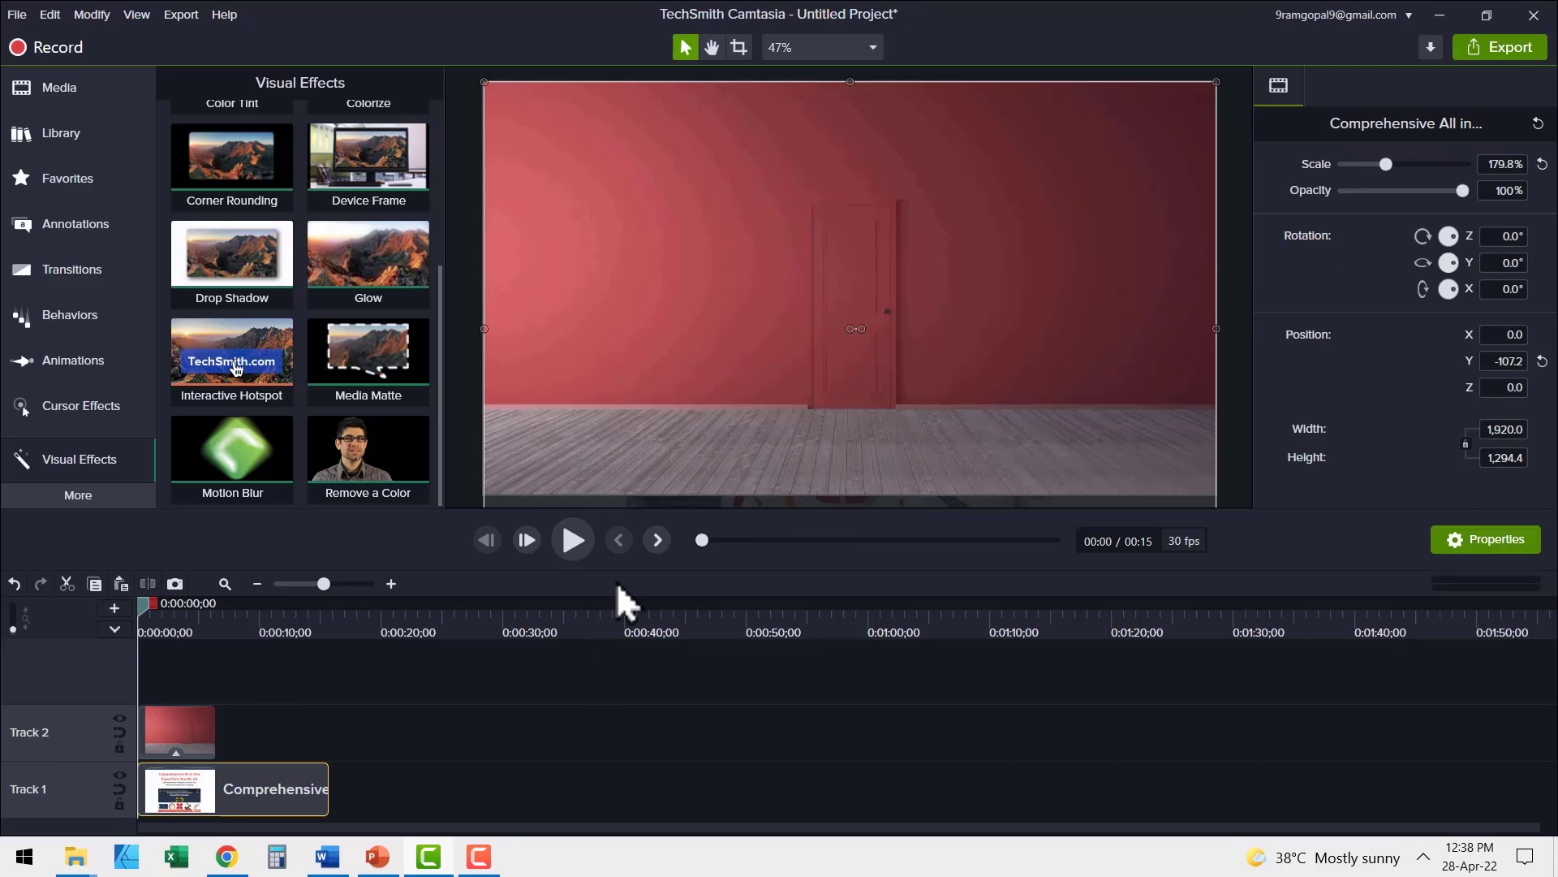
left_click(573, 551)
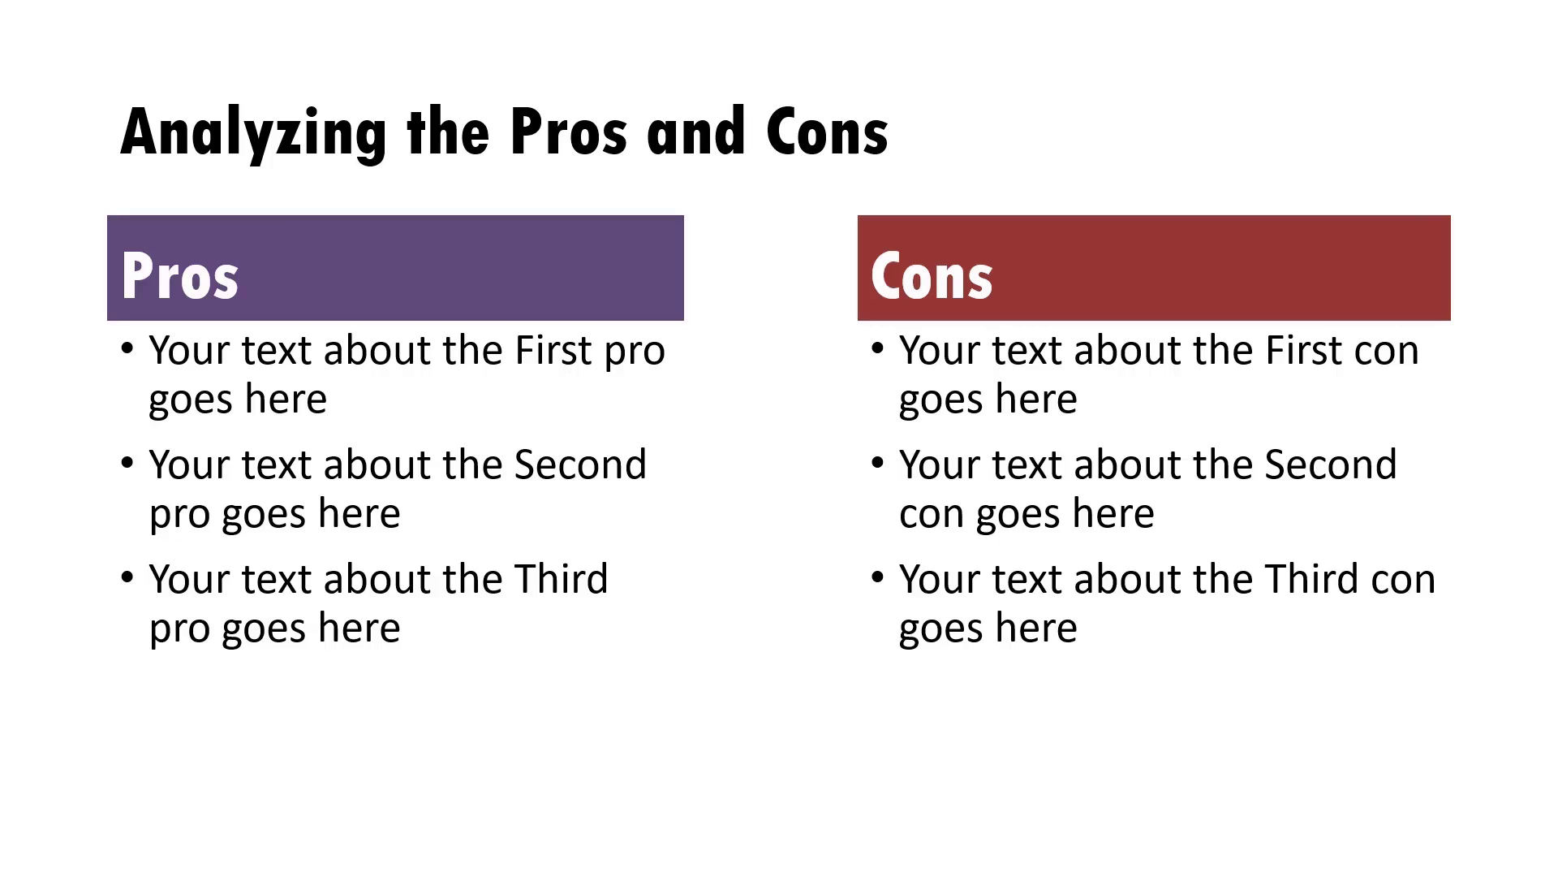
- Place Pros and Cons.png at the start of Track 1 and extend it to about 19 seconds
key("F10")
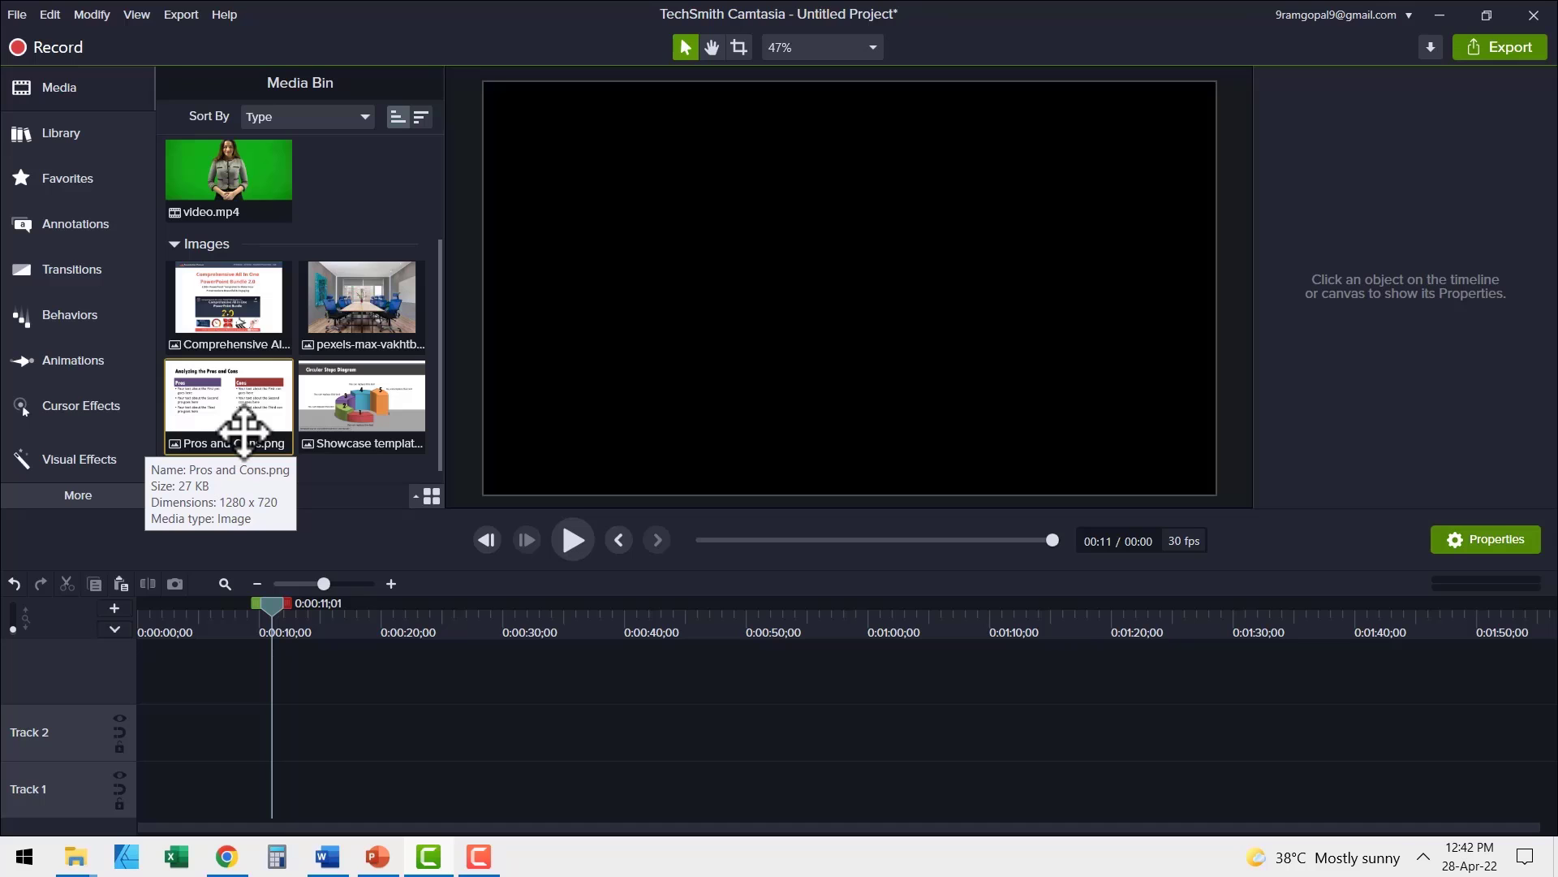
left_click_drag(255, 396, 134, 845)
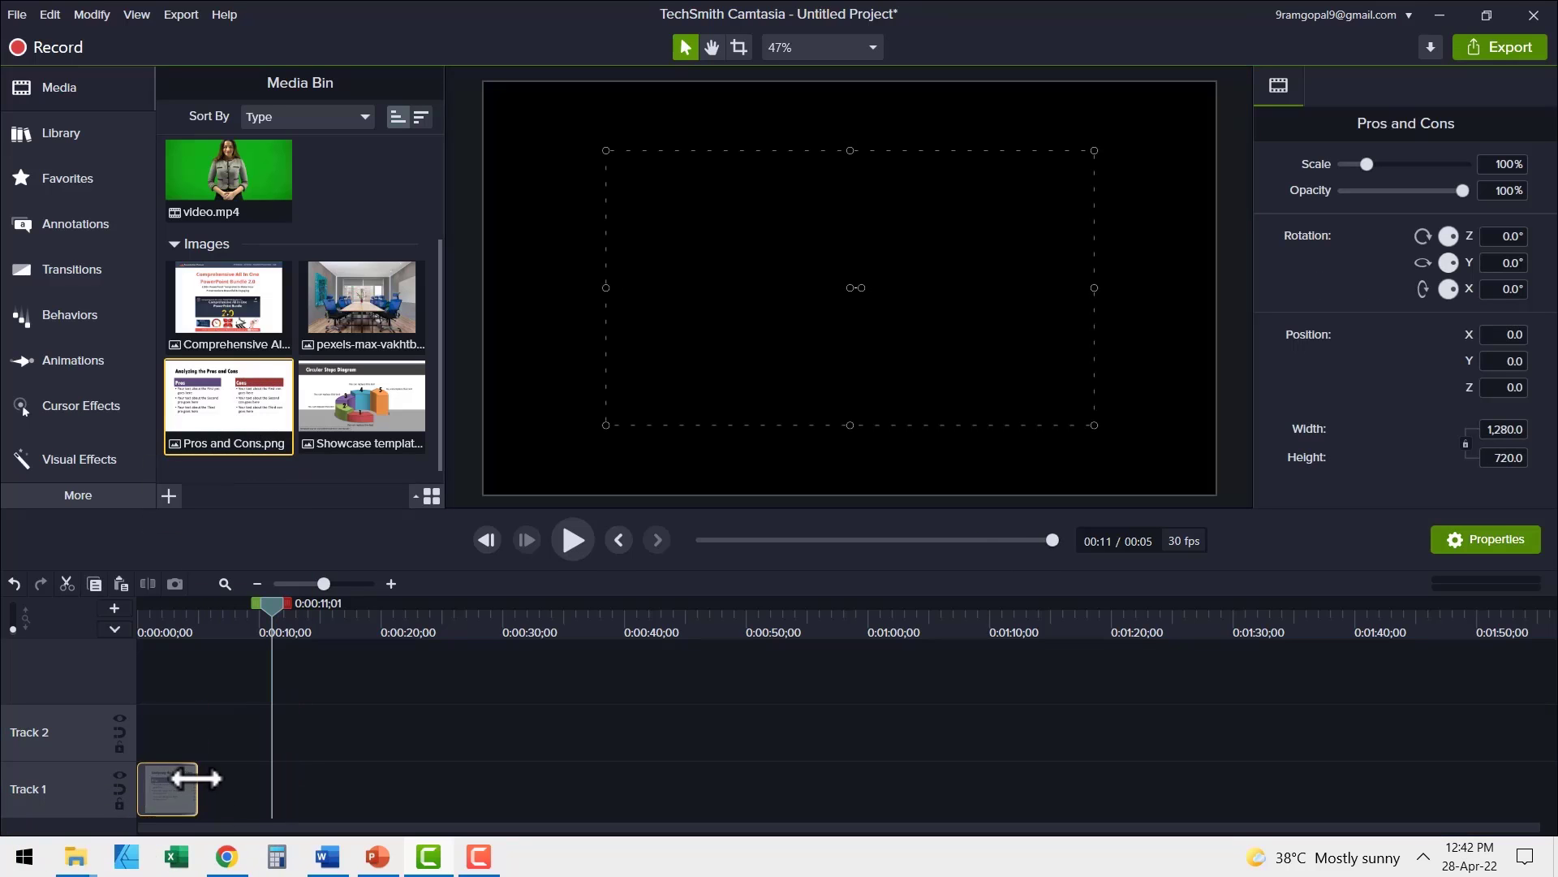
left_click_drag(199, 792, 382, 779)
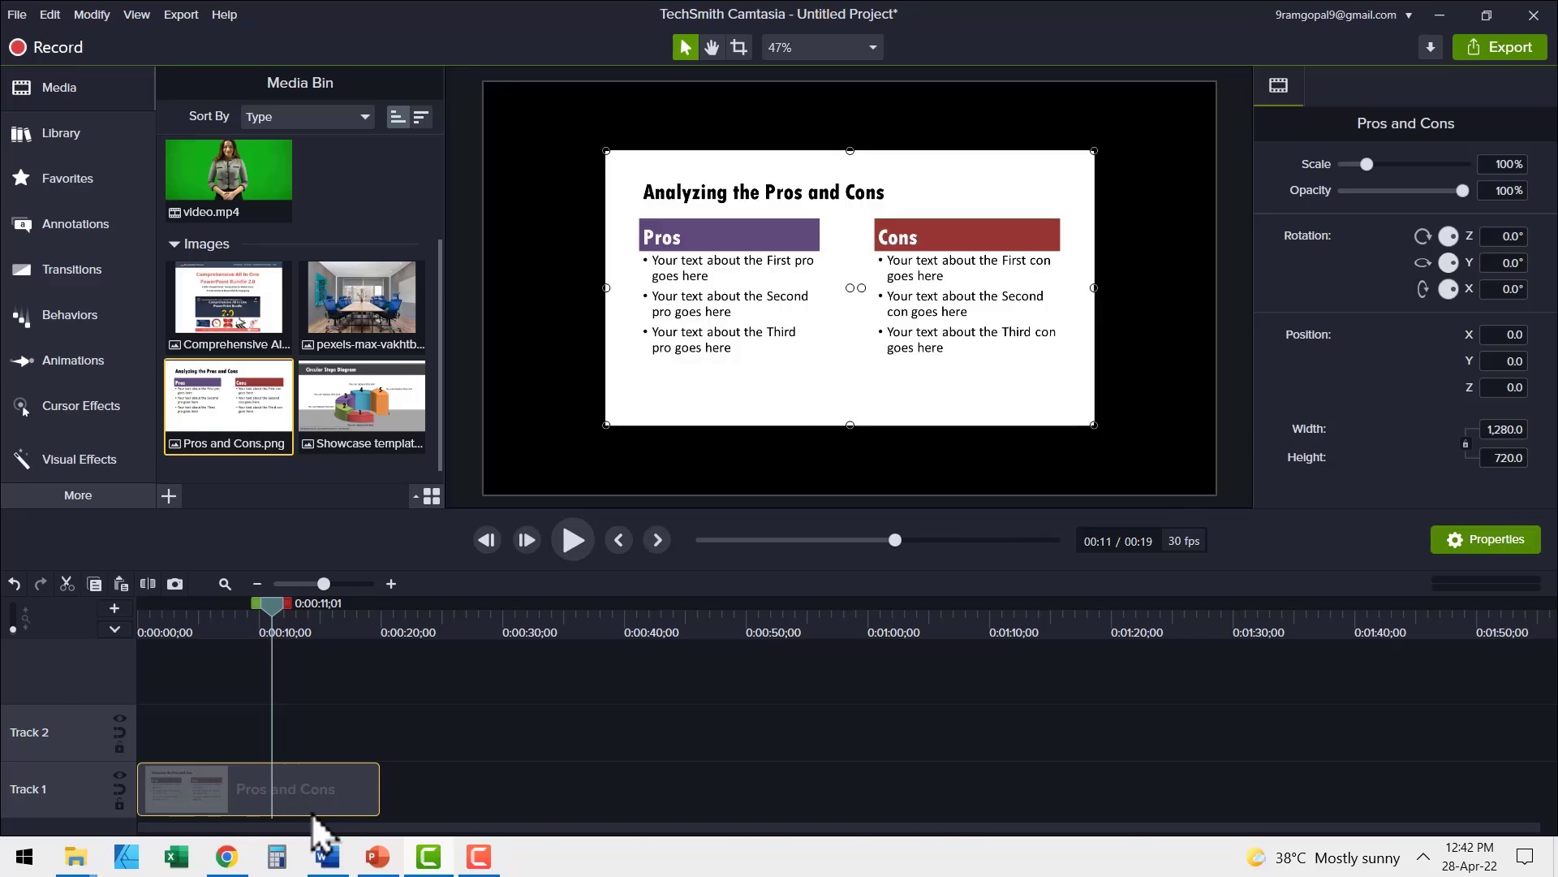
- Check the cartoon businessman clip on Pixabay in Chrome and place the man_-_80702 video on Track 2 above the slide in Camtasia
left_click(226, 856)
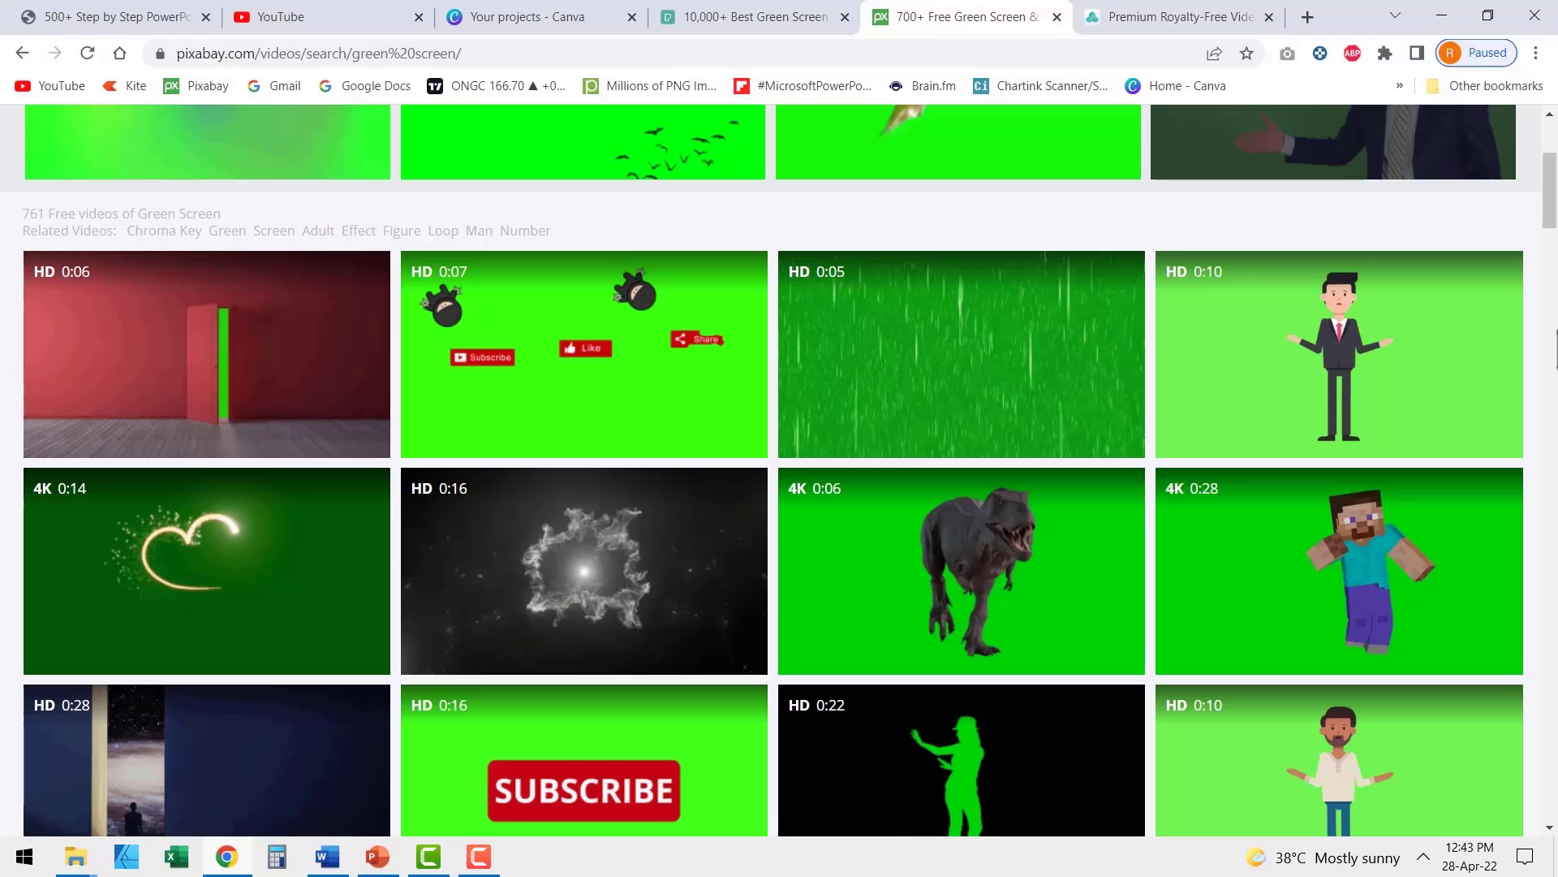
mouse_move(1314, 358)
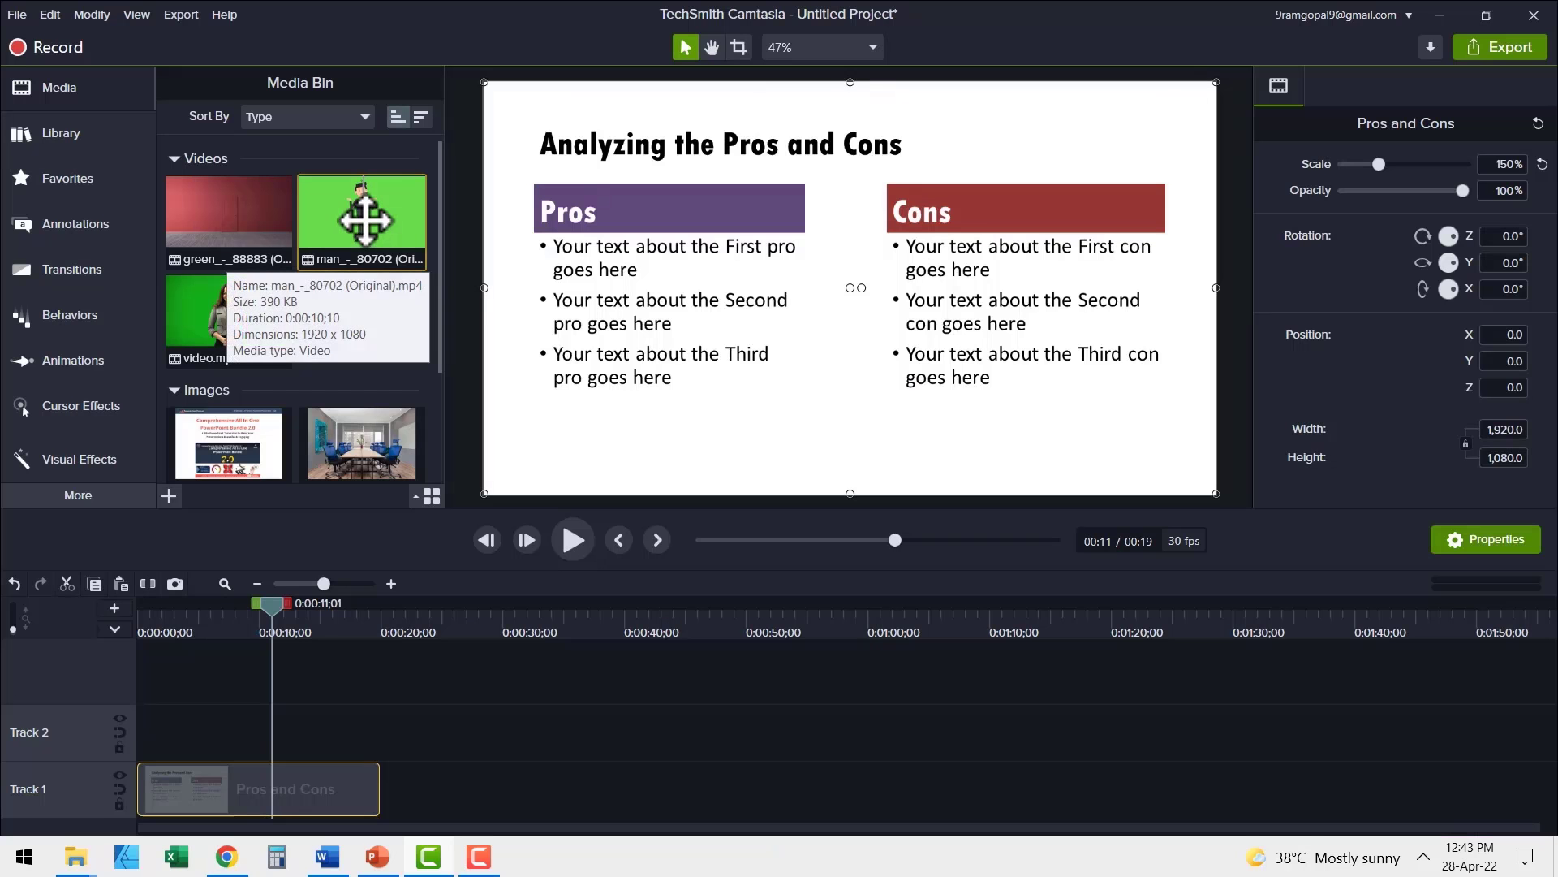
left_click_drag(366, 216, 188, 746)
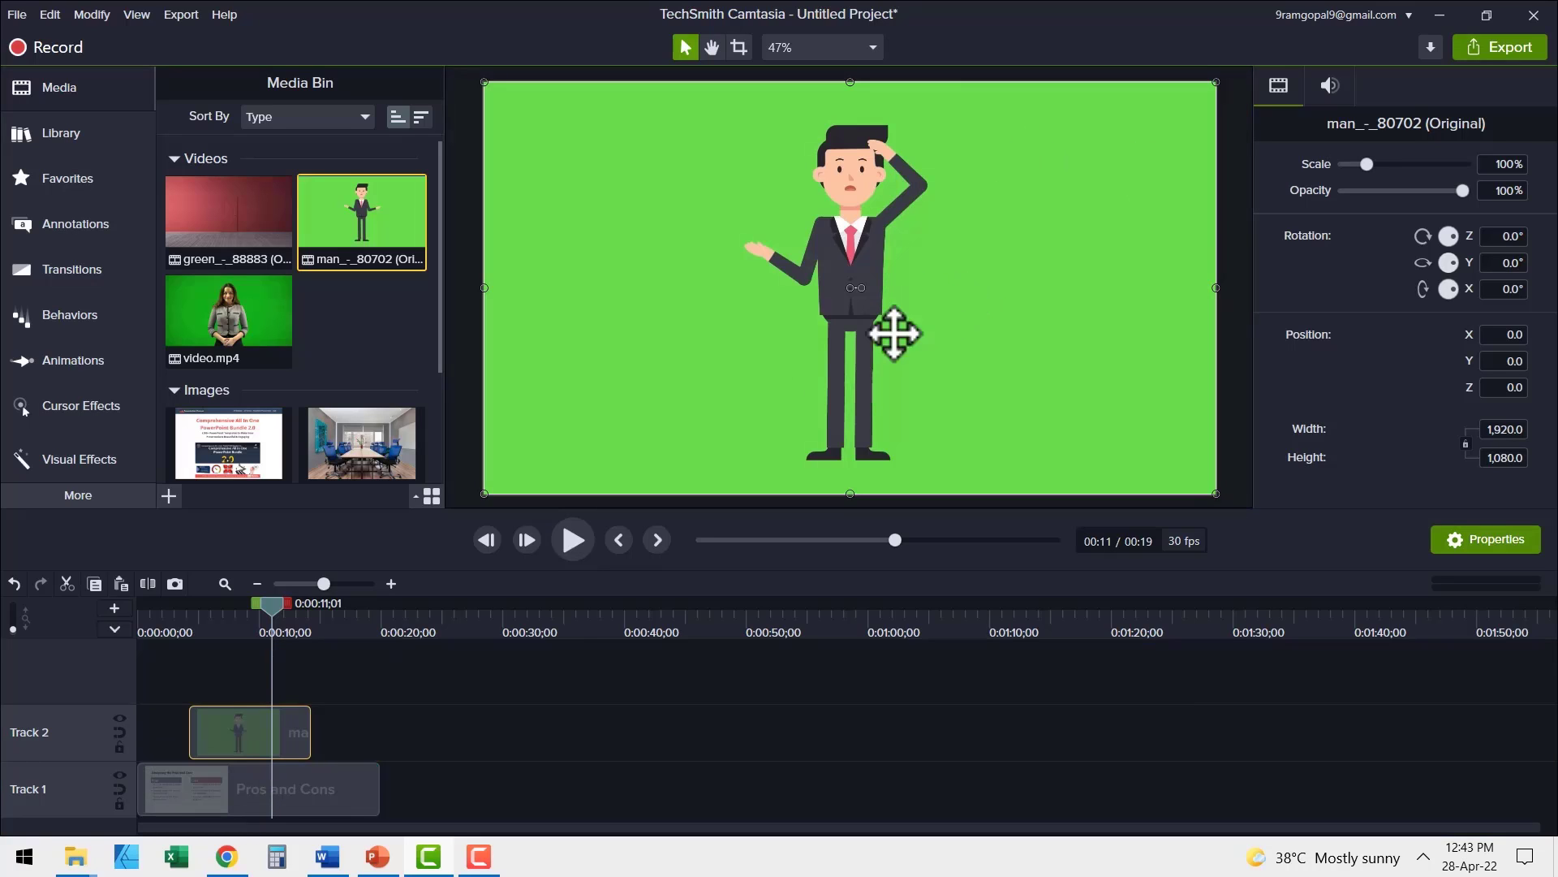
- Apply Remove a Color to the cartoon man clip and sample its green backdrop as the color to remove
left_click(129, 461)
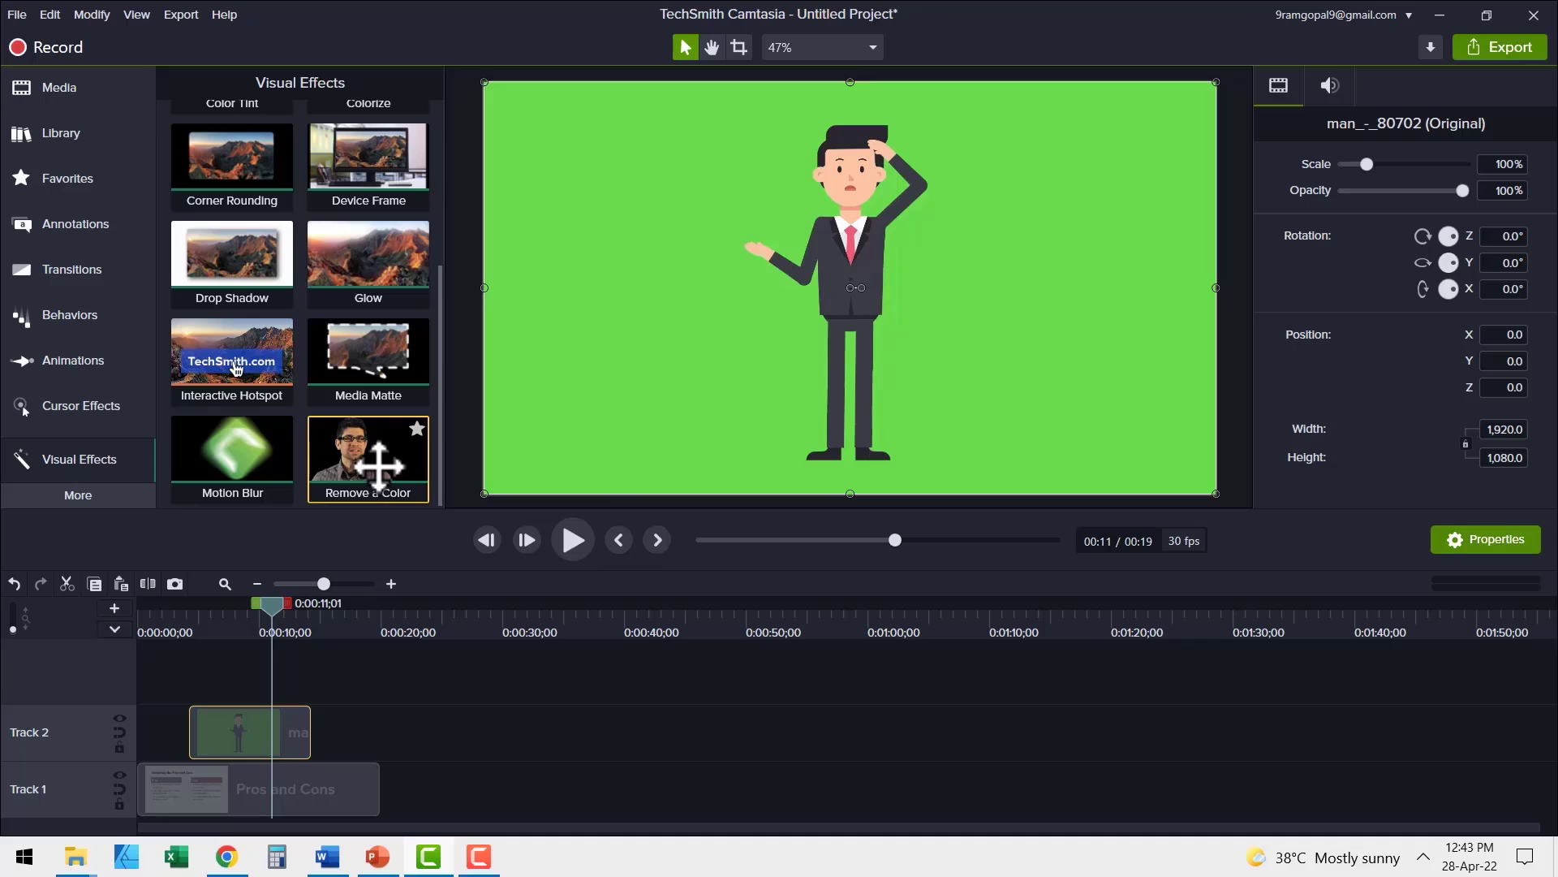
left_click_drag(378, 465, 1044, 319)
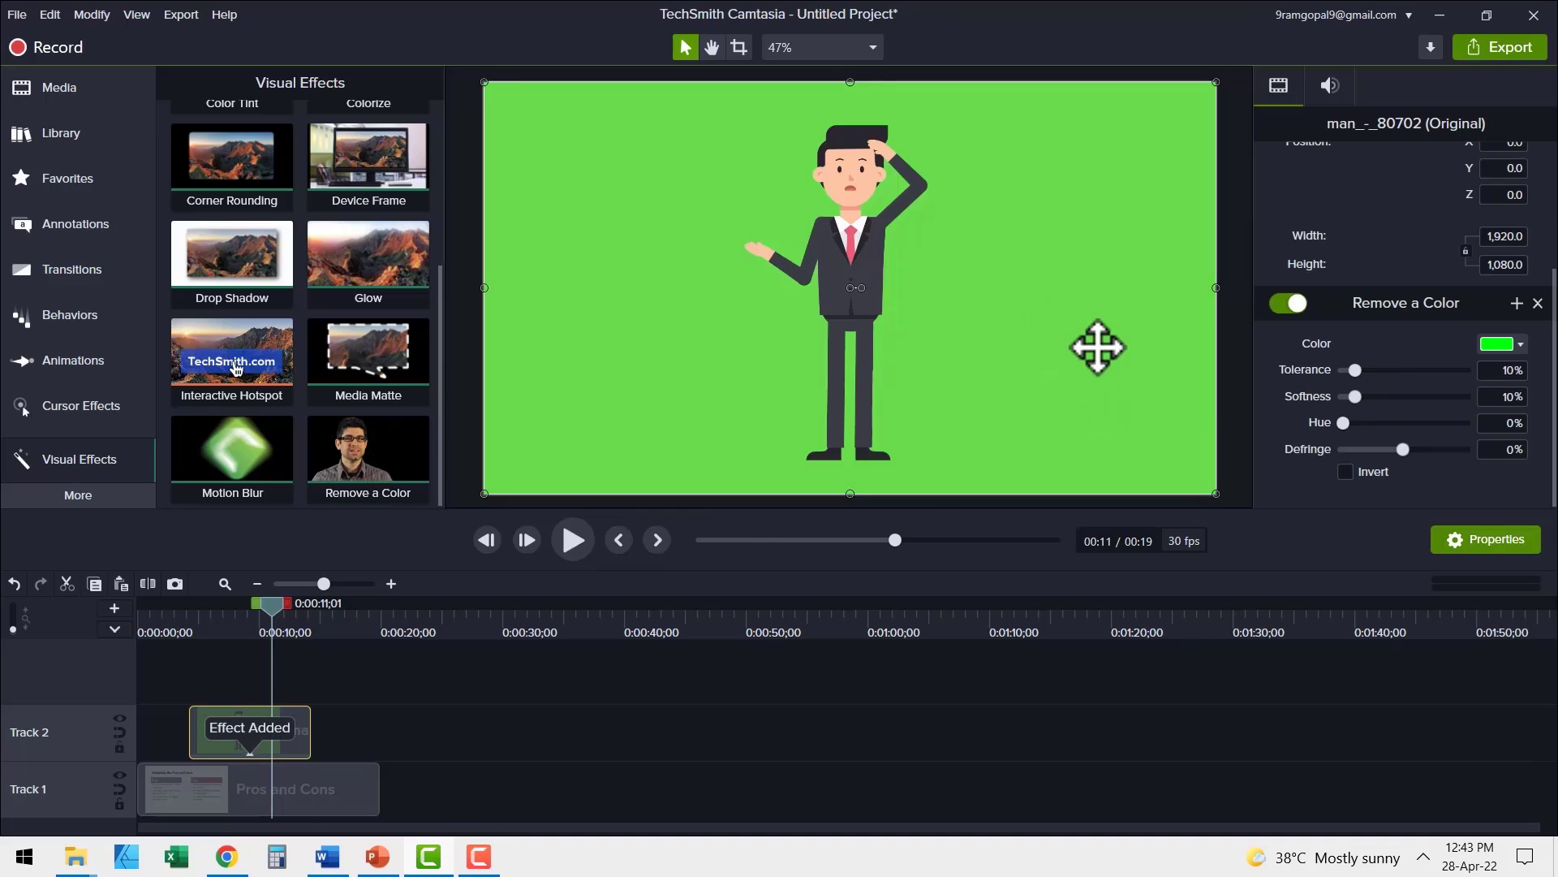
left_click(1517, 344)
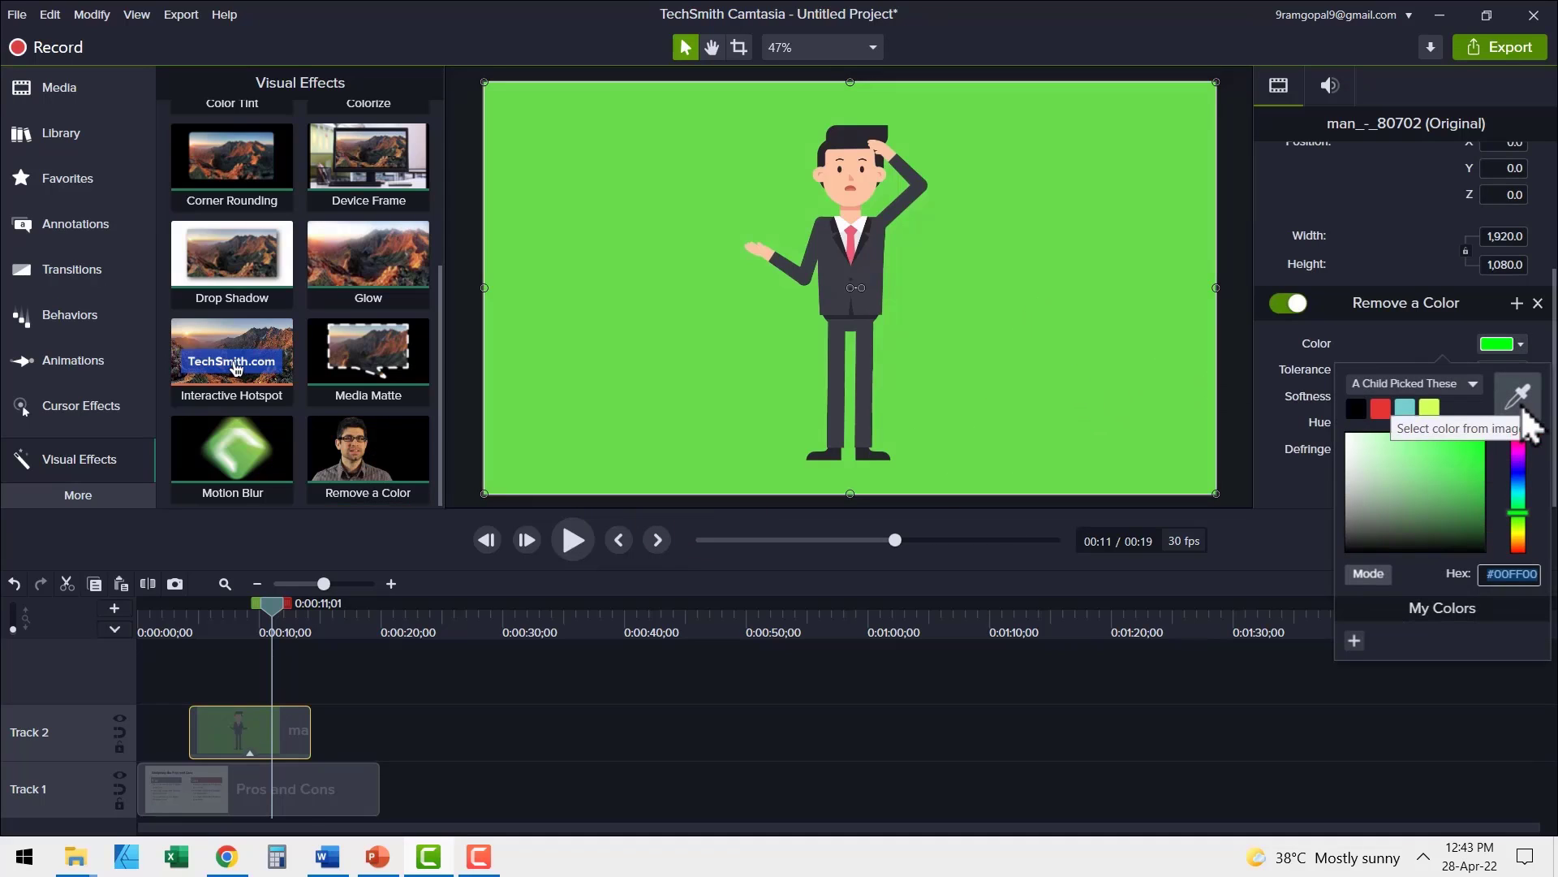
left_click(1520, 387)
left_click(1071, 211)
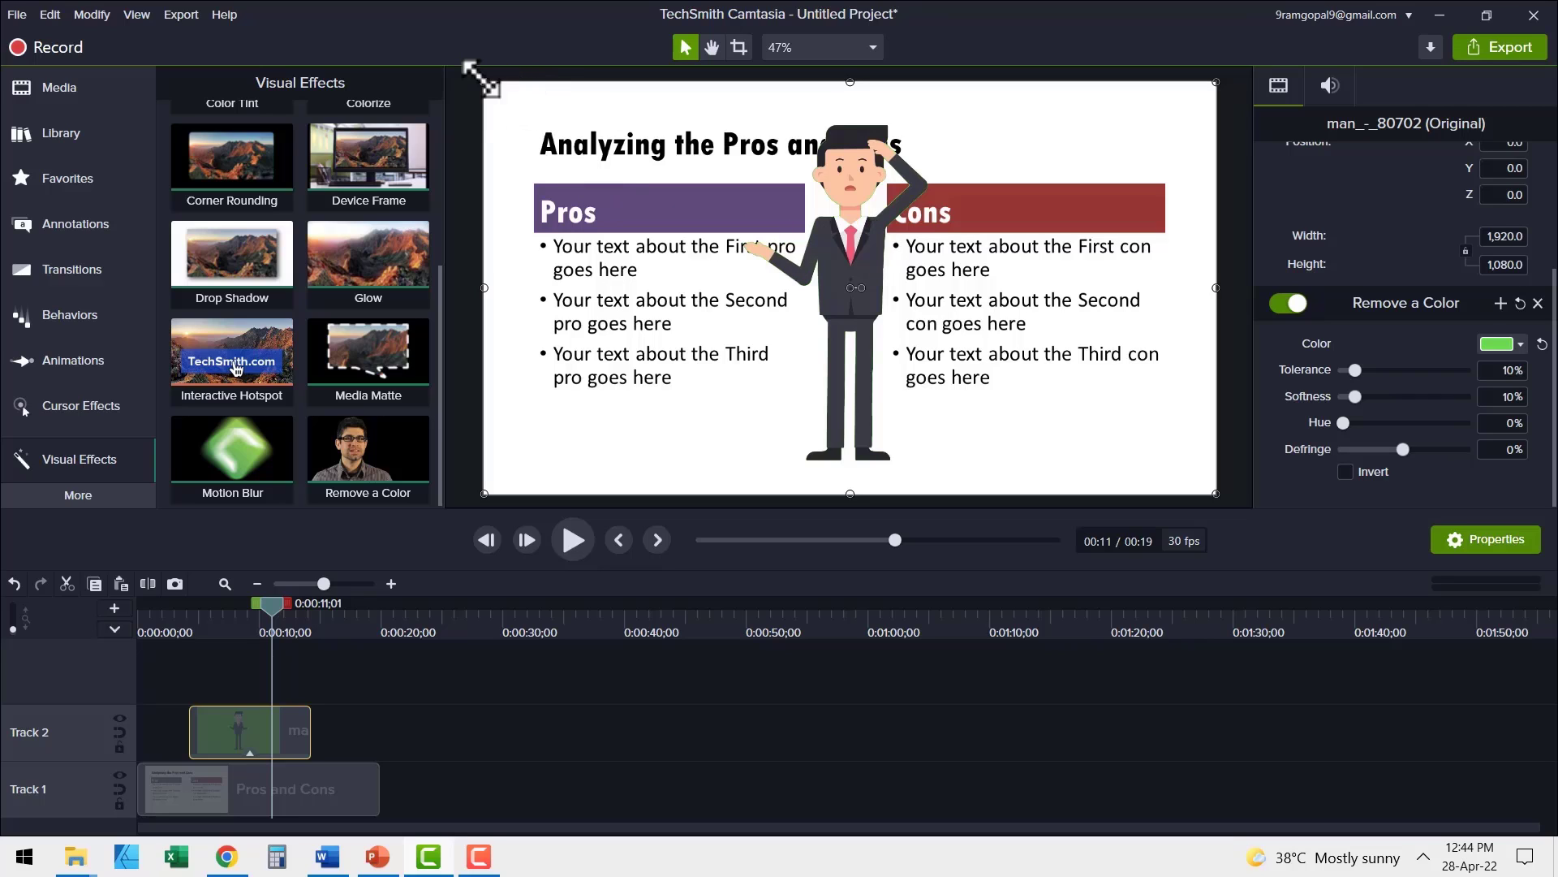
- Shrink the cartoon man clip to about 1,439 by 810 px
left_click_drag(485, 84, 566, 146)
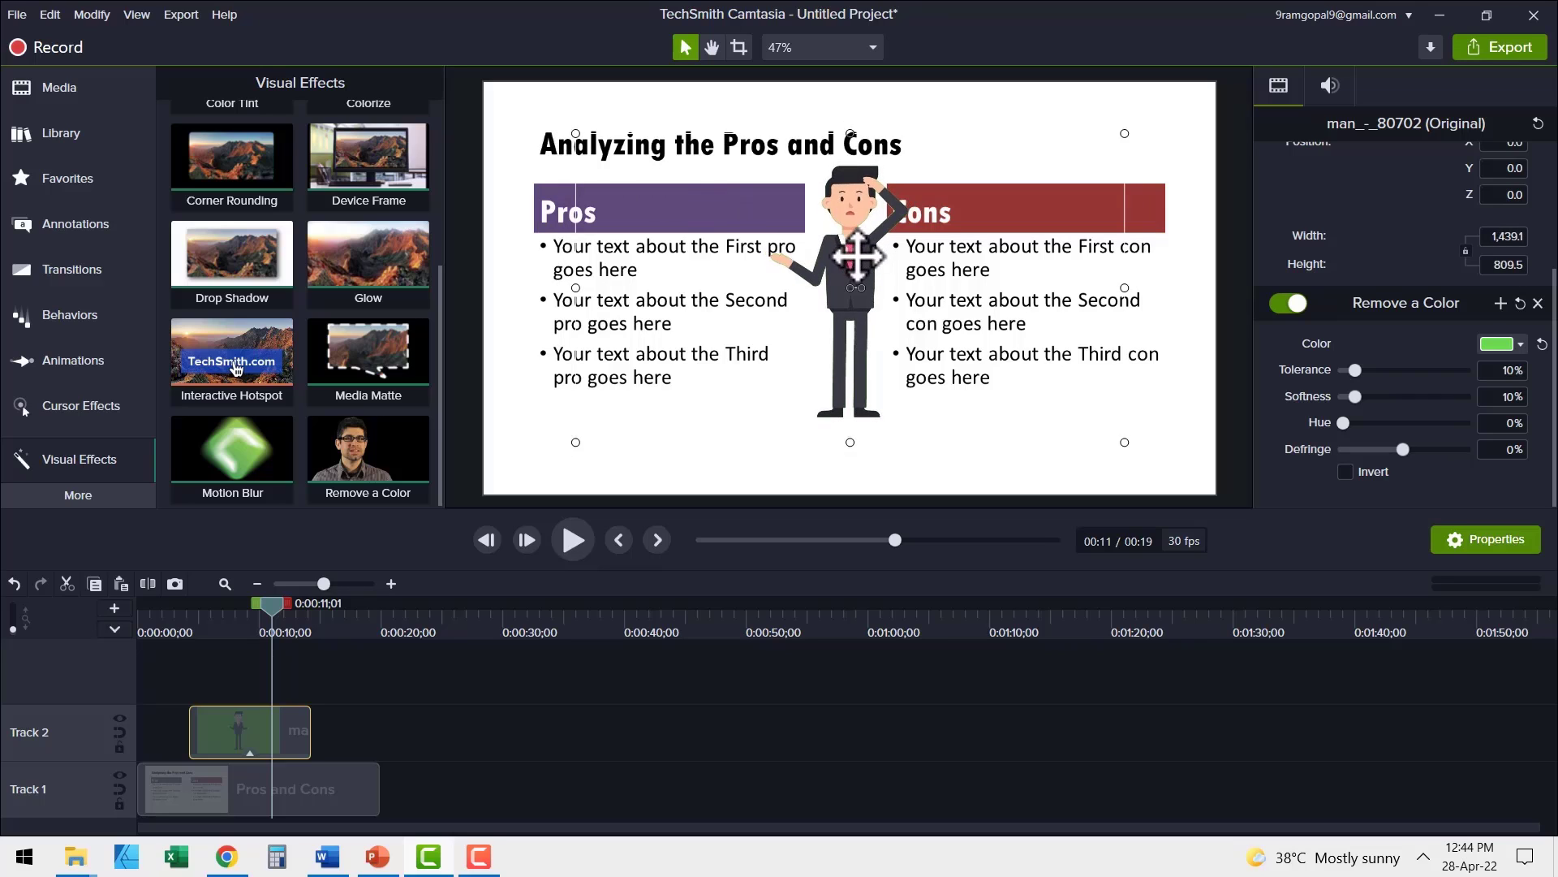